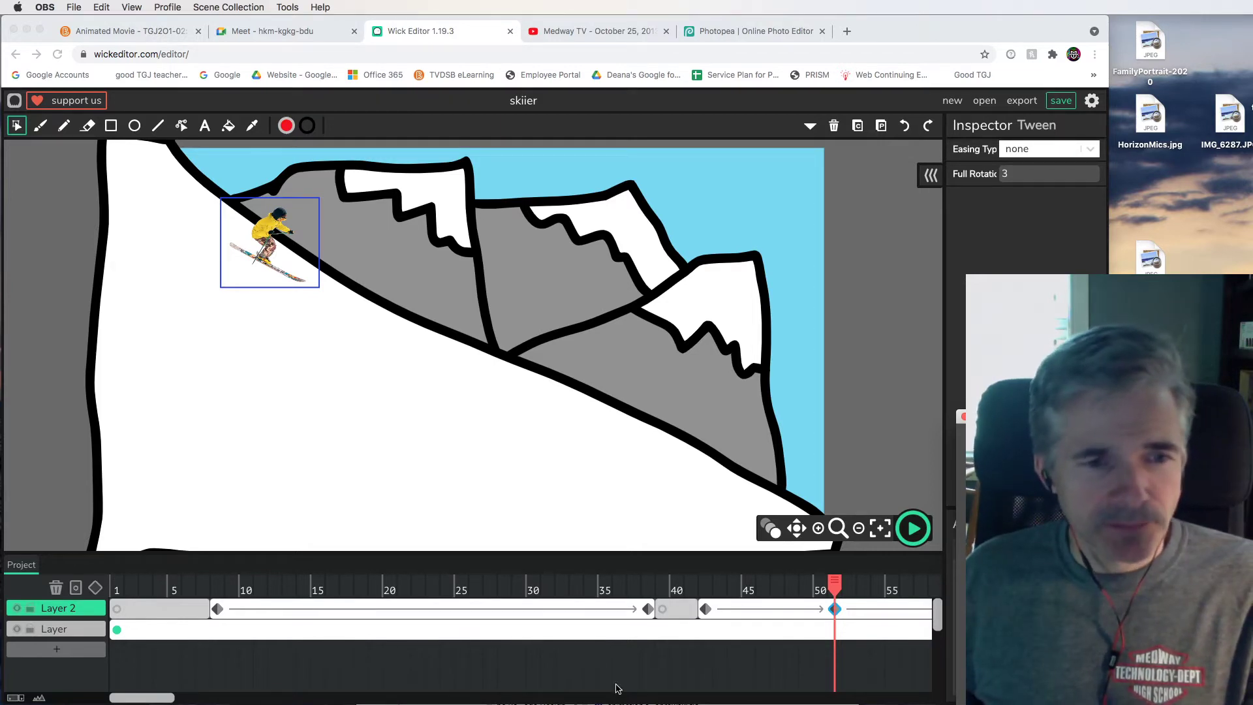
Step: Scrub through the skier animation from the first frames to frame 51, examining the blank stretches and tweens on Layer 2
{"action": "left_click", "coordinate": [401, 595]}
{"action": "left_click", "coordinate": [390, 590]}
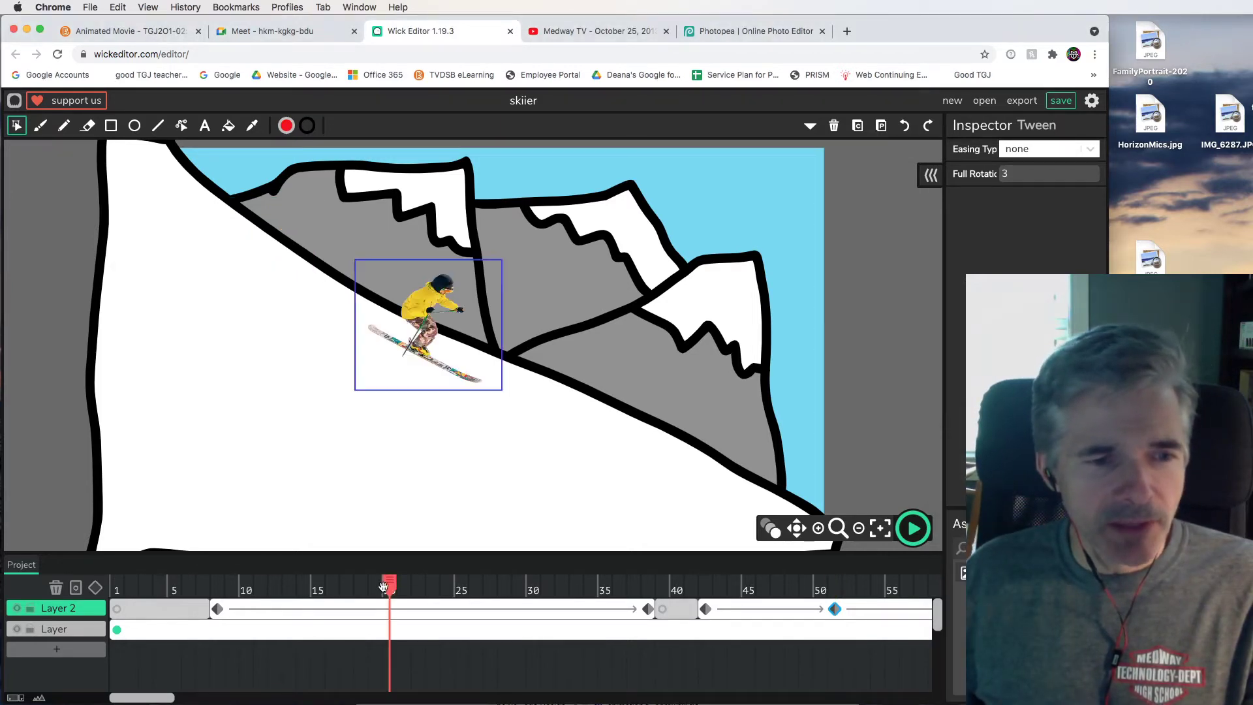
{"action": "left_click_drag", "start_coordinate": [390, 586], "coordinate": [146, 586]}
{"action": "left_click", "coordinate": [131, 612]}
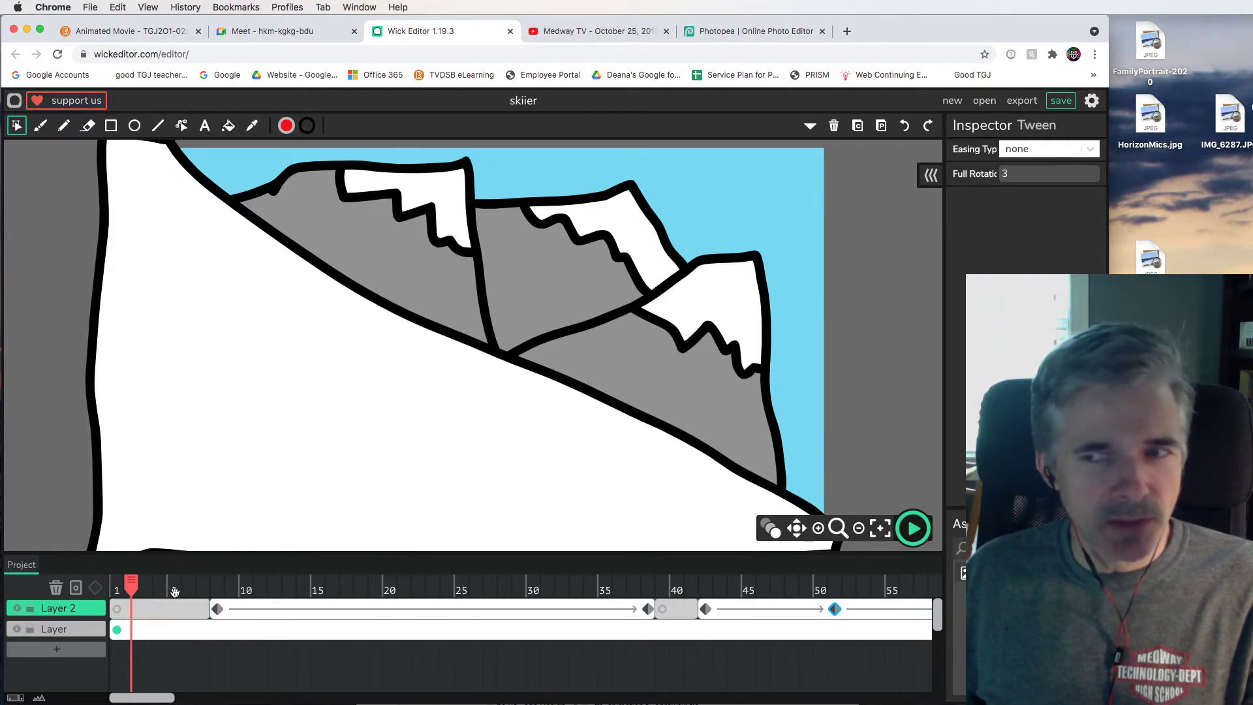
{"action": "left_click", "coordinate": [166, 608]}
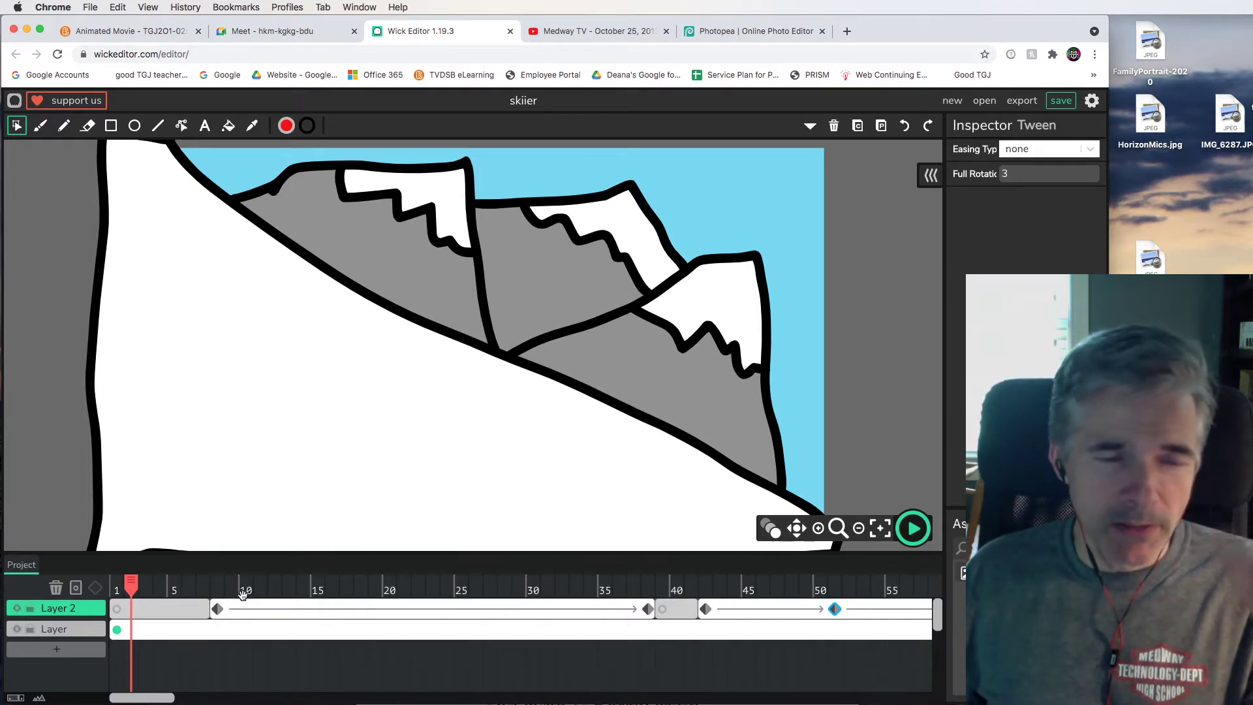
{"action": "left_click", "coordinate": [150, 585]}
{"action": "left_click_drag", "start_coordinate": [150, 585], "coordinate": [645, 618]}
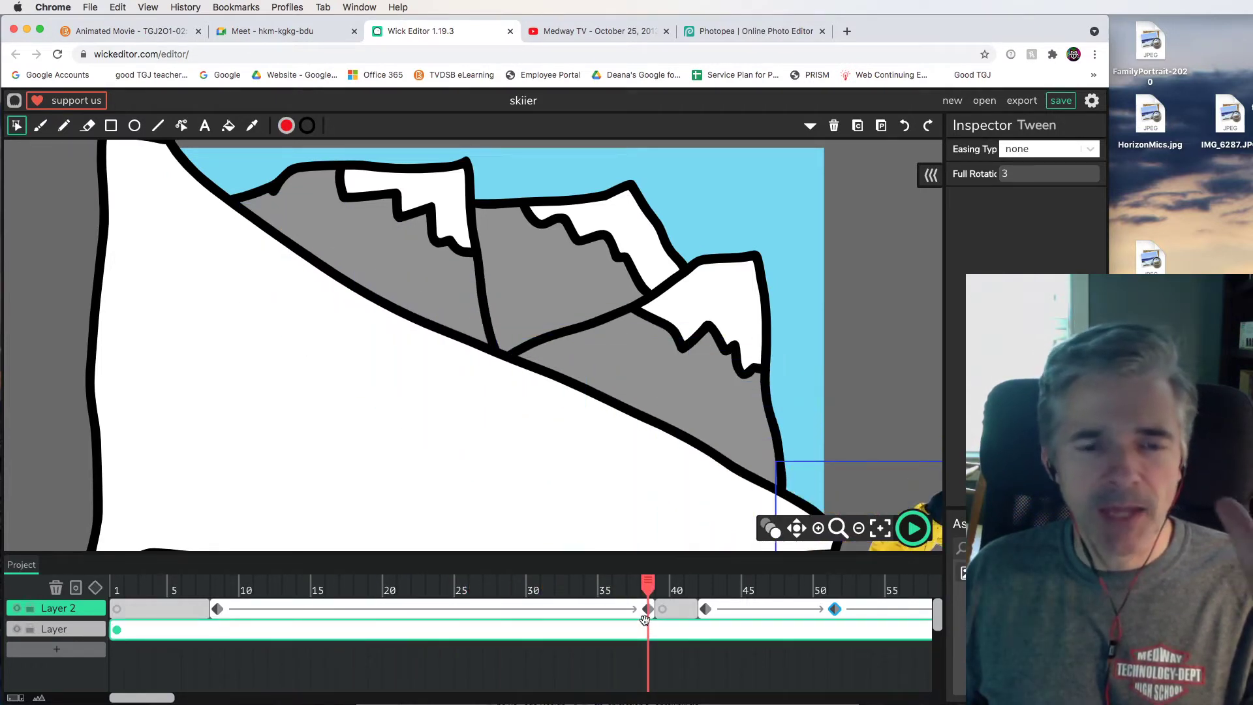
{"action": "left_click", "coordinate": [640, 618]}
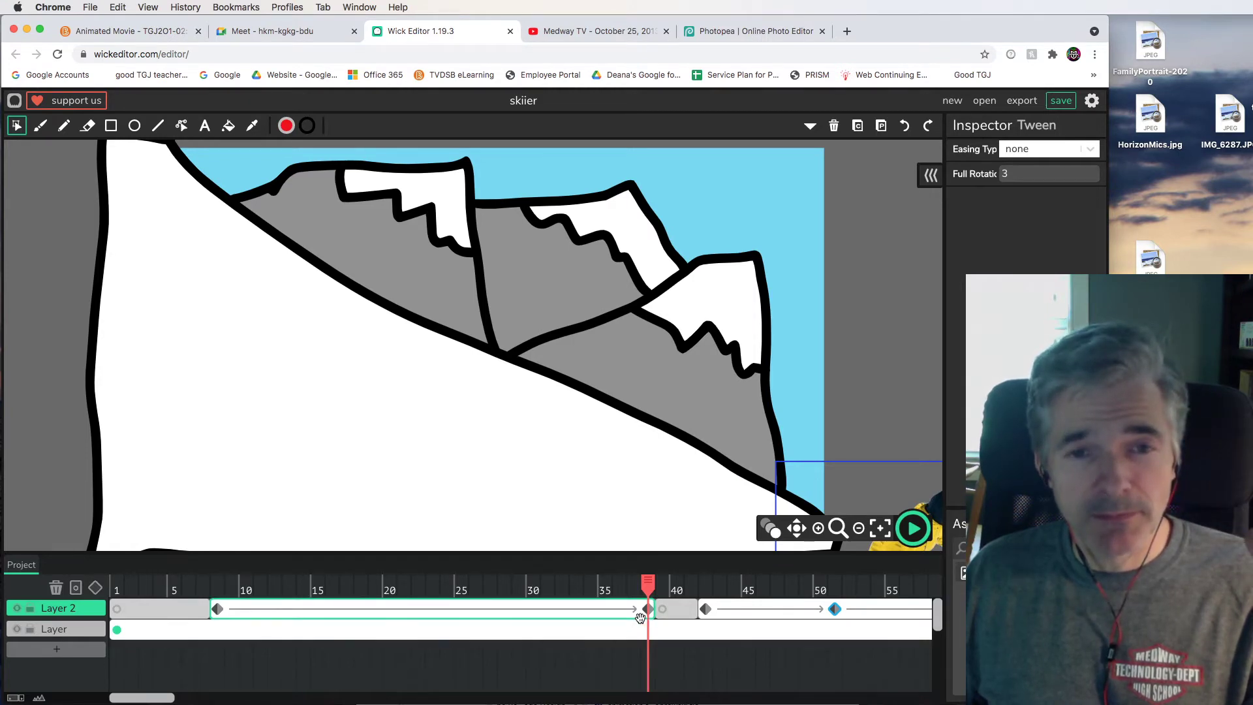
{"action": "left_click", "coordinate": [299, 667]}
{"action": "left_click_drag", "start_coordinate": [157, 697], "coordinate": [220, 698]}
{"action": "left_click", "coordinate": [303, 618]}
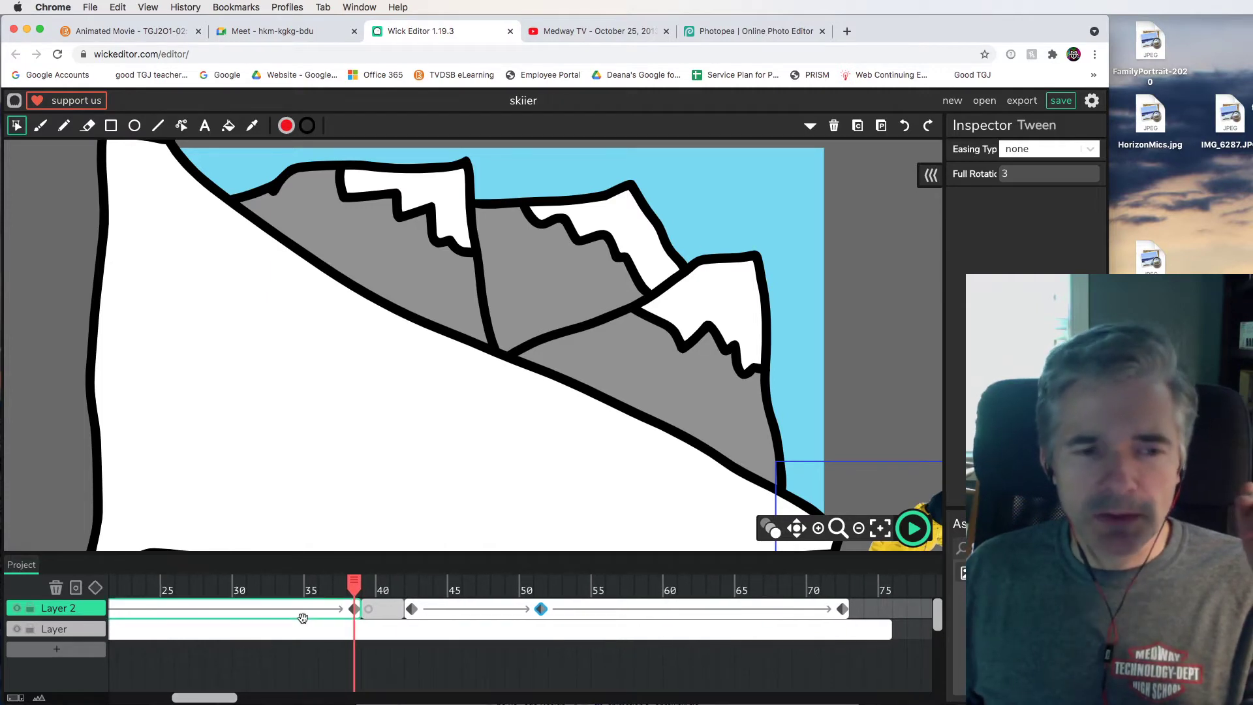
{"action": "left_click_drag", "start_coordinate": [353, 586], "coordinate": [584, 626]}
{"action": "left_click", "coordinate": [541, 609]}
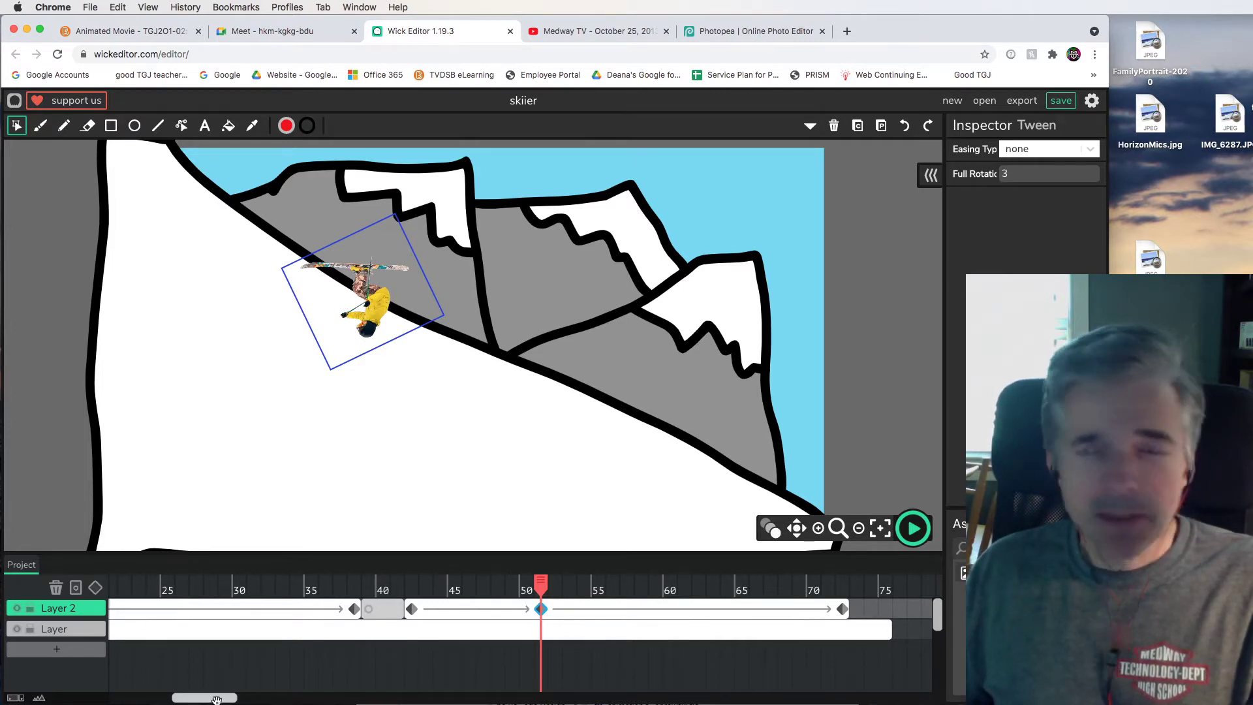
{"action": "left_click_drag", "start_coordinate": [219, 698], "coordinate": [137, 697]}
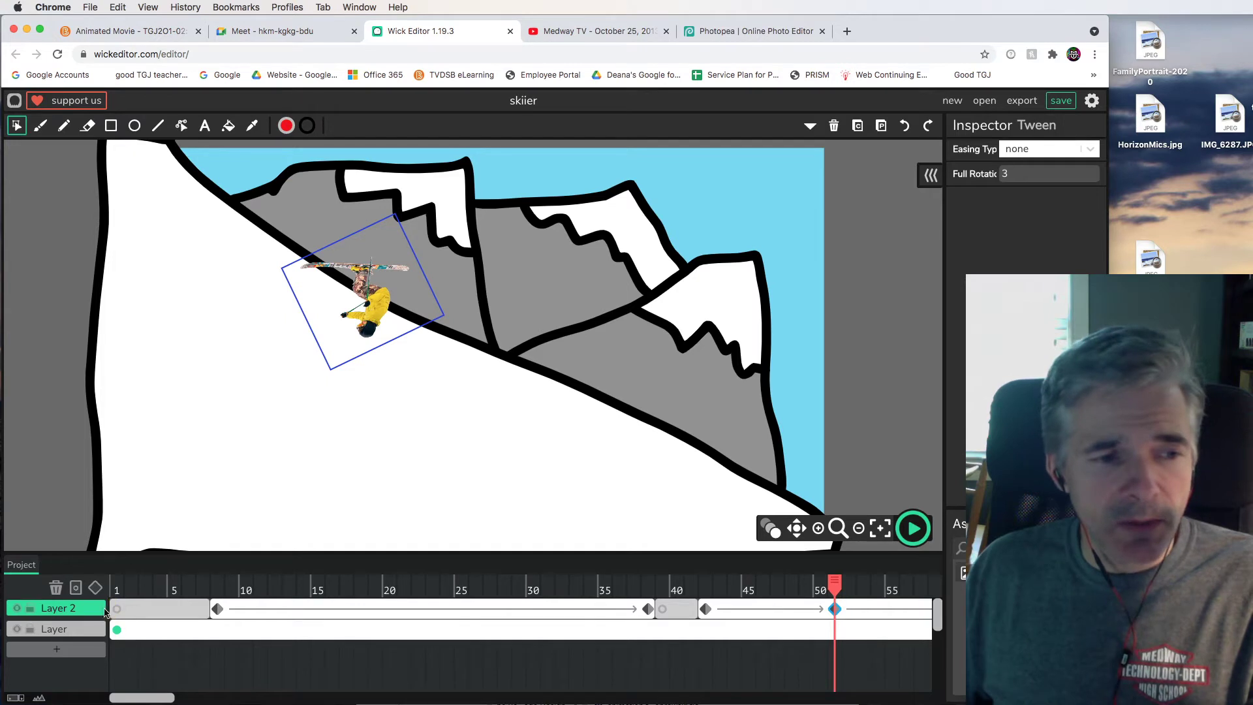
Step: Add a new layer, move it above Layer 2 and name it buttons
{"action": "left_click", "coordinate": [48, 649]}
{"action": "left_click_drag", "start_coordinate": [58, 650], "coordinate": [64, 608]}
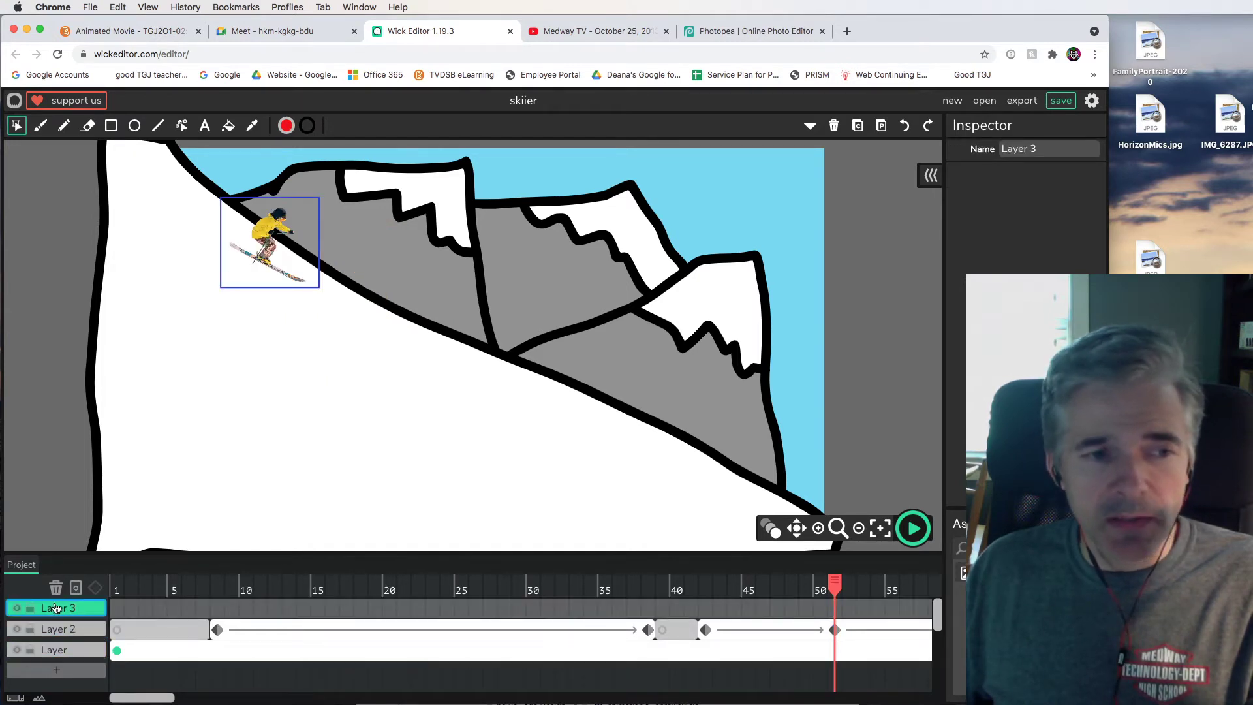
{"action": "left_click", "coordinate": [1065, 150]}
{"action": "type", "text": "buttons"}
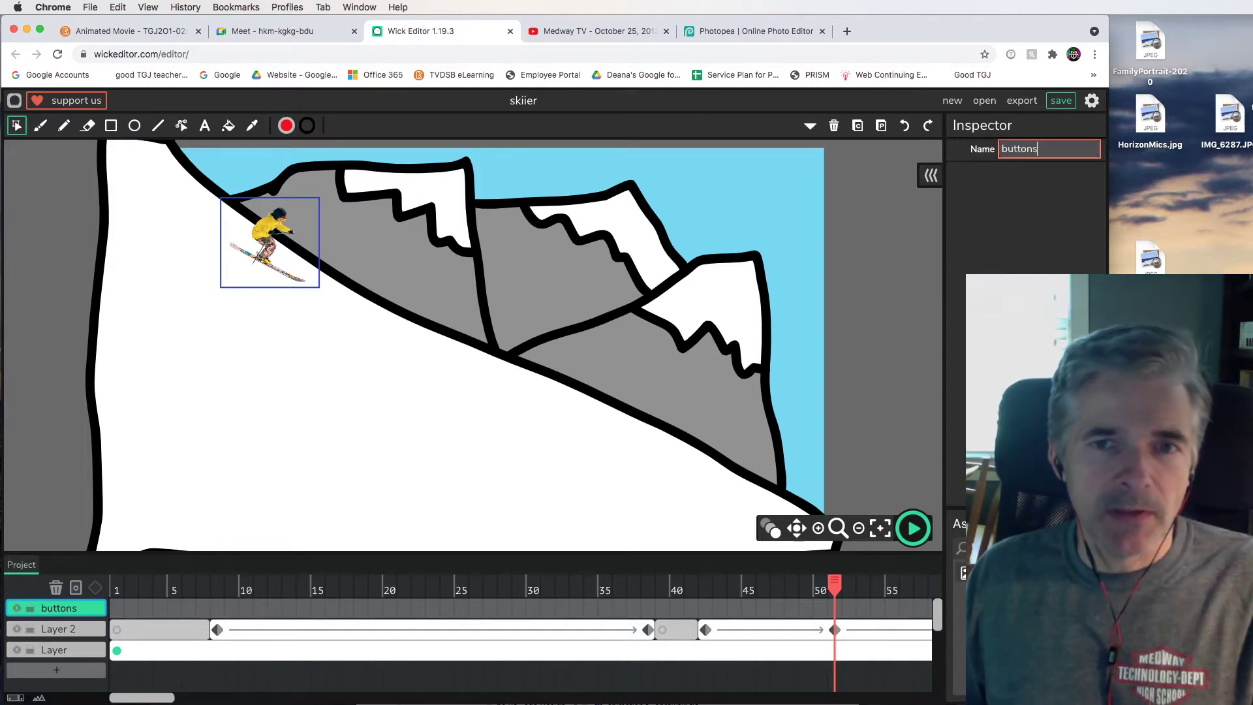
Step: Insert a frame at frame 1 of the buttons layer and draw a red ellipse about 285 by 170 on the snowy slope
{"action": "left_click", "coordinate": [118, 609]}
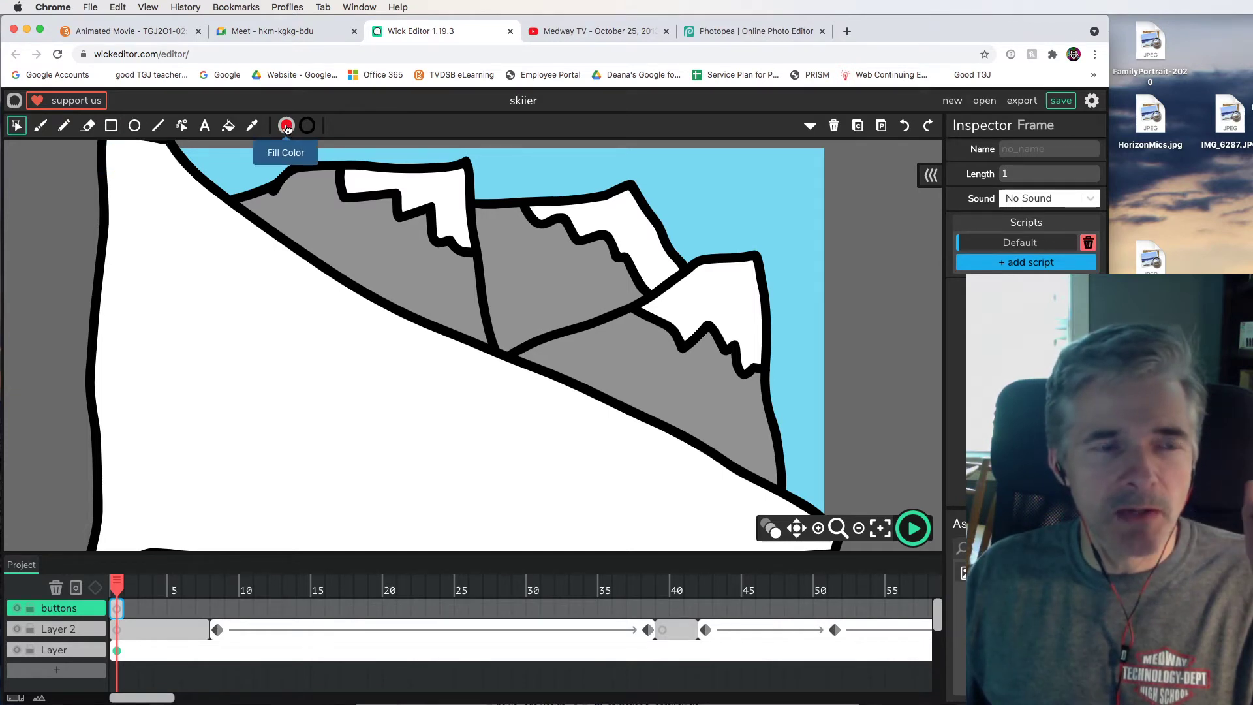
{"action": "left_click", "coordinate": [134, 126]}
{"action": "left_click_drag", "start_coordinate": [401, 426], "coordinate": [535, 505]}
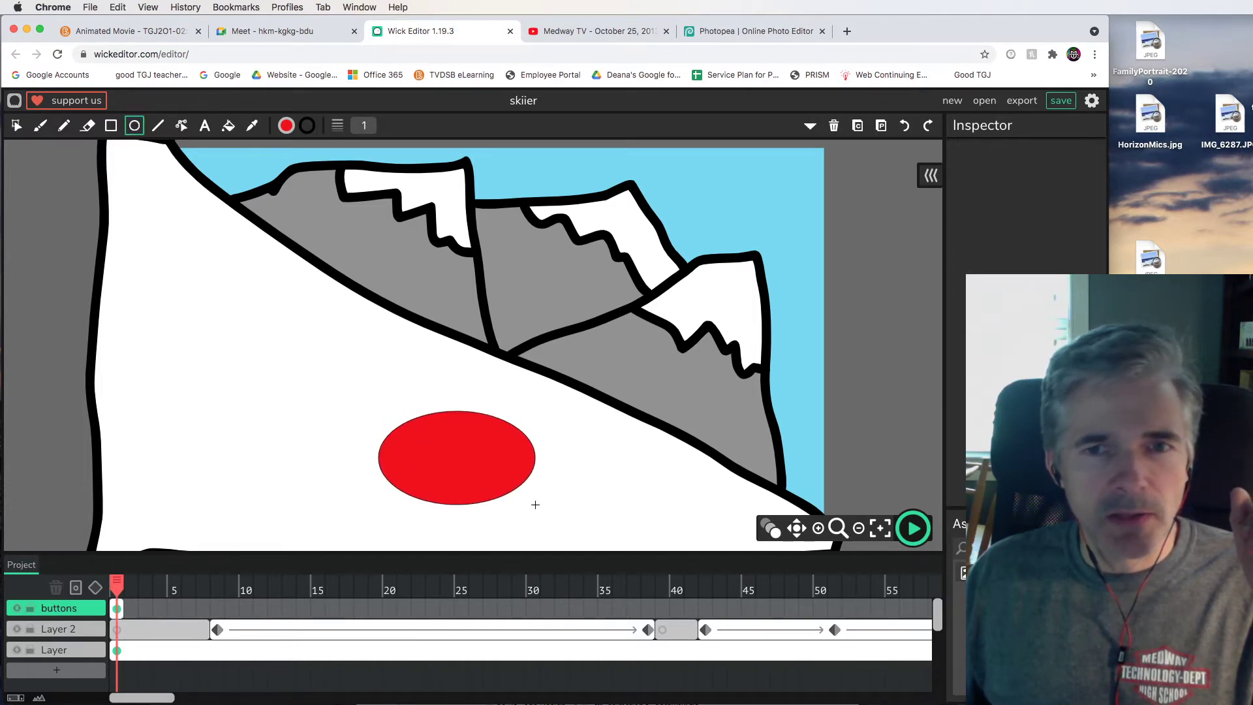
Step: Select the red ellipse and convert it into a button
{"action": "left_click", "coordinate": [17, 125]}
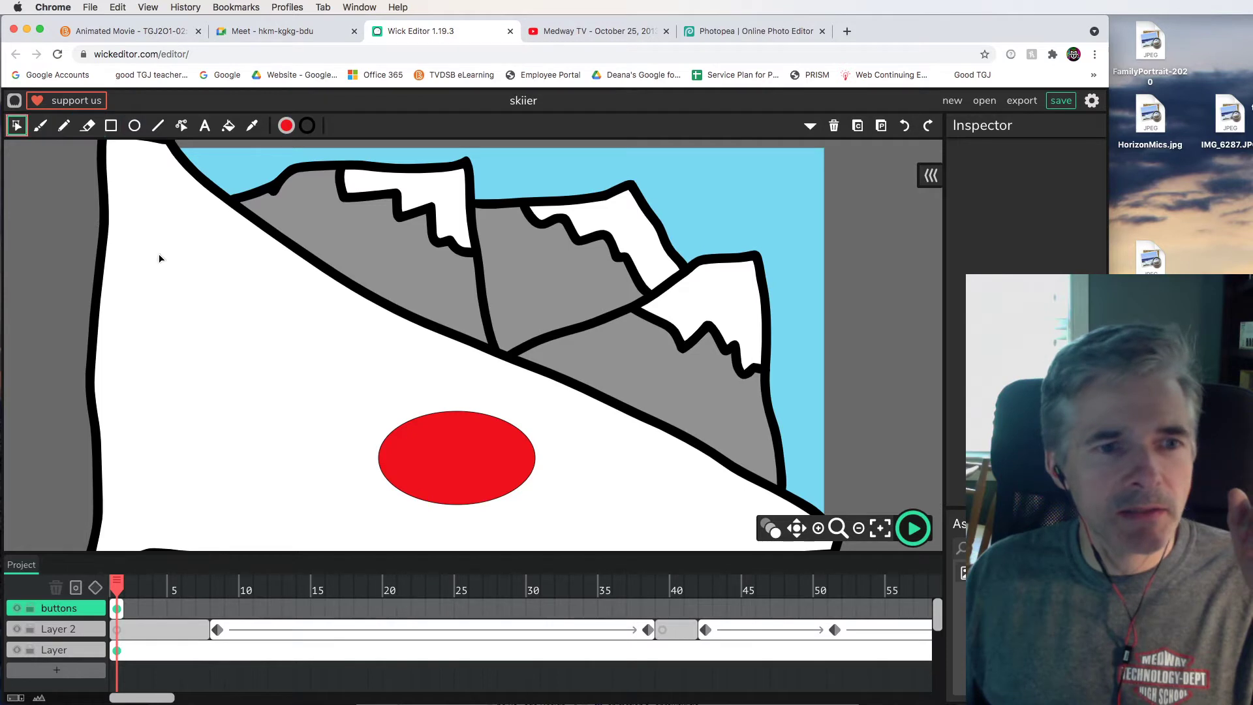
{"action": "left_click", "coordinate": [421, 436]}
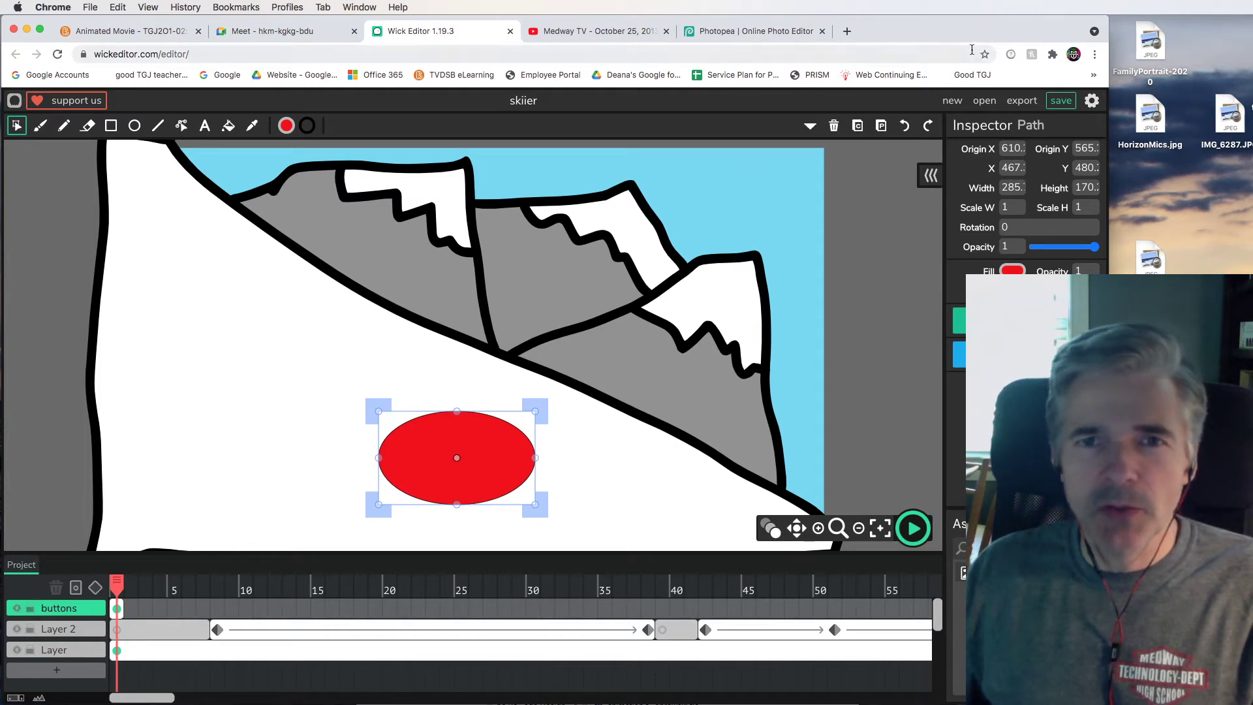
{"action": "left_click_drag", "start_coordinate": [981, 33], "coordinate": [862, 32]}
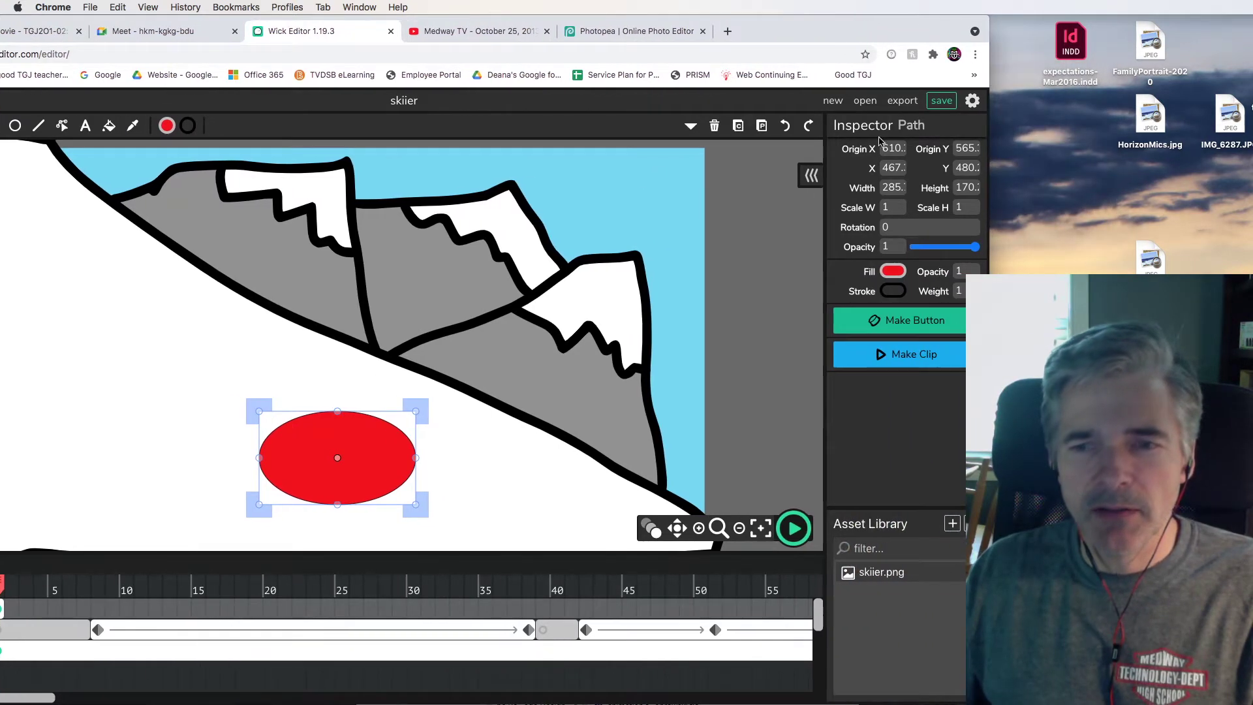
{"action": "left_click", "coordinate": [879, 322]}
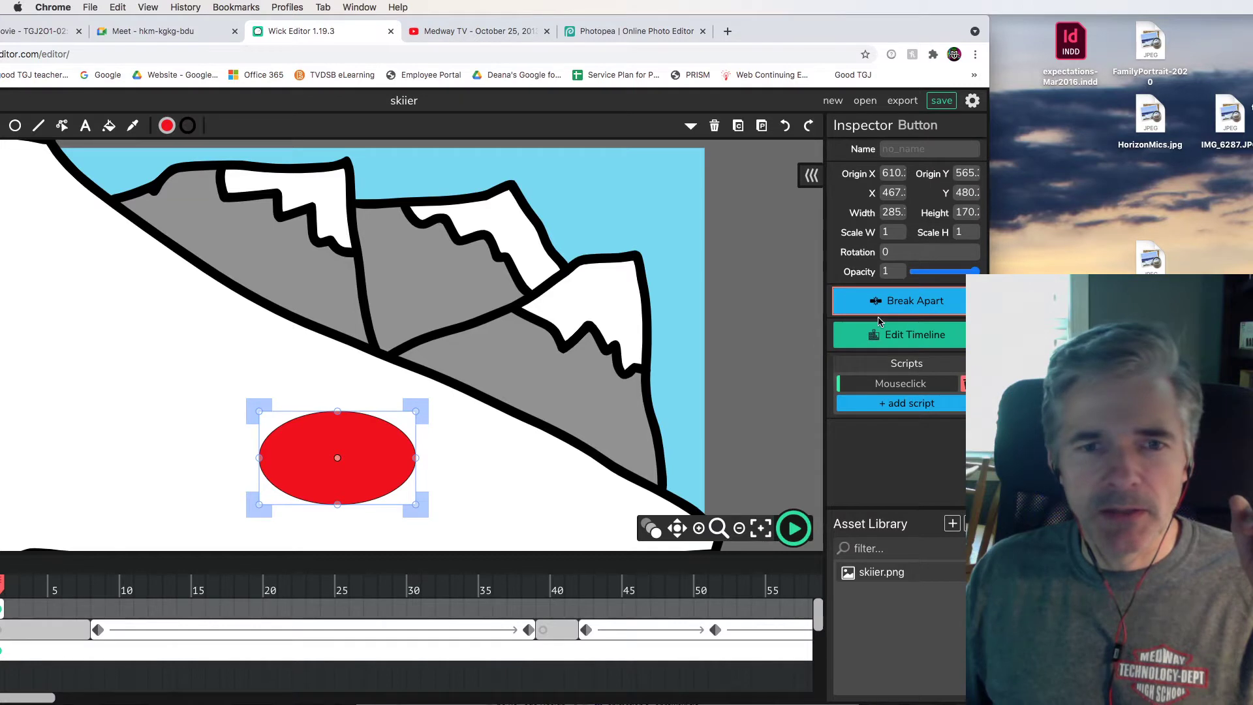
{"action": "left_click_drag", "start_coordinate": [825, 31], "coordinate": [943, 31]}
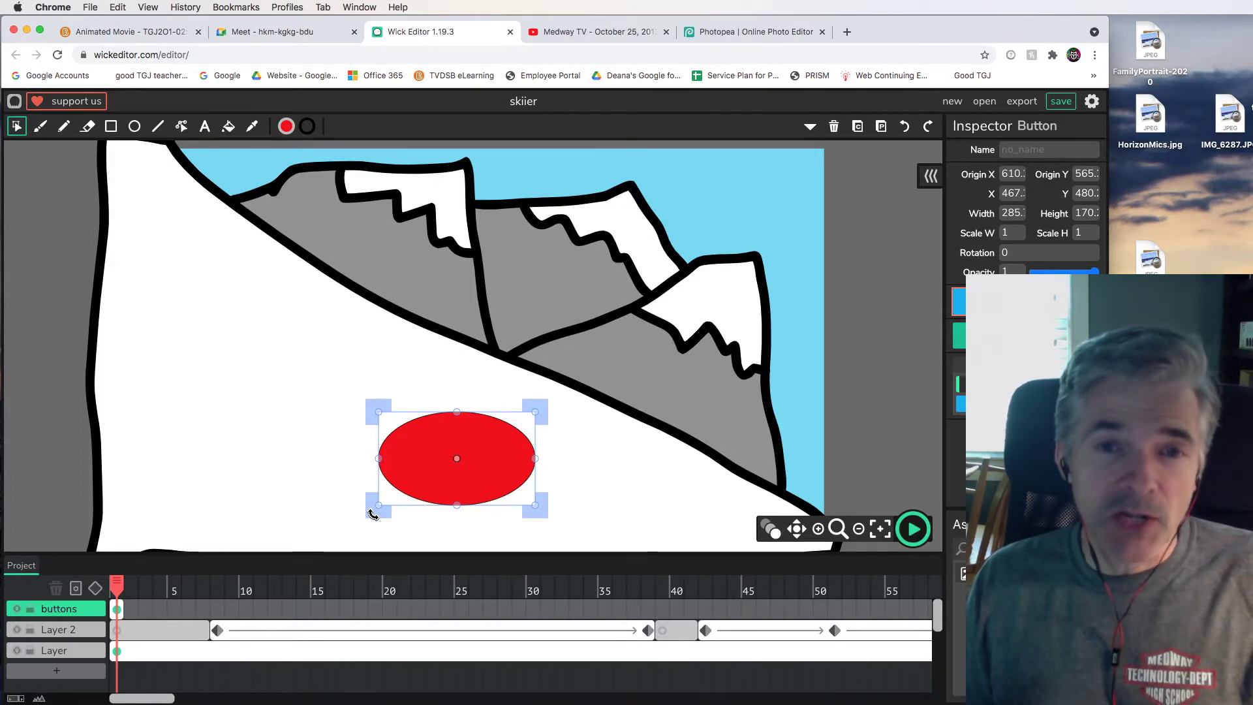
Step: Open the red button's own timeline, enlarge its frame display and look over the up, over and down frames
{"action": "double_click", "coordinate": [437, 452]}
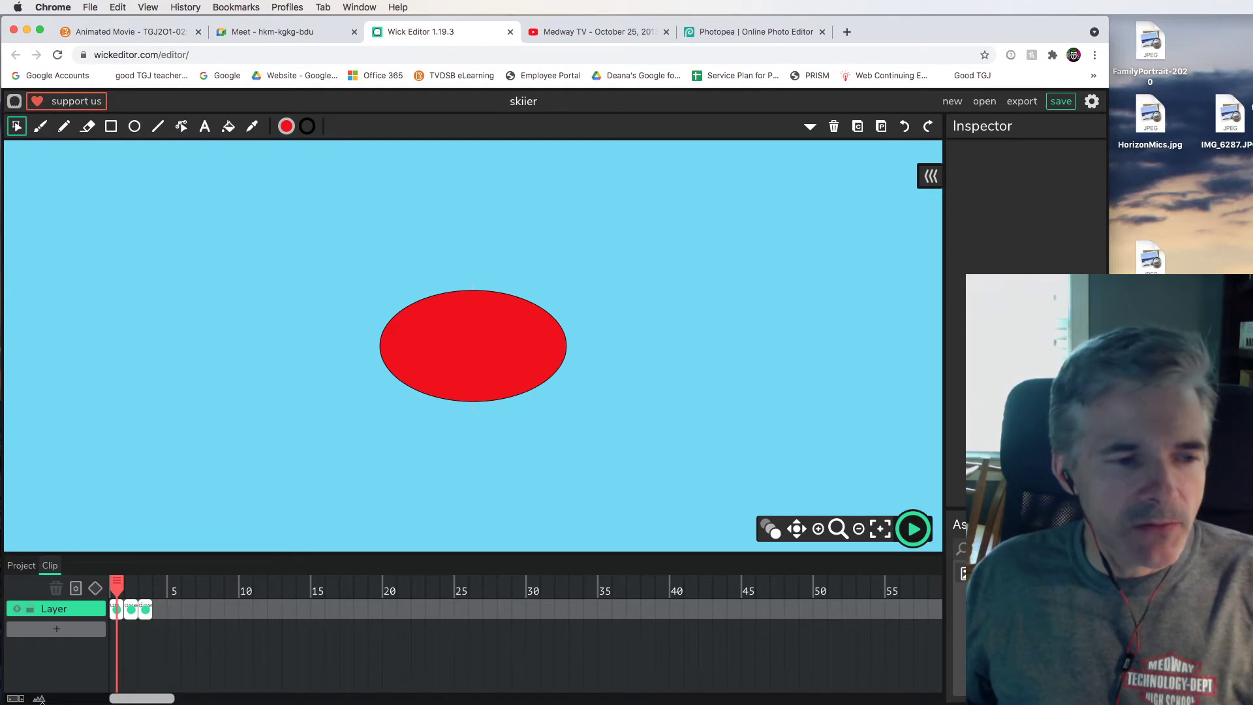
{"action": "left_click", "coordinate": [40, 700]}
{"action": "left_click", "coordinate": [77, 684]}
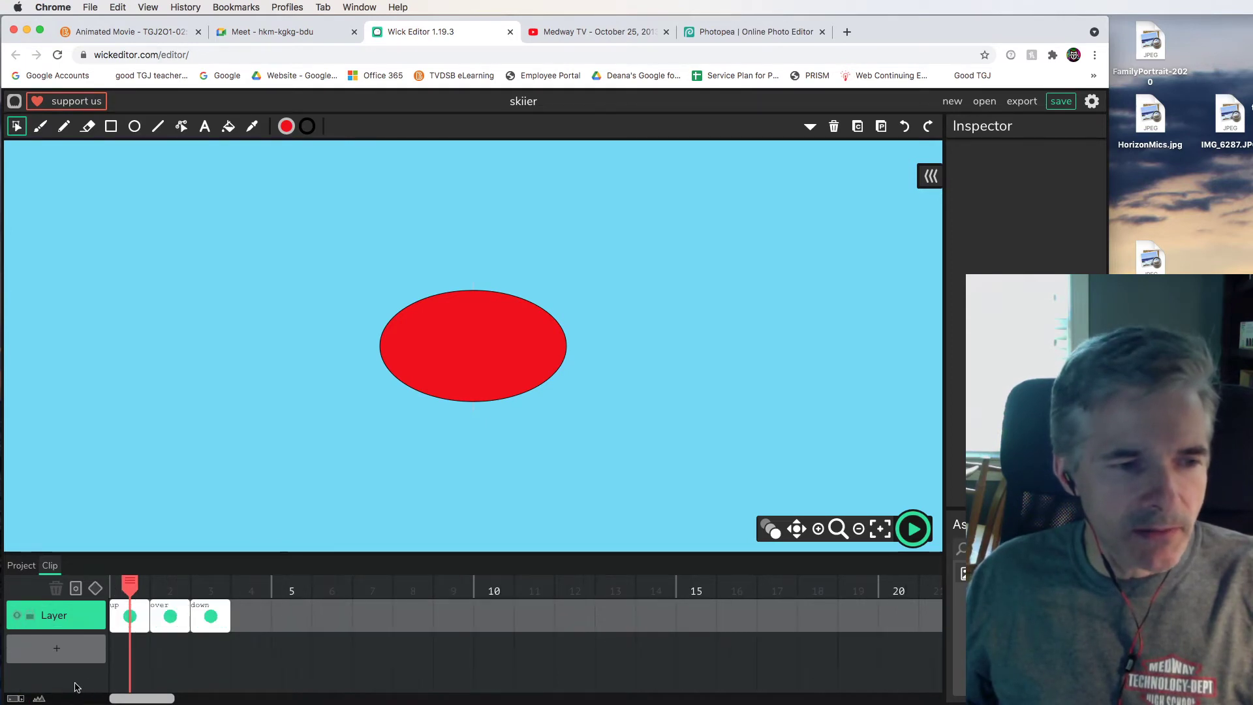
{"action": "left_click", "coordinate": [128, 614]}
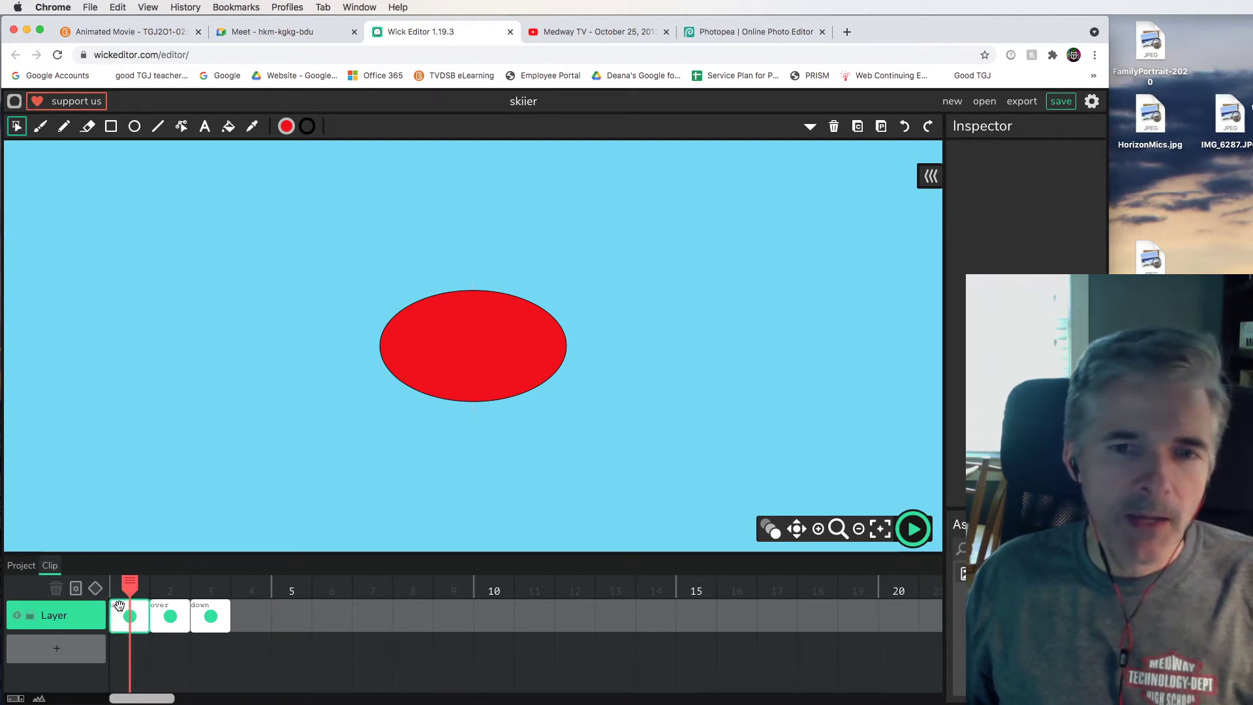
{"action": "left_click", "coordinate": [218, 606]}
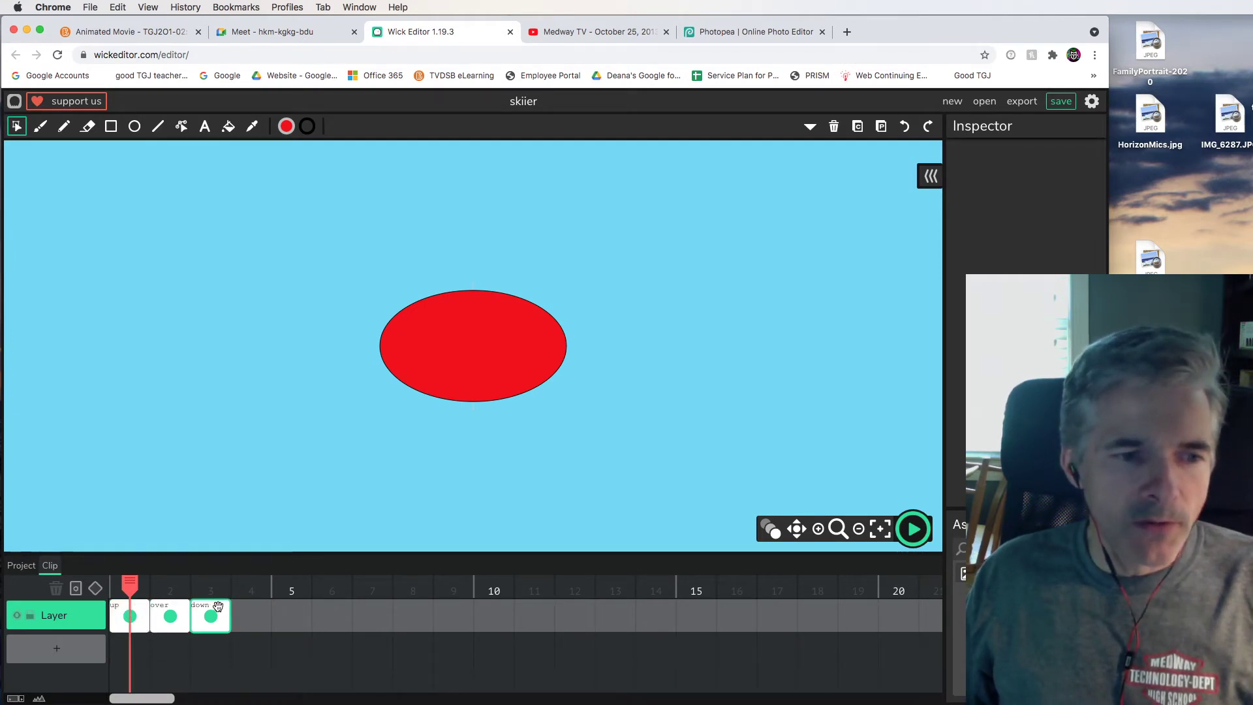
{"action": "left_click", "coordinate": [160, 622]}
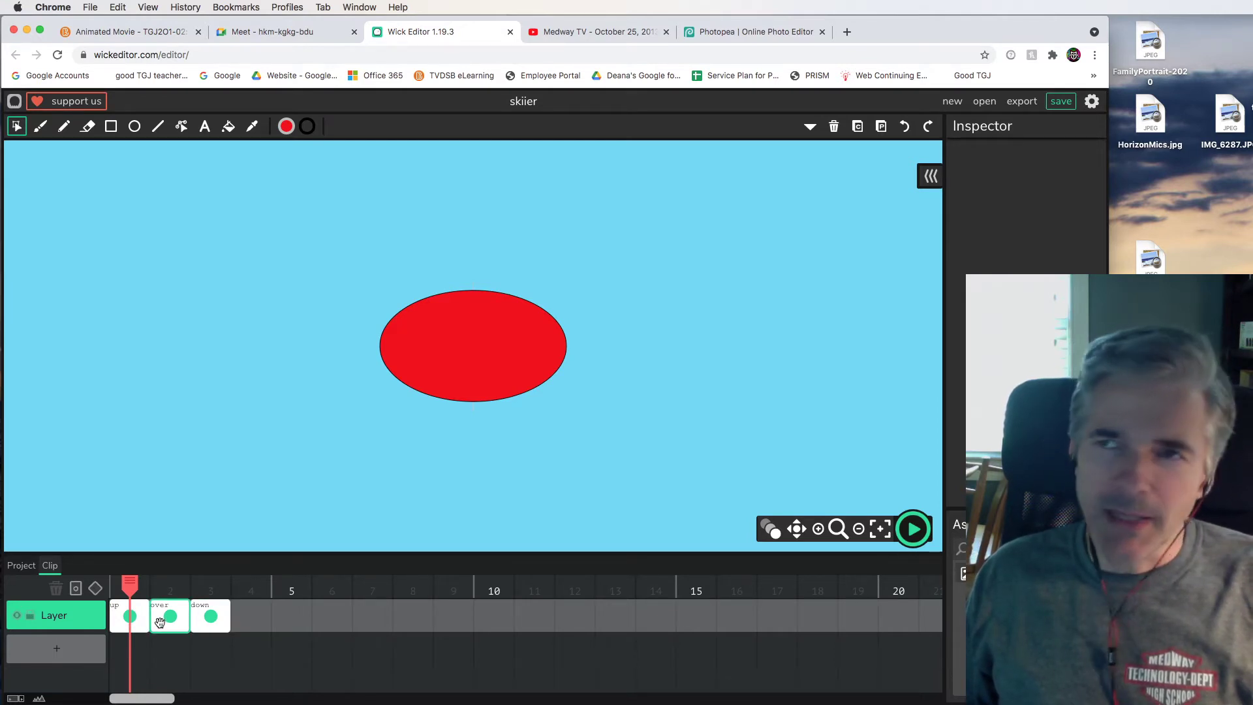
{"action": "left_click", "coordinate": [124, 610]}
{"action": "left_click", "coordinate": [166, 620]}
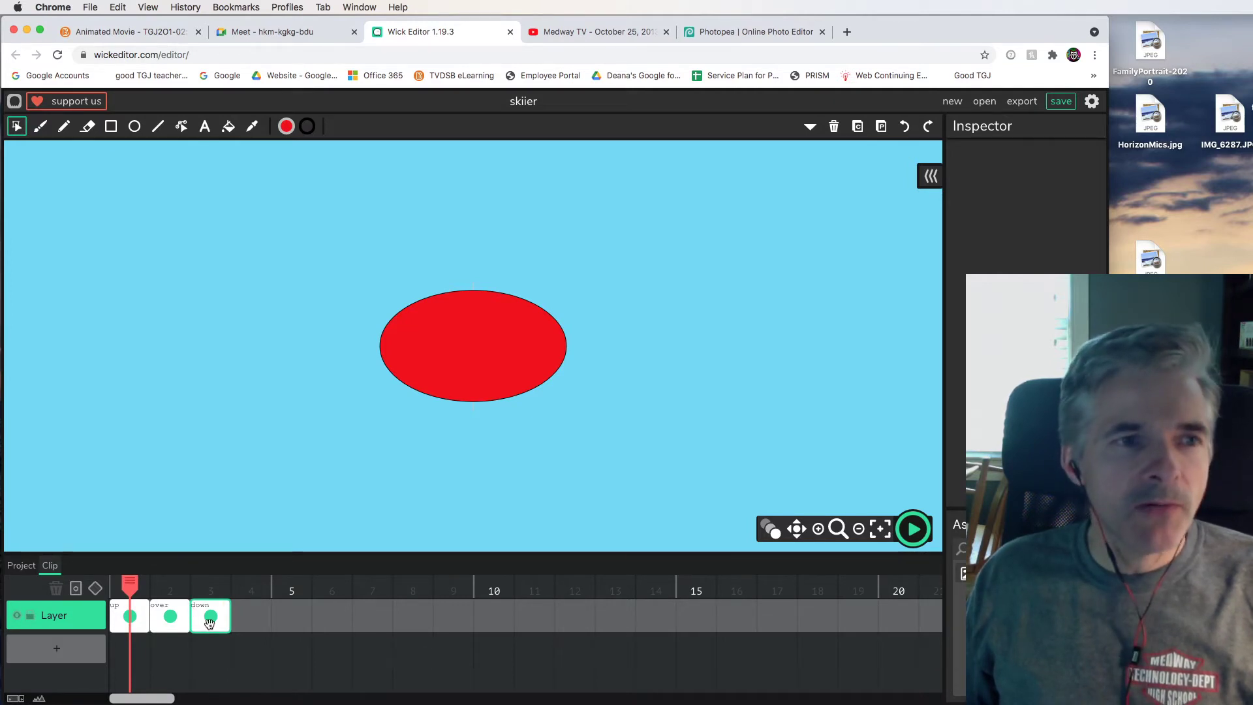
Step: Add a new layer inside the button's timeline and move it above the ellipse's layer
{"action": "left_click", "coordinate": [80, 645]}
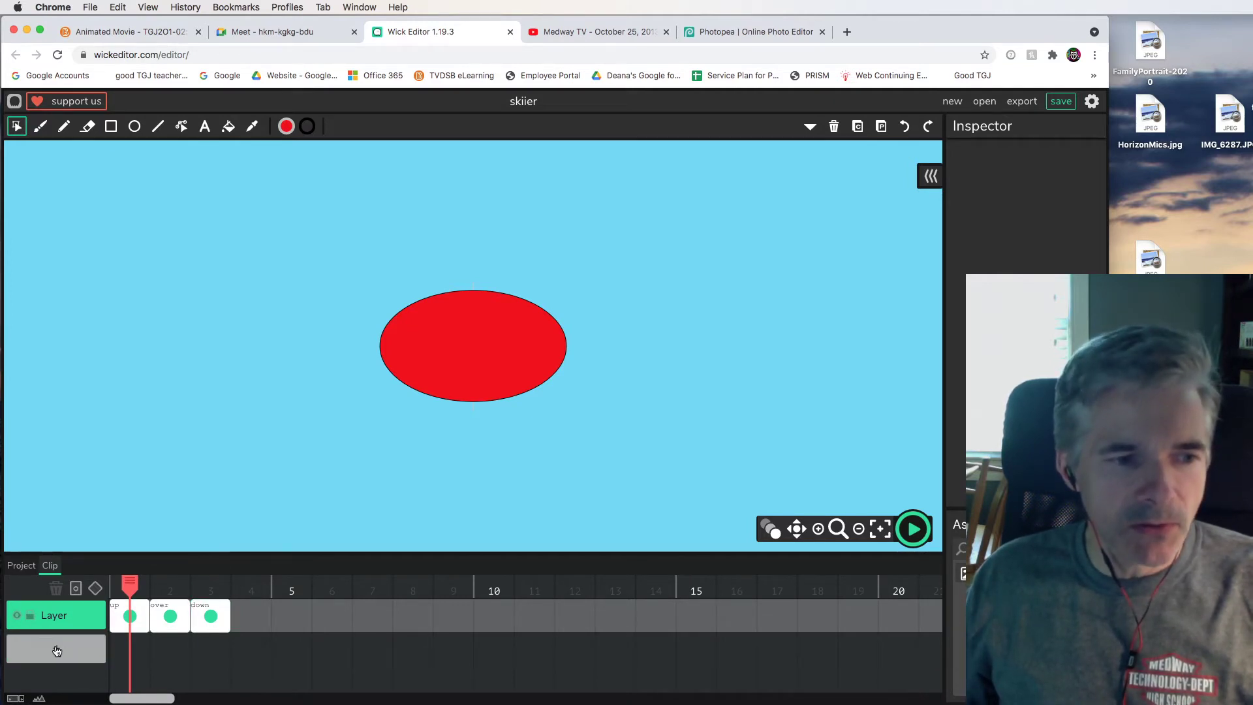
{"action": "left_click", "coordinate": [54, 652]}
{"action": "left_click_drag", "start_coordinate": [52, 653], "coordinate": [57, 612]}
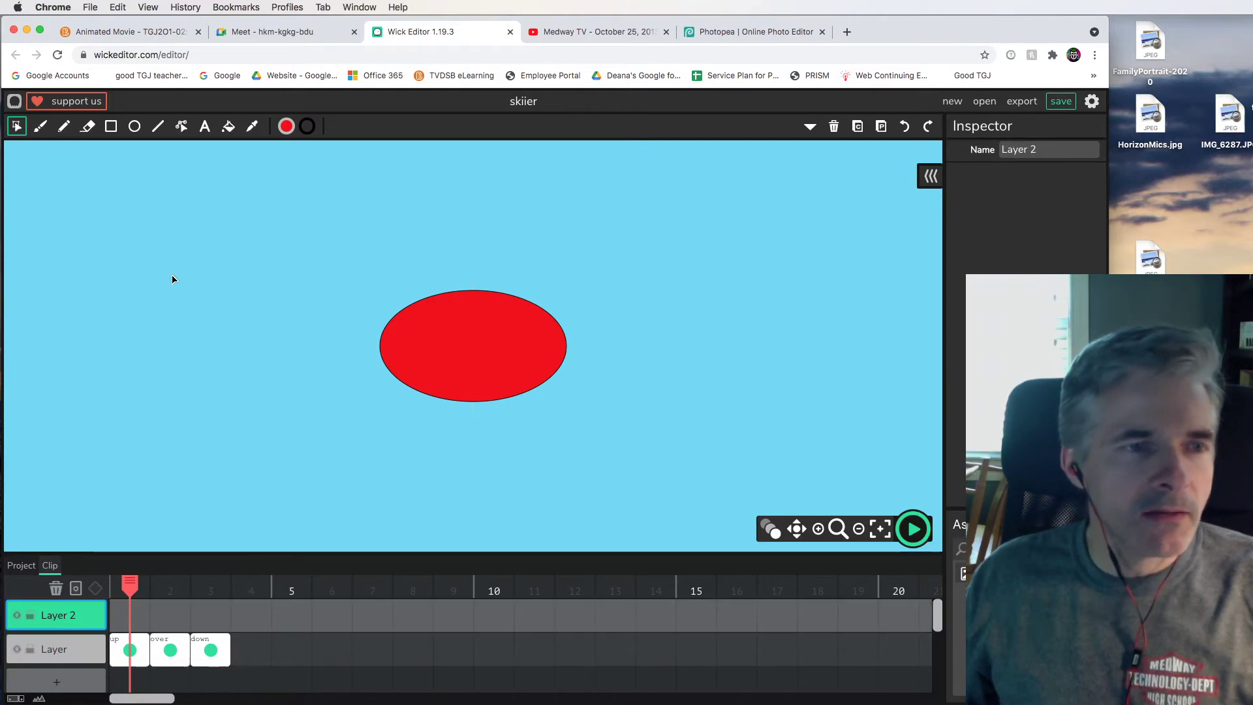
Step: Insert a frame at frame 1 of Layer 2 and add the text PLAY above the red ellipse
{"action": "left_click", "coordinate": [204, 125]}
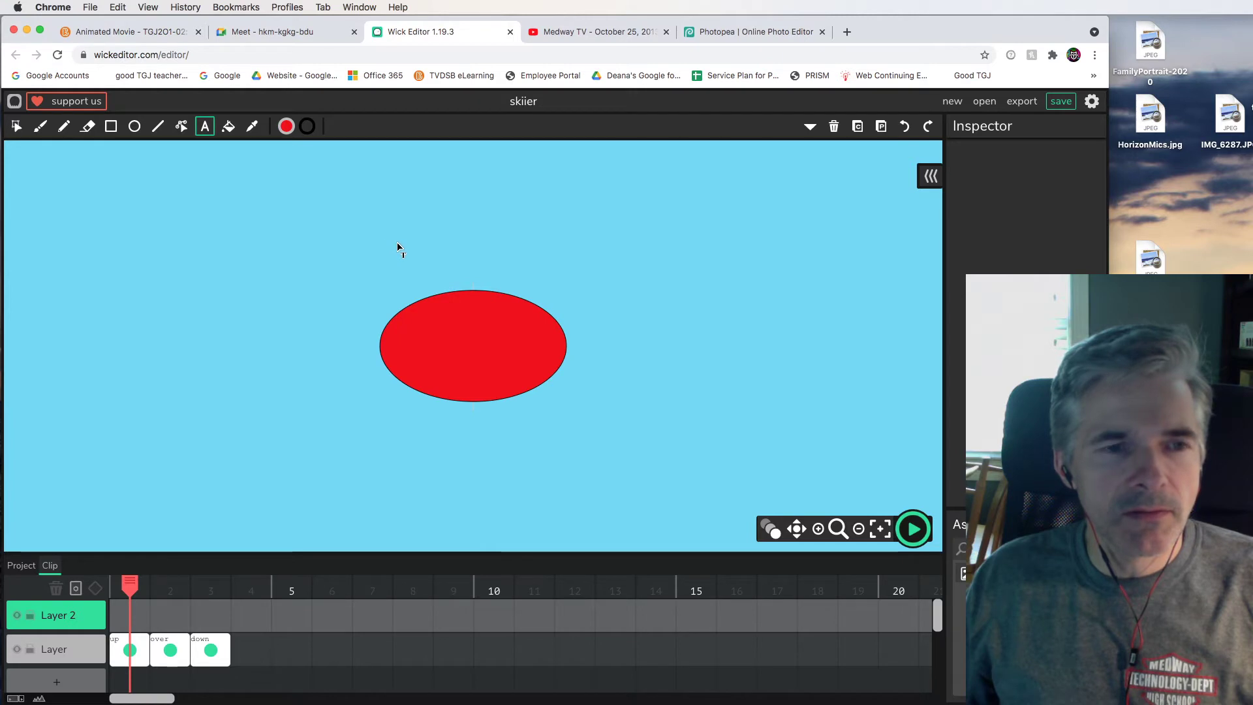
{"action": "left_click", "coordinate": [121, 615]}
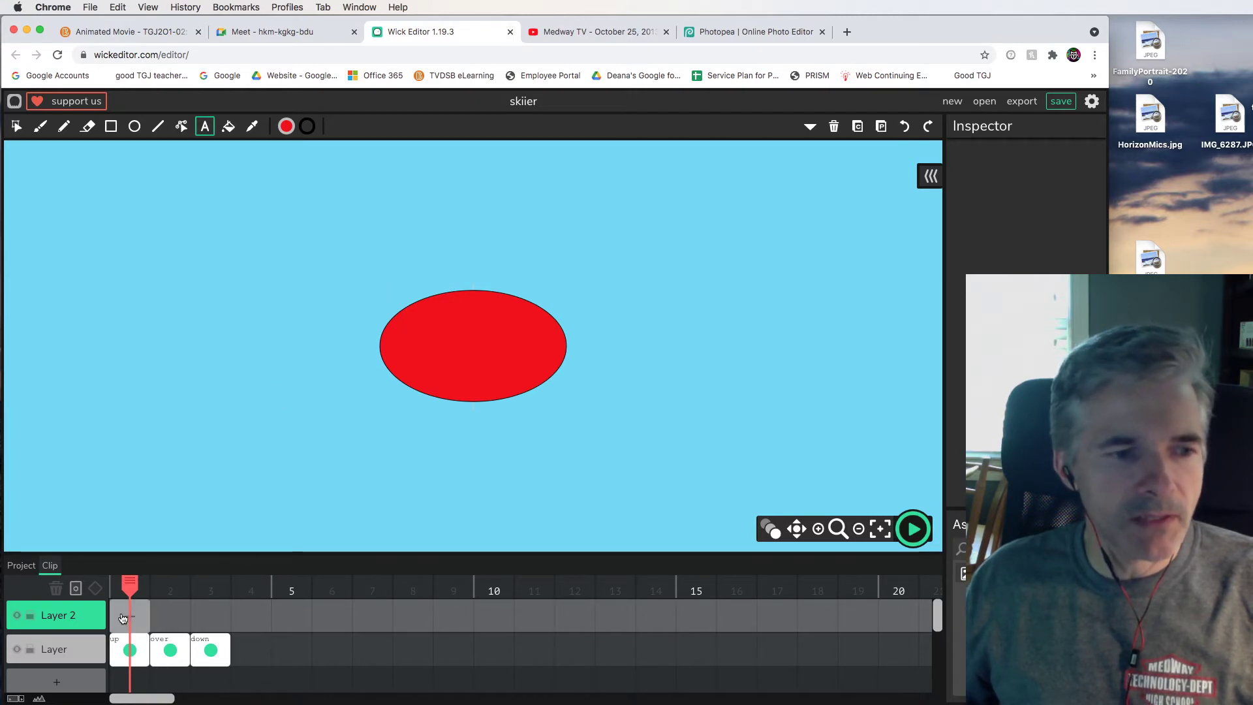
{"action": "left_click", "coordinate": [394, 239]}
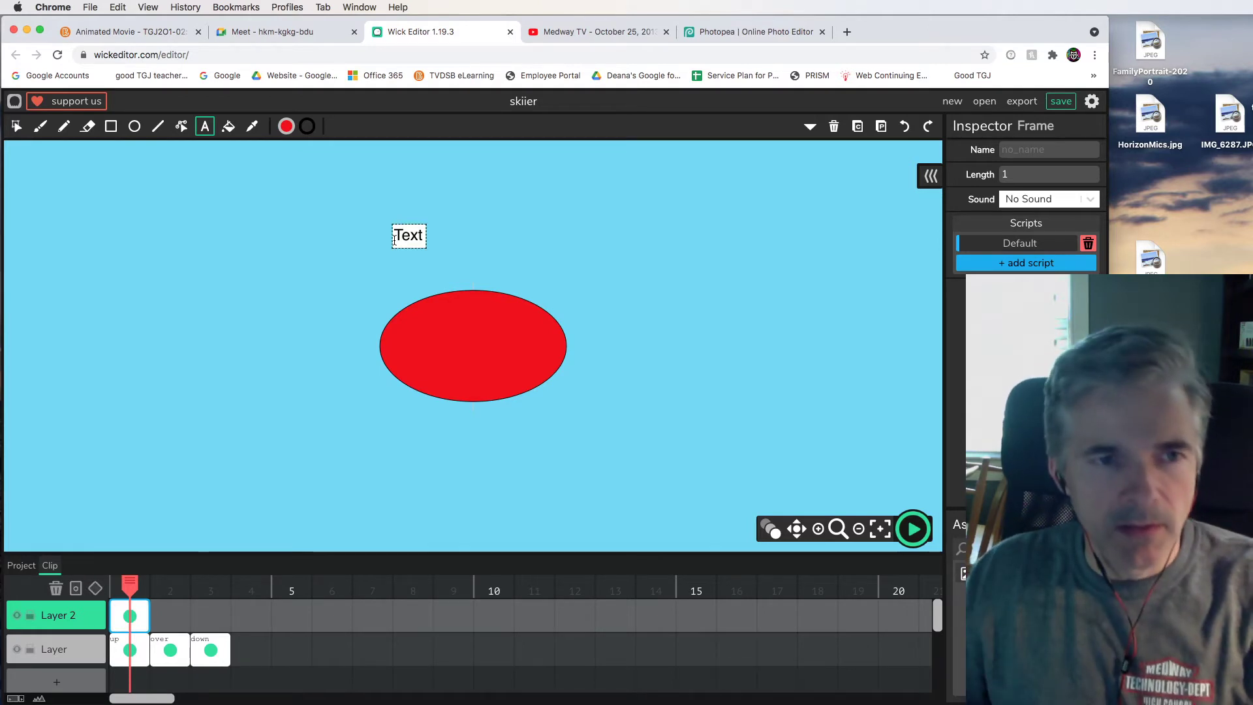
{"action": "double_click", "coordinate": [404, 237]}
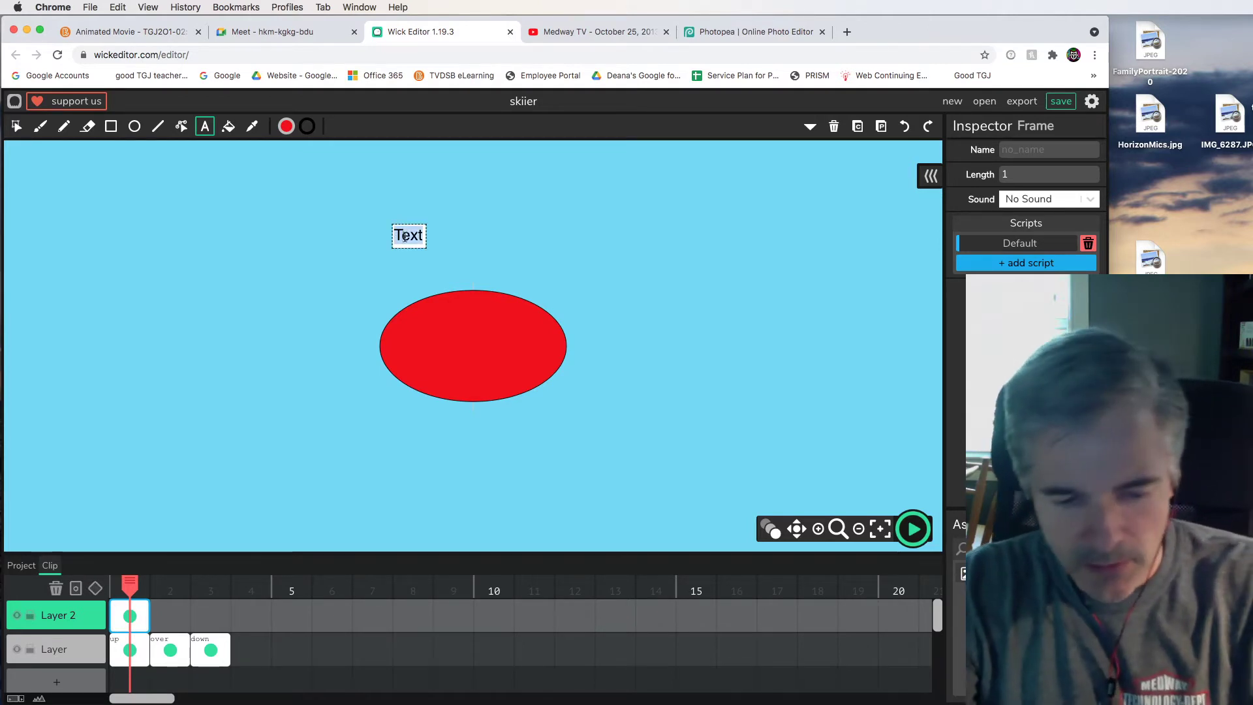
{"action": "type", "text": "PLAY"}
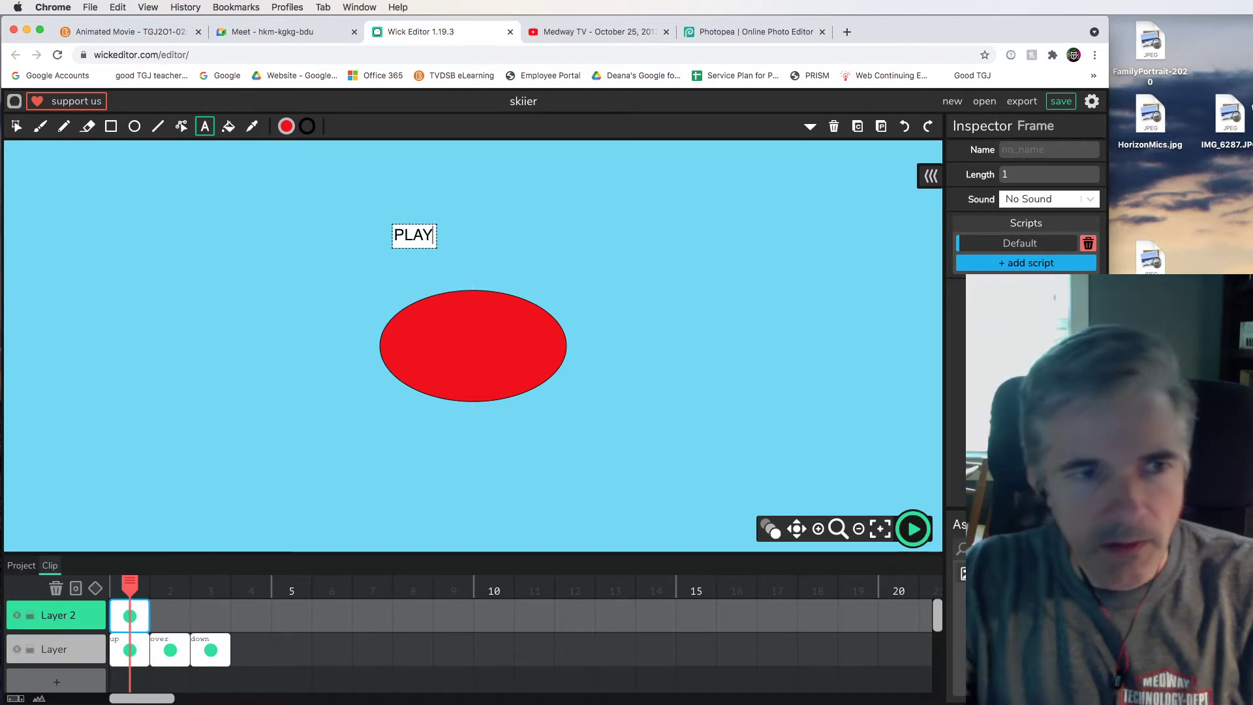
{"action": "key", "text": "super+a"}
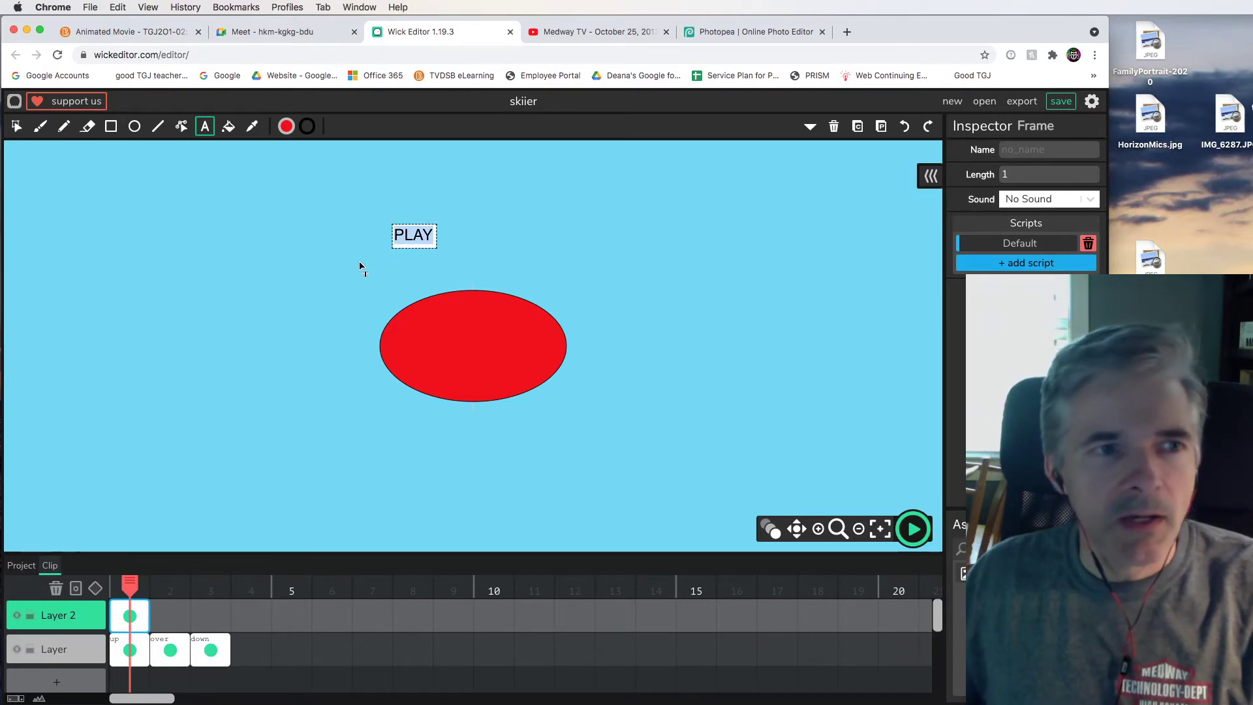
{"action": "left_click", "coordinate": [436, 240]}
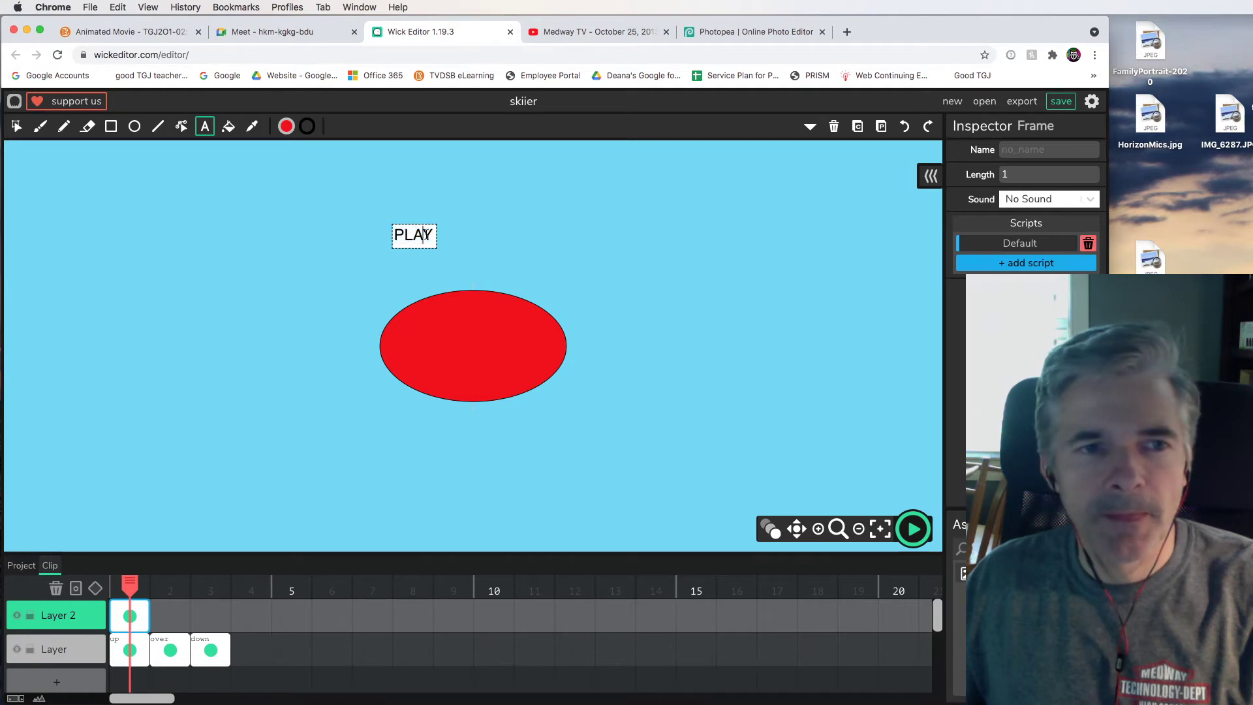
{"action": "left_click_drag", "start_coordinate": [434, 235], "coordinate": [385, 235]}
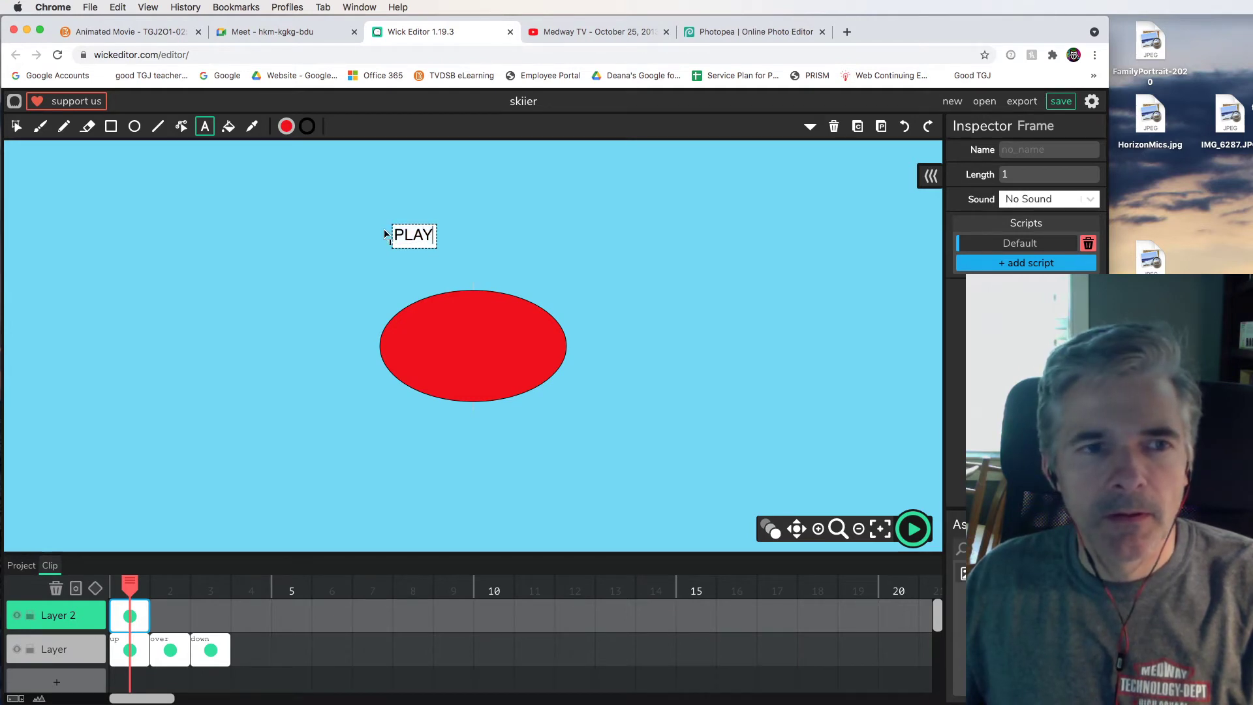
{"action": "double_click", "coordinate": [420, 234]}
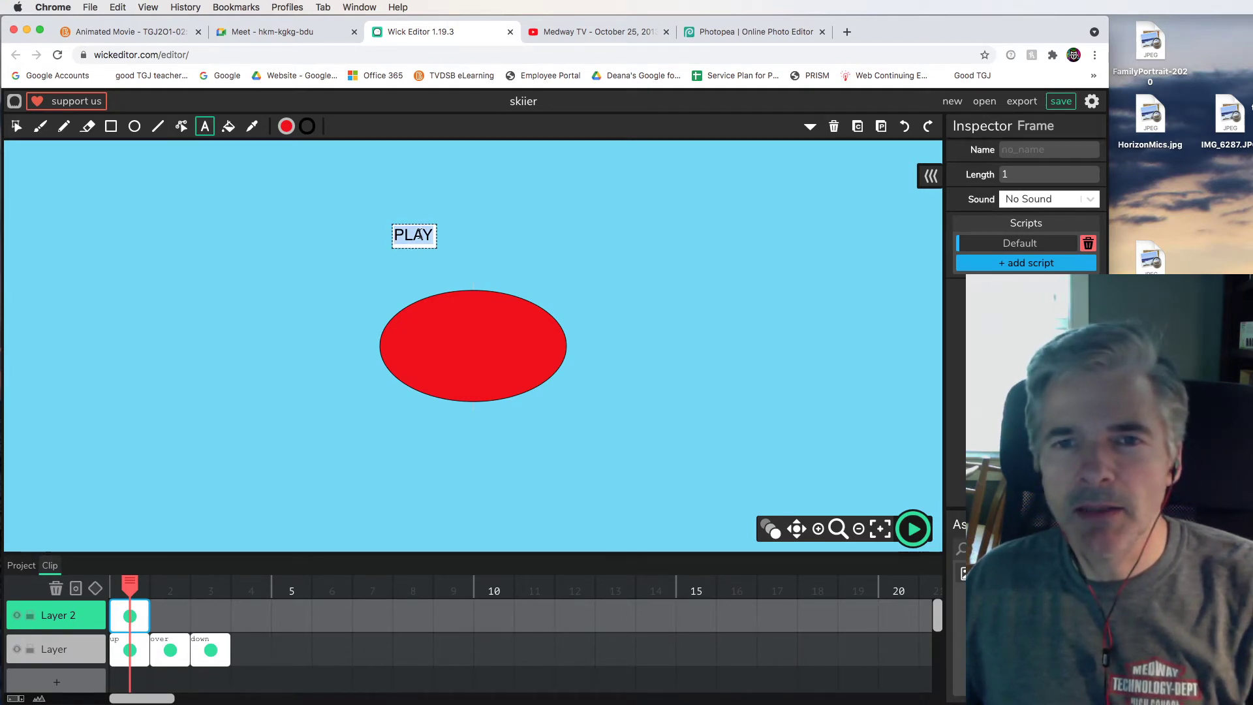
{"action": "left_click", "coordinate": [930, 176]}
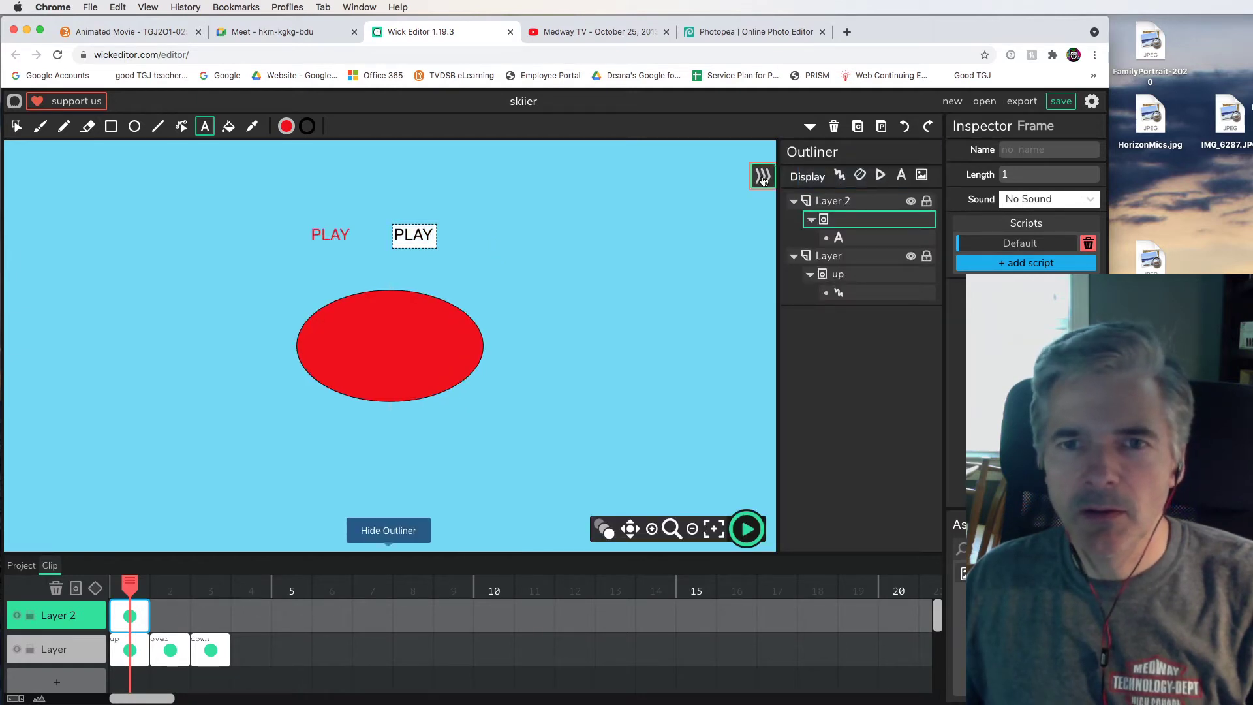
{"action": "left_click", "coordinate": [763, 178]}
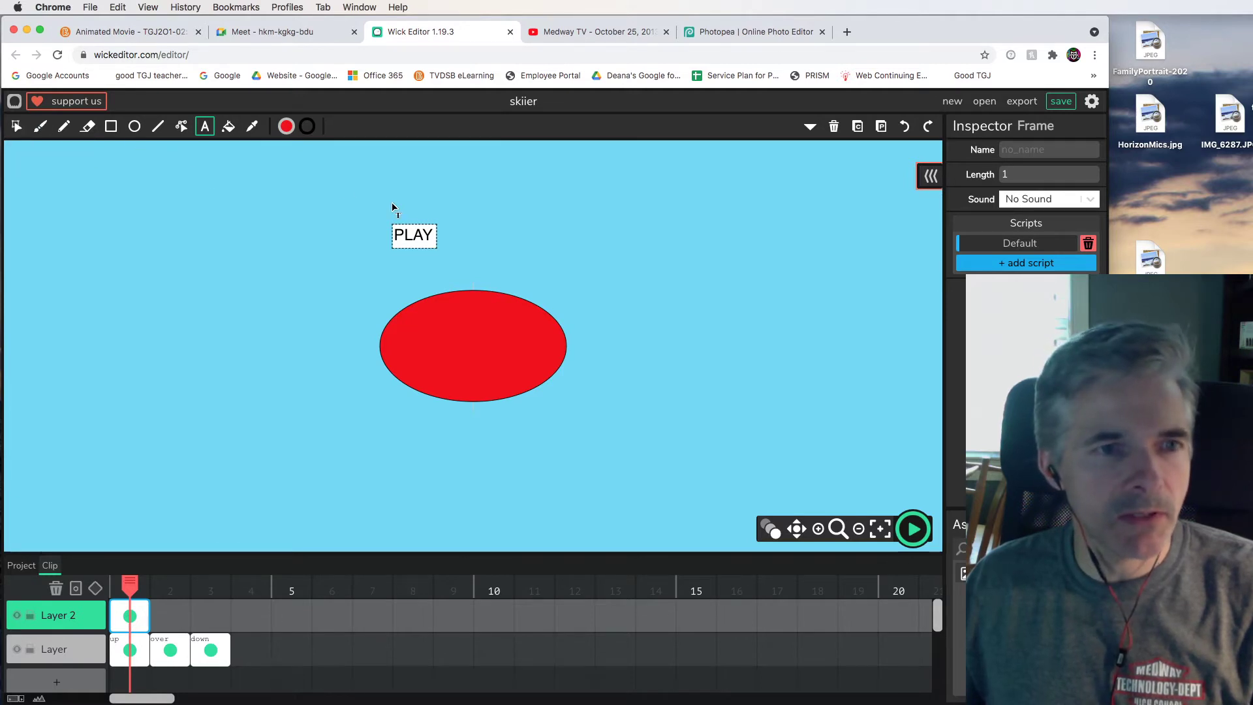
Step: Select the PLAY text object and set its font weight to black and its font size to 70
{"action": "left_click", "coordinate": [14, 127]}
{"action": "left_click", "coordinate": [416, 246]}
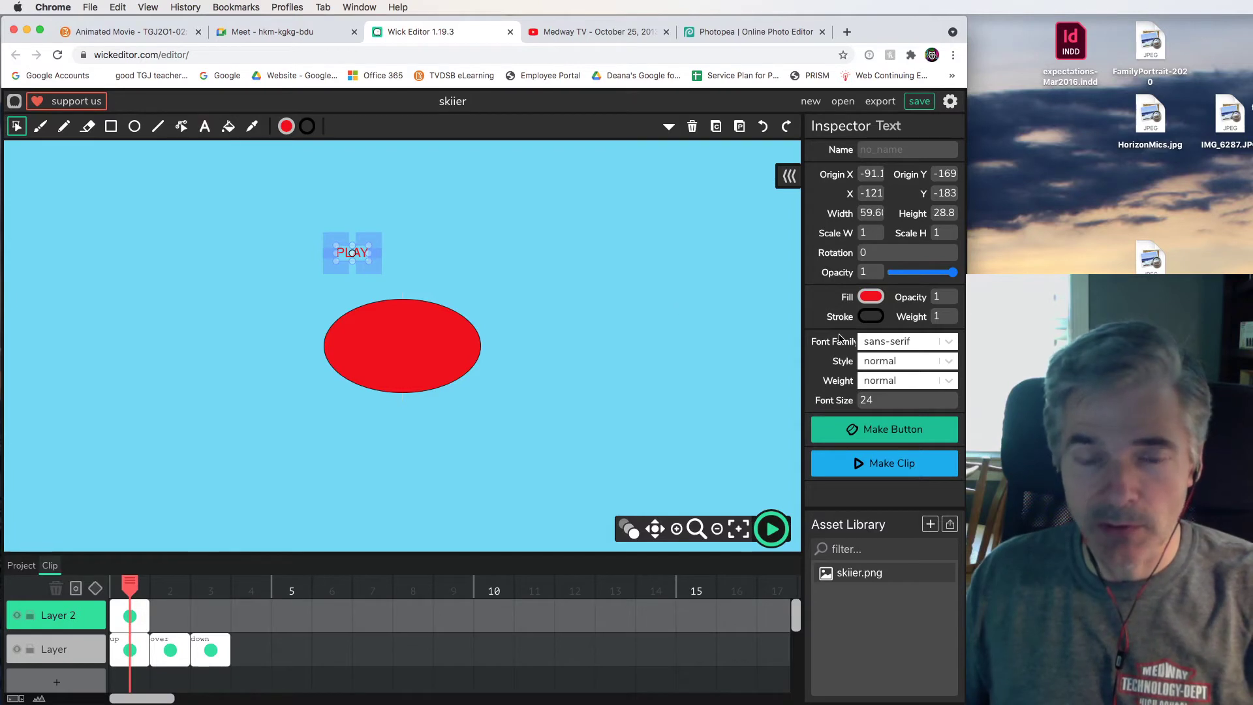
{"action": "left_click", "coordinate": [949, 381]}
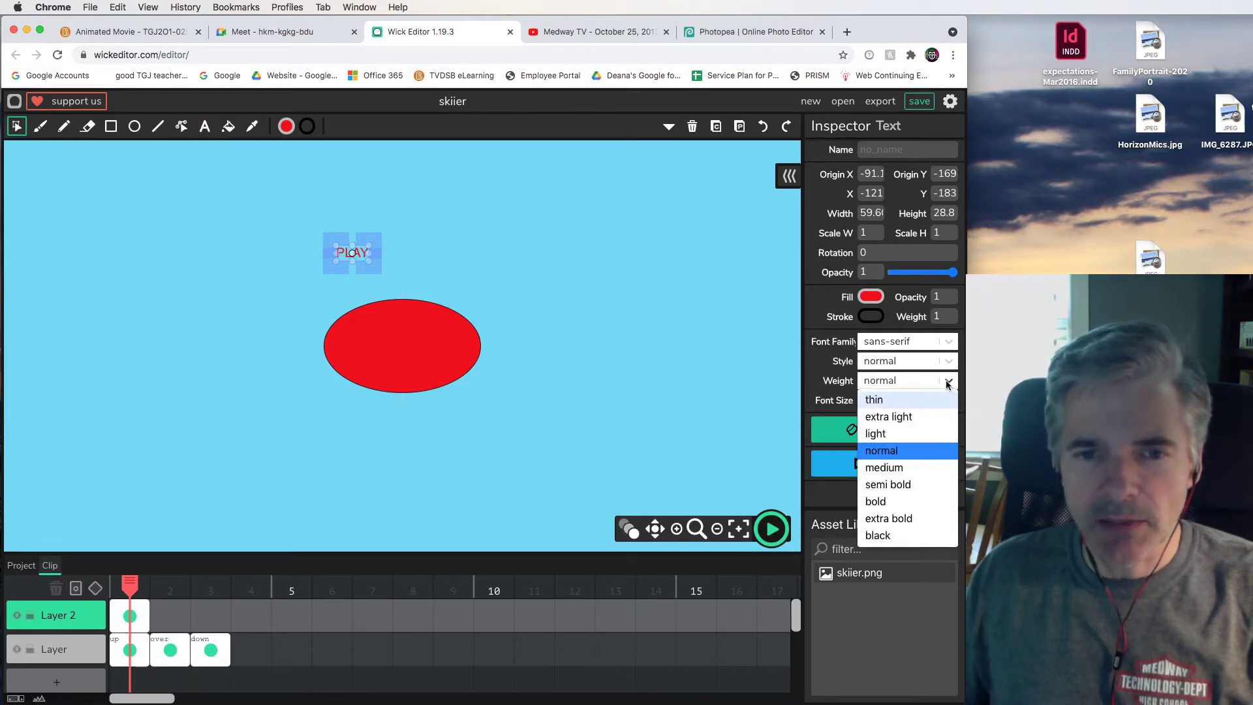
{"action": "left_click", "coordinate": [890, 537]}
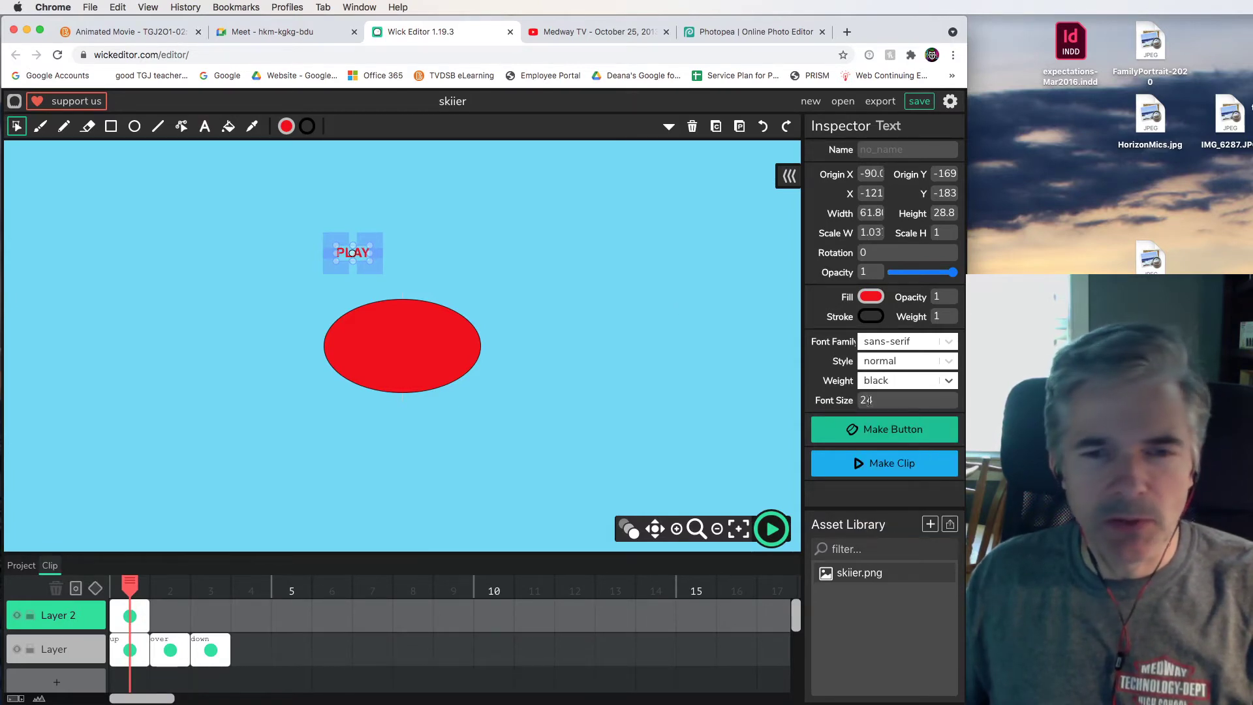
{"action": "left_click_drag", "start_coordinate": [885, 401], "coordinate": [851, 403]}
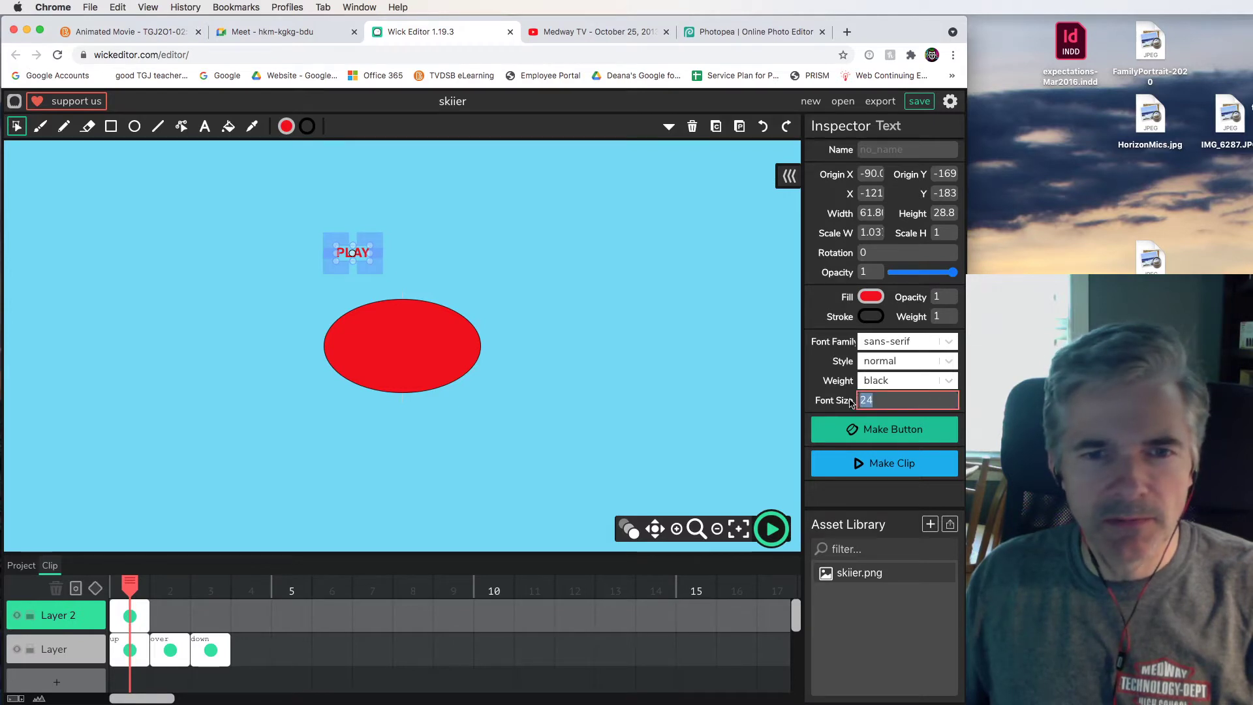
{"action": "type", "text": "70"}
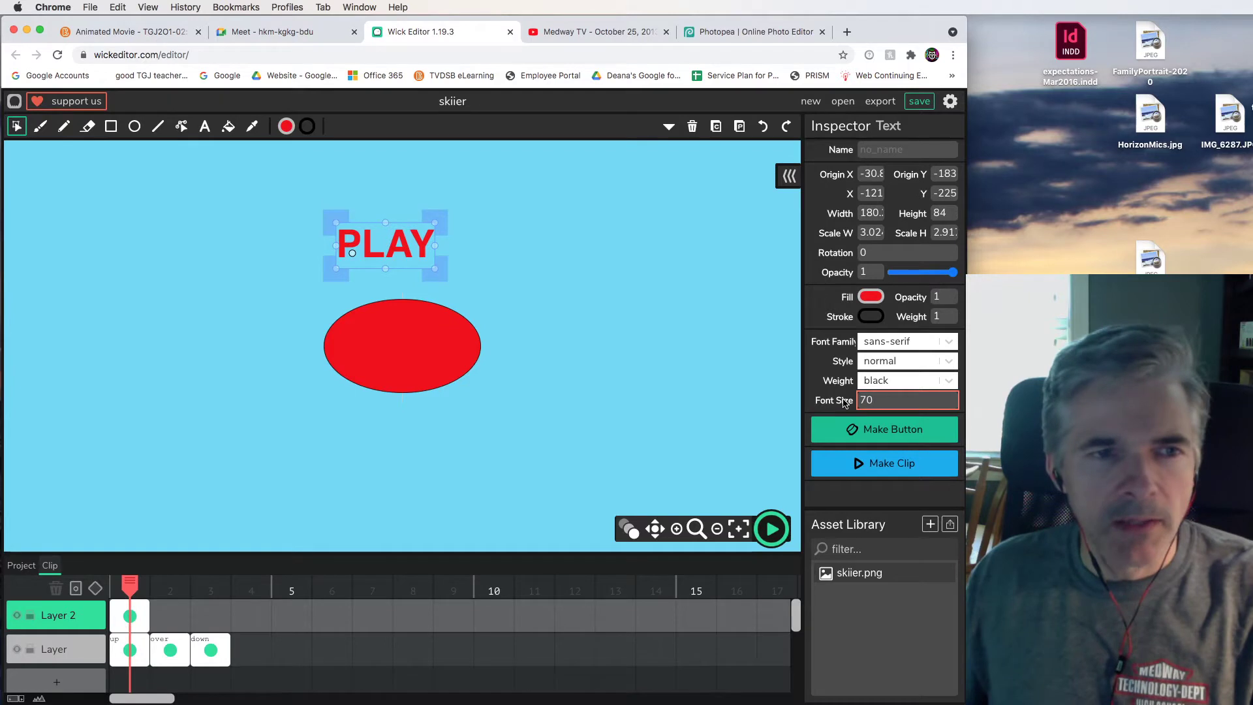
Step: Change the PLAY text's fill to white and move the text to the centre of the red ellipse
{"action": "left_click", "coordinate": [871, 298]}
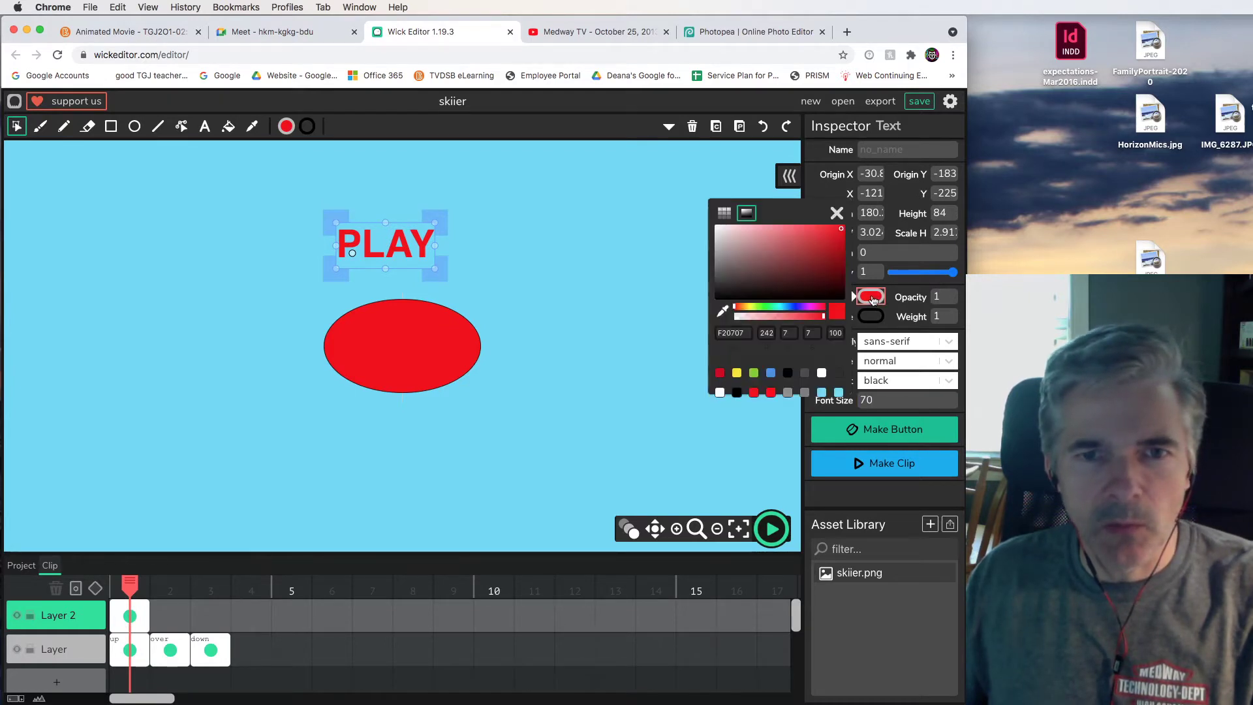
{"action": "left_click", "coordinate": [822, 373]}
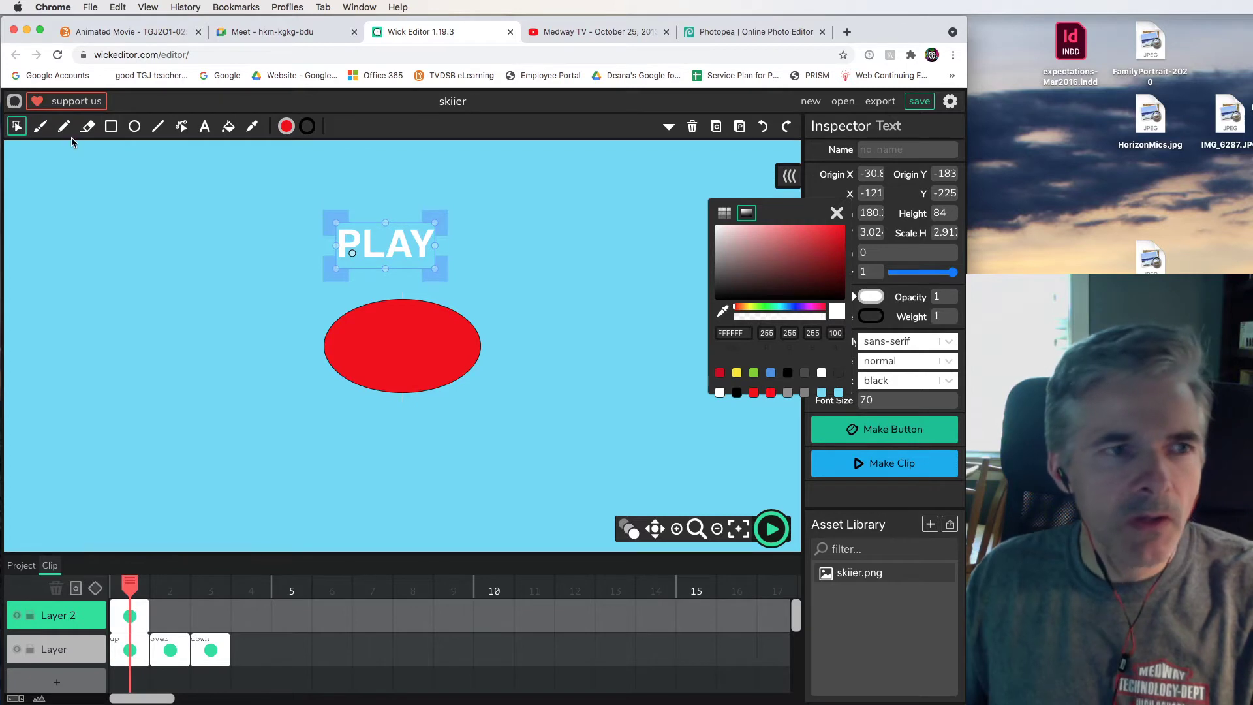
{"action": "left_click", "coordinate": [30, 135]}
{"action": "left_click_drag", "start_coordinate": [371, 244], "coordinate": [381, 343]}
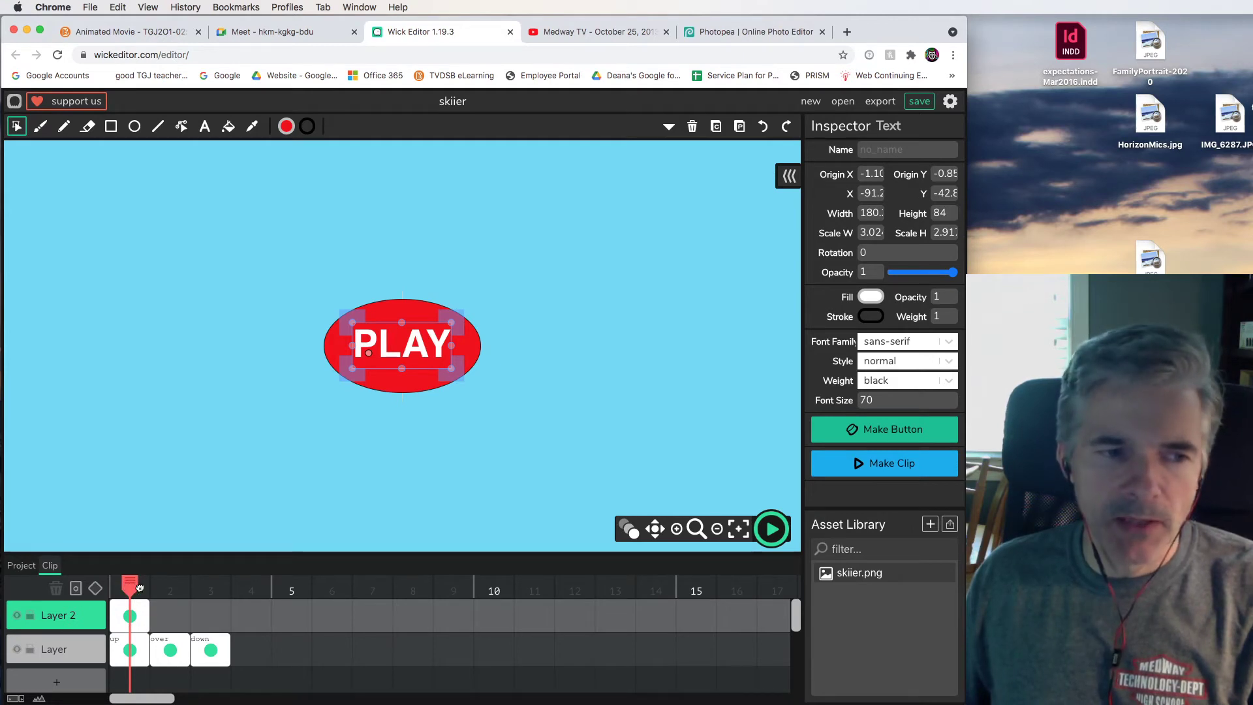
Step: Change the ellipse's fill to yellow in the button's over frame
{"action": "left_click_drag", "start_coordinate": [131, 587], "coordinate": [155, 590]}
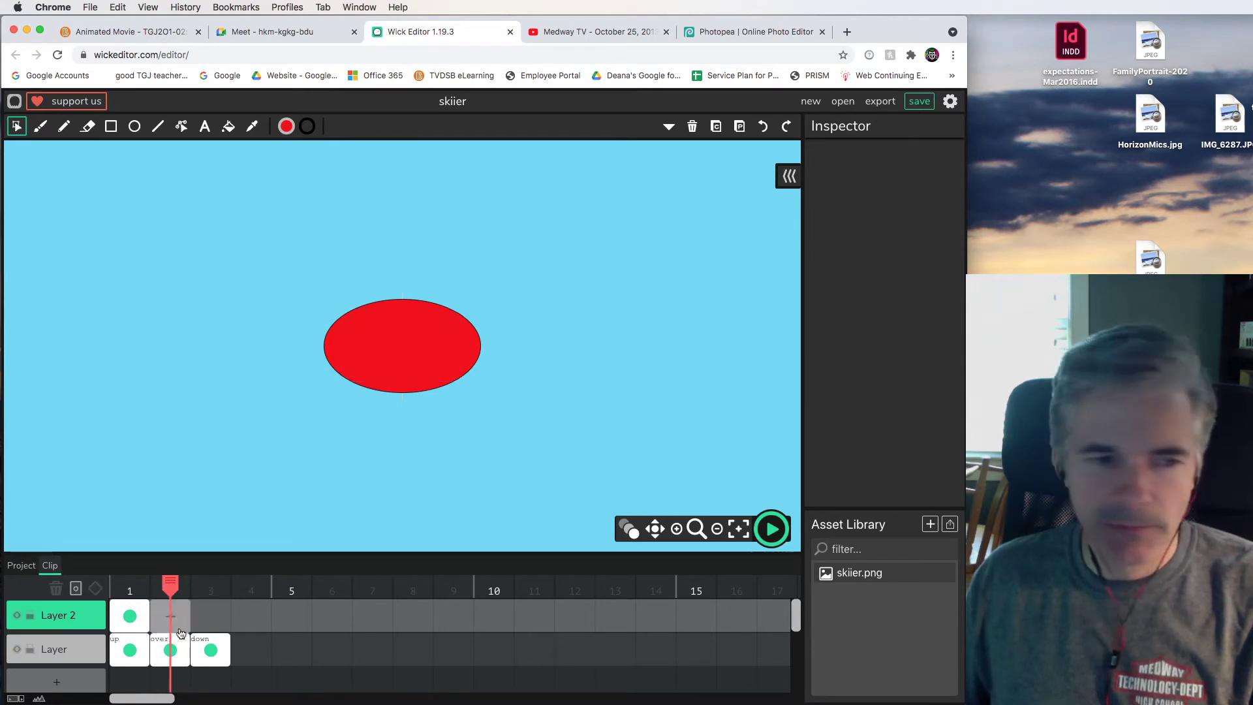
{"action": "left_click", "coordinate": [407, 369]}
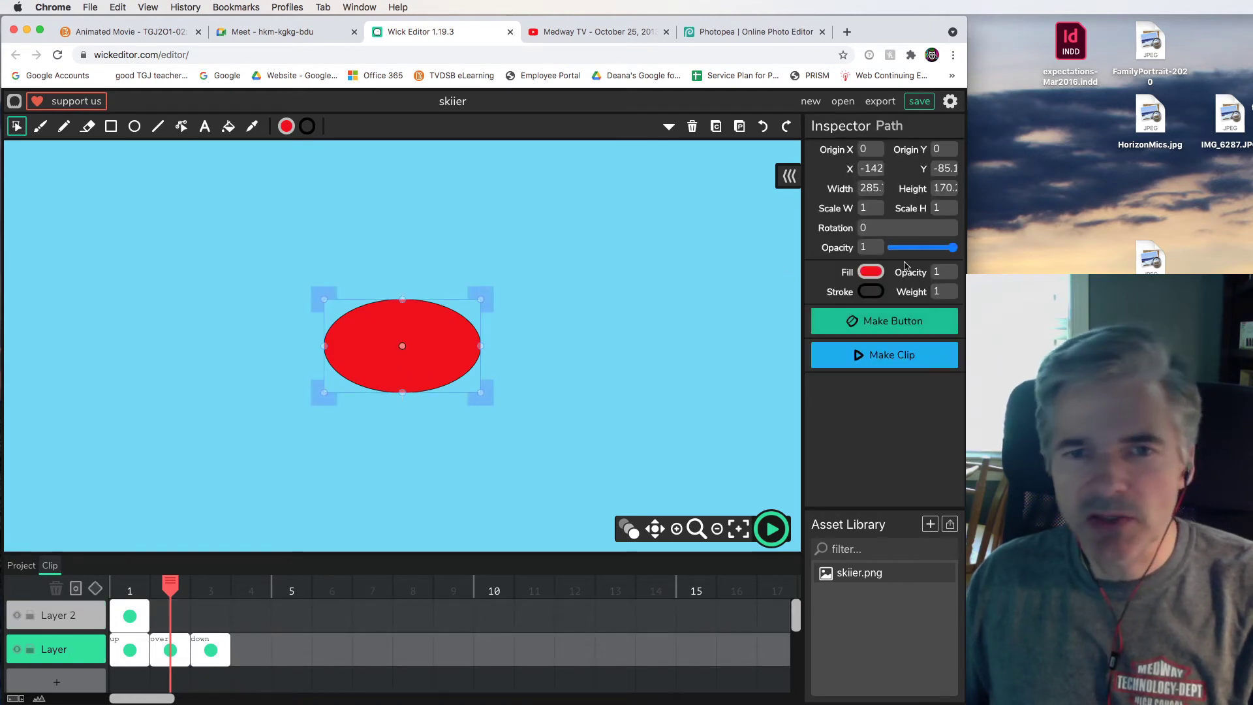
{"action": "left_click", "coordinate": [870, 273]}
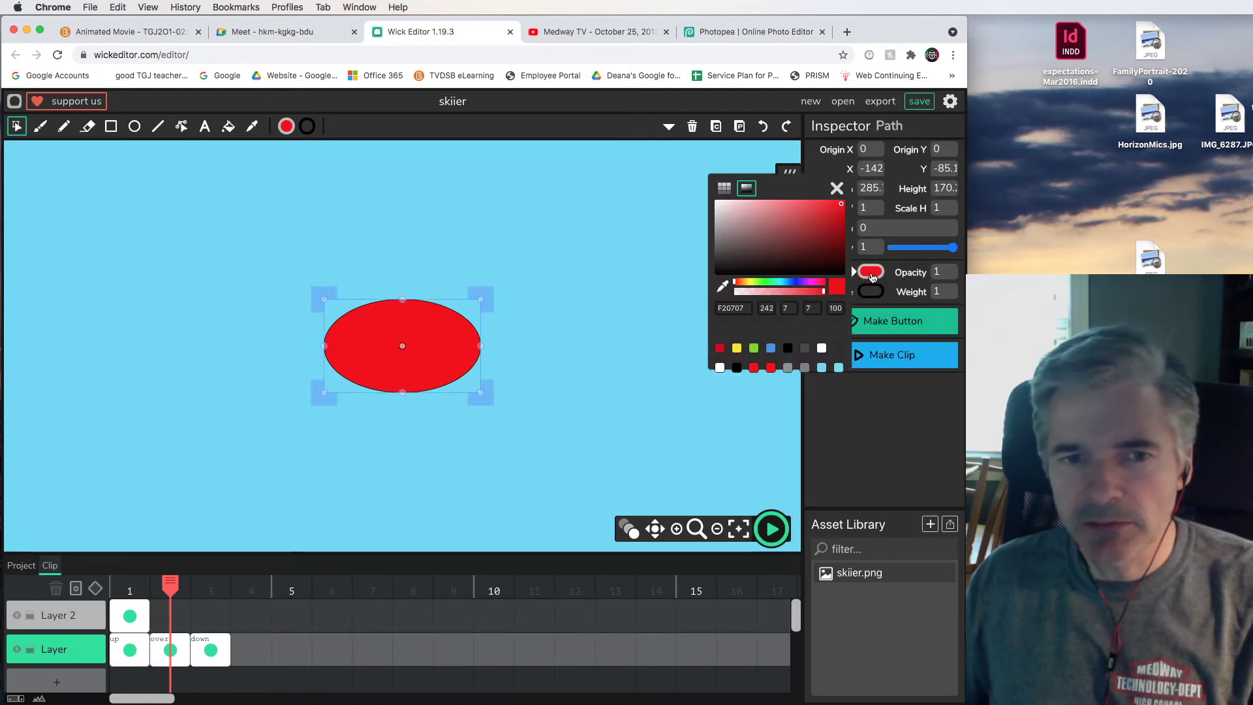
{"action": "left_click", "coordinate": [736, 349]}
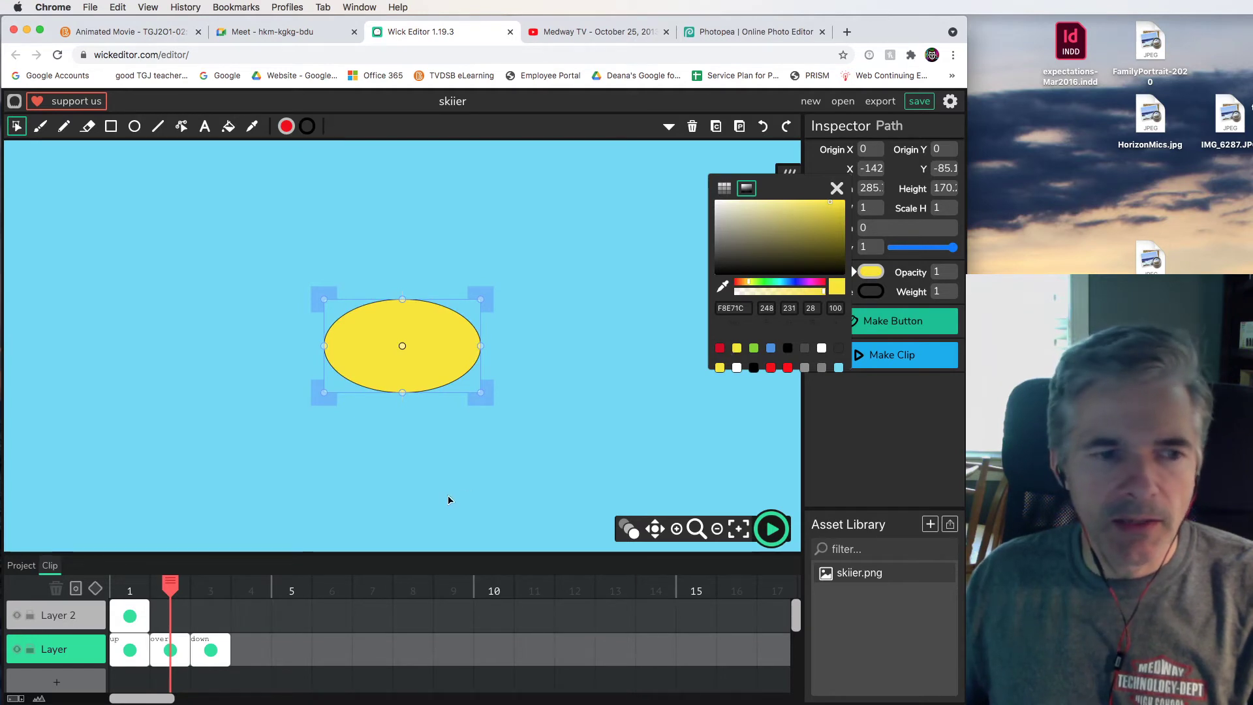
Step: Change the ellipse's fill to black in the button's down frame
{"action": "left_click", "coordinate": [209, 648]}
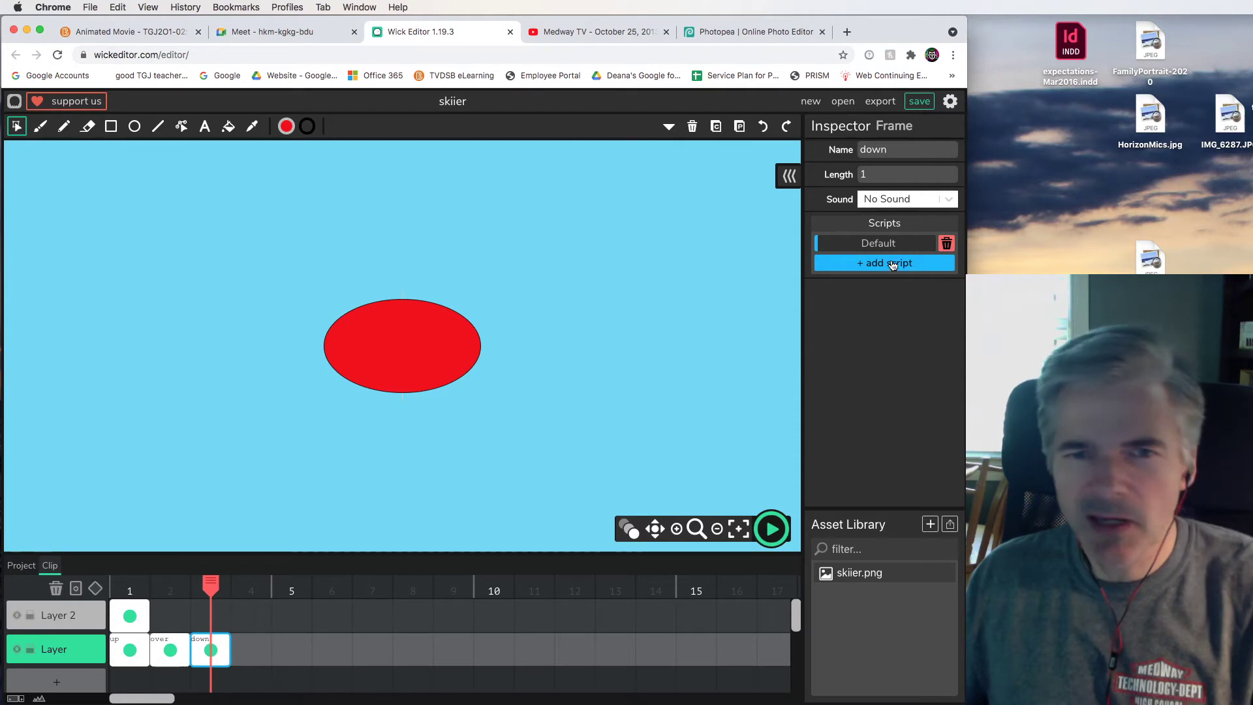
{"action": "left_click", "coordinate": [403, 390]}
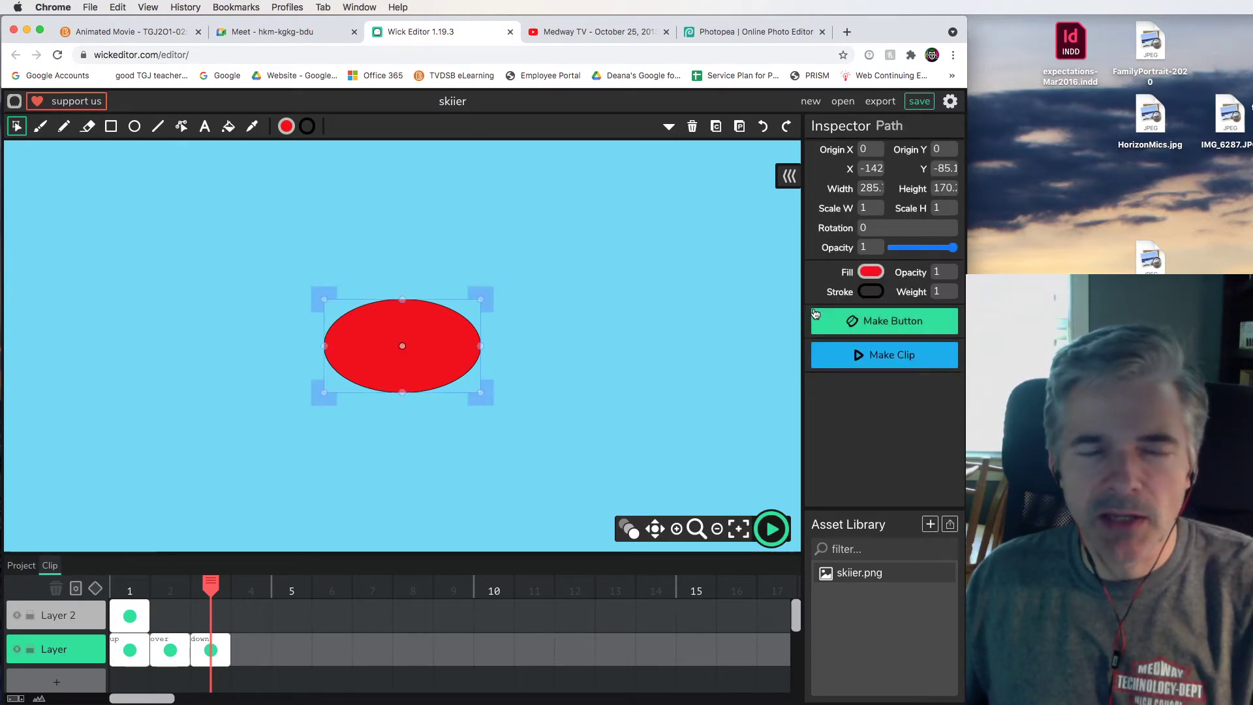
{"action": "left_click", "coordinate": [871, 273]}
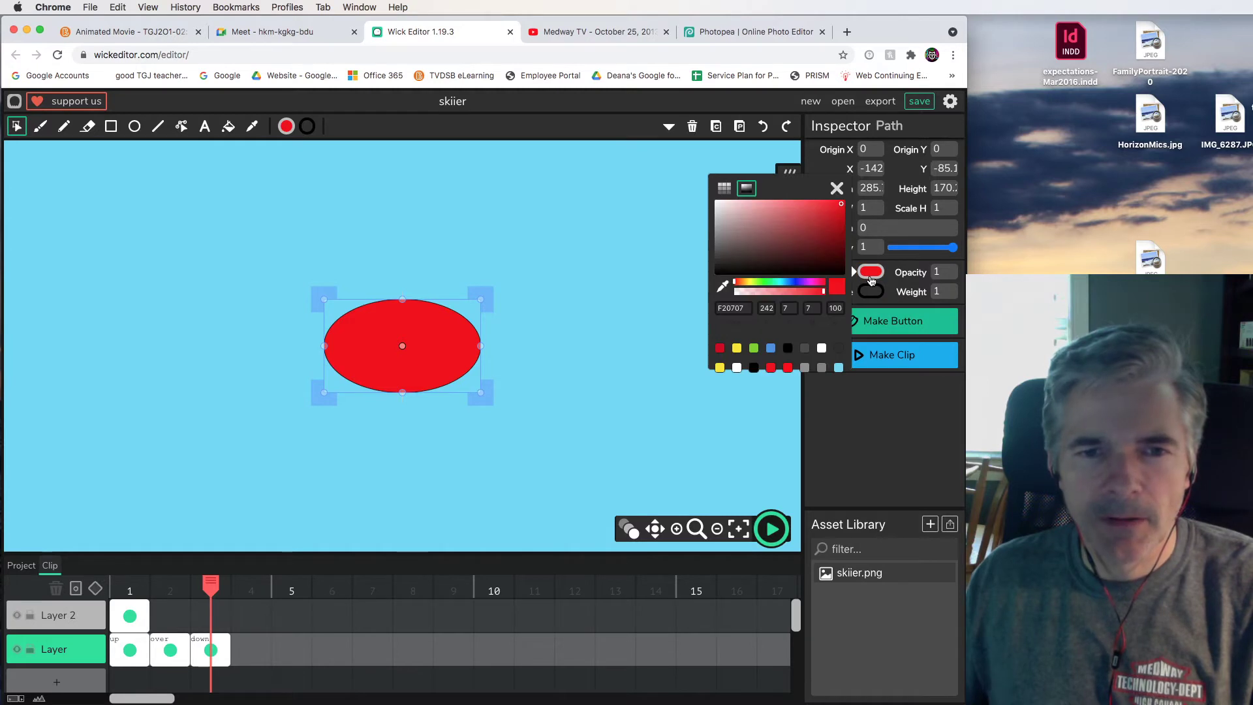
{"action": "left_click", "coordinate": [788, 348]}
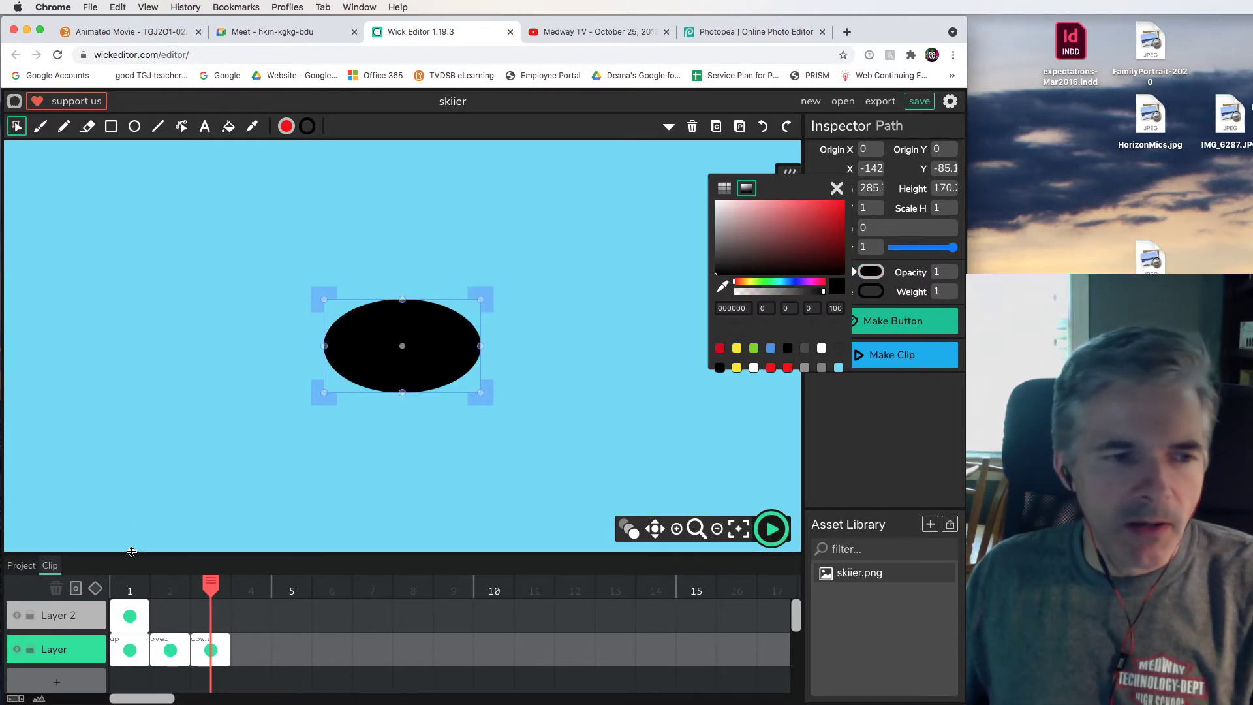
Step: Extend Layer 2's PLAY text frame to a length of 3 frames and check it at the over frame
{"action": "left_click", "coordinate": [130, 582]}
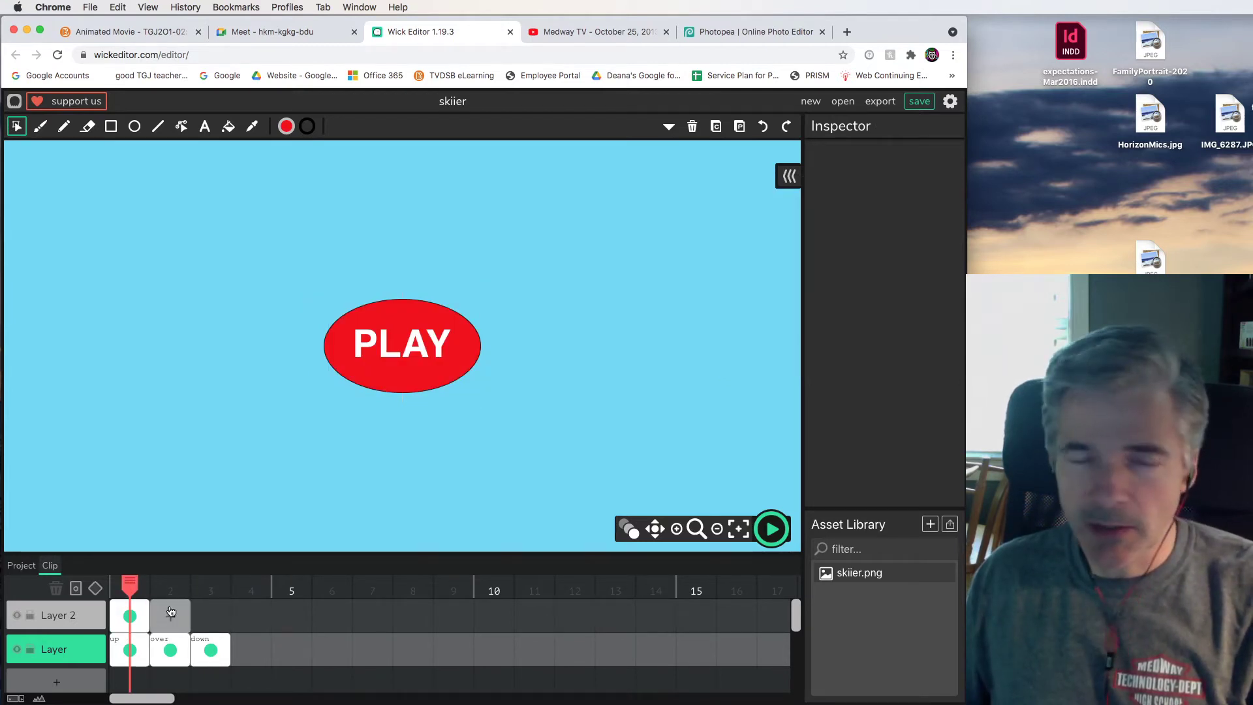
{"action": "left_click_drag", "start_coordinate": [144, 614], "coordinate": [229, 614]}
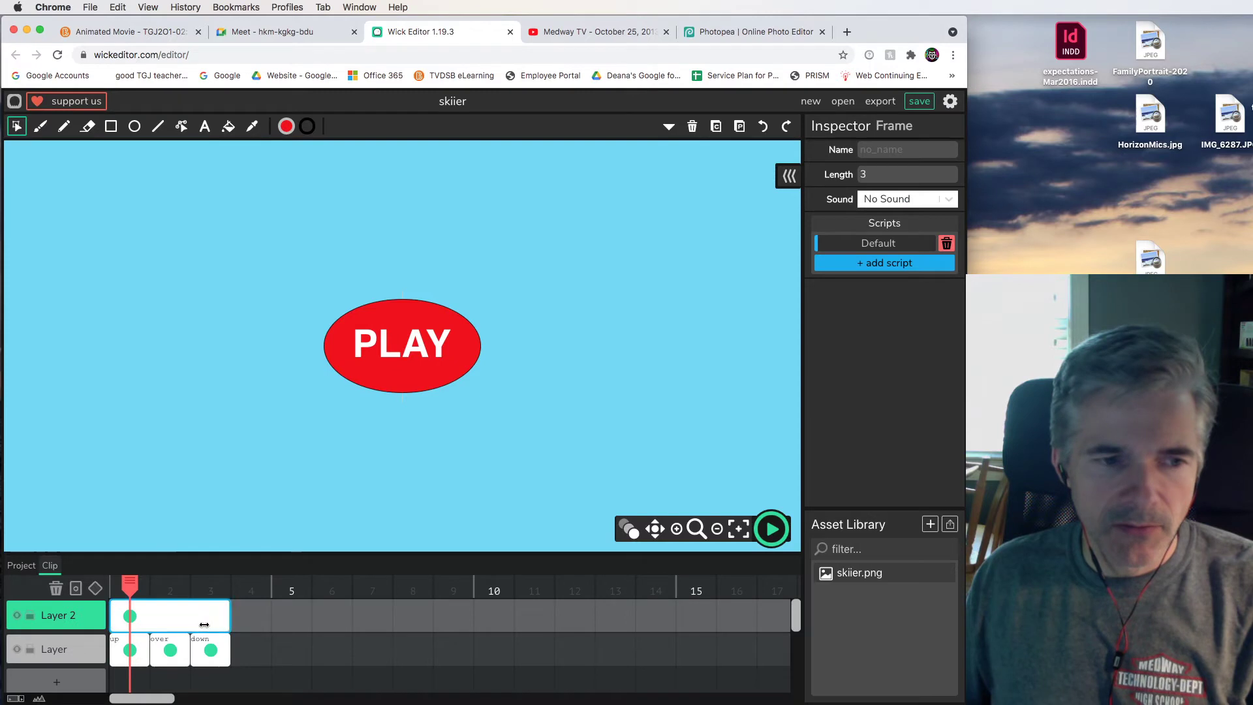
{"action": "left_click_drag", "start_coordinate": [130, 587], "coordinate": [182, 599]}
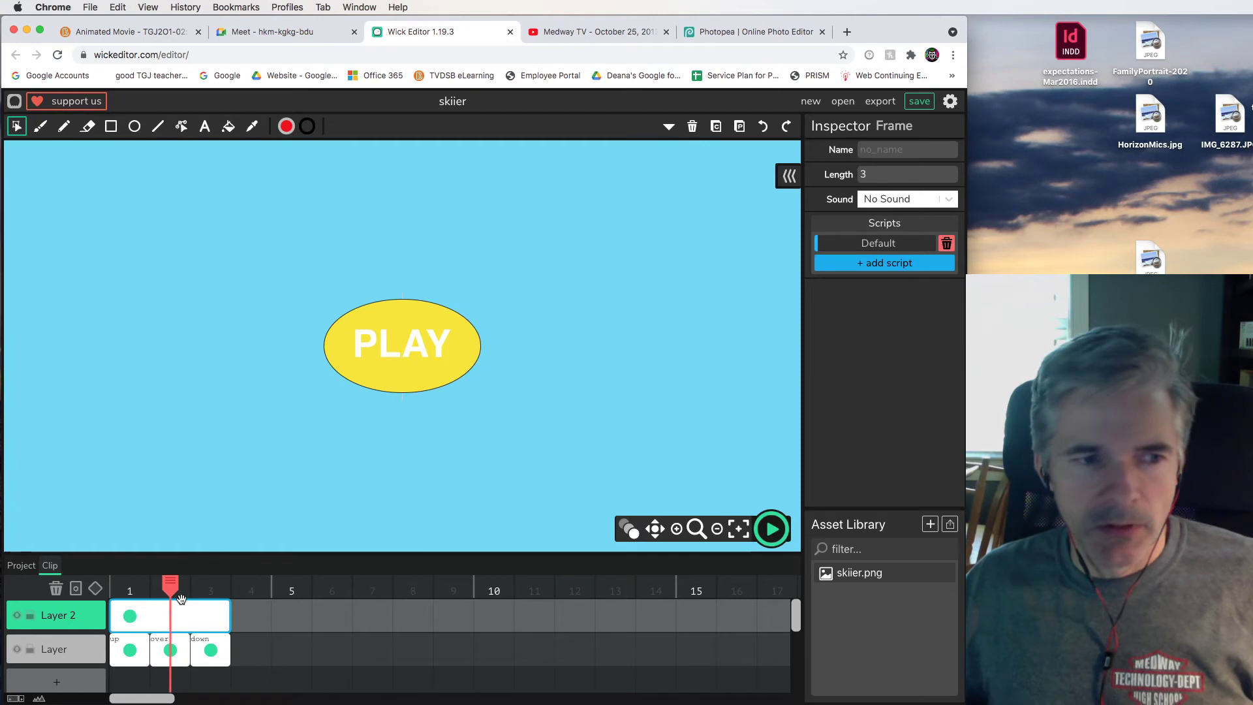
Step: Return from the button to the main project timeline and widen the browser window
{"action": "left_click", "coordinate": [19, 565]}
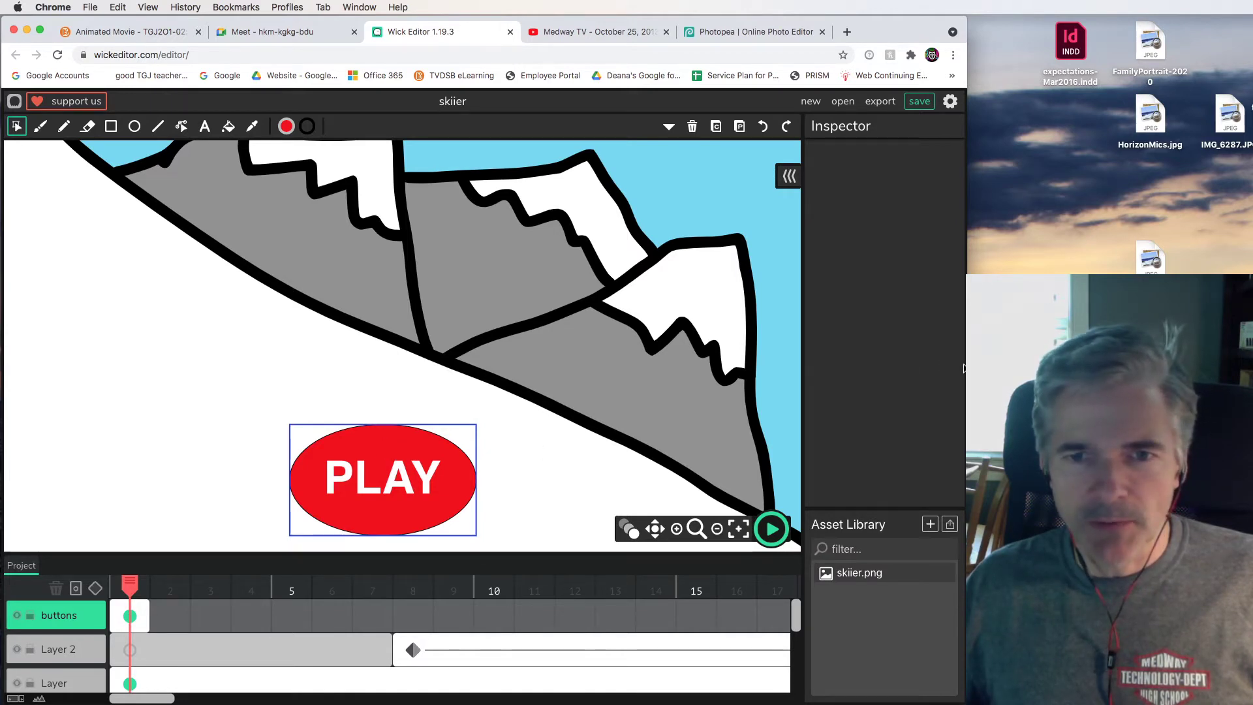
{"action": "left_click_drag", "start_coordinate": [963, 366], "coordinate": [969, 366]}
{"action": "left_click_drag", "start_coordinate": [1034, 455], "coordinate": [1081, 455]}
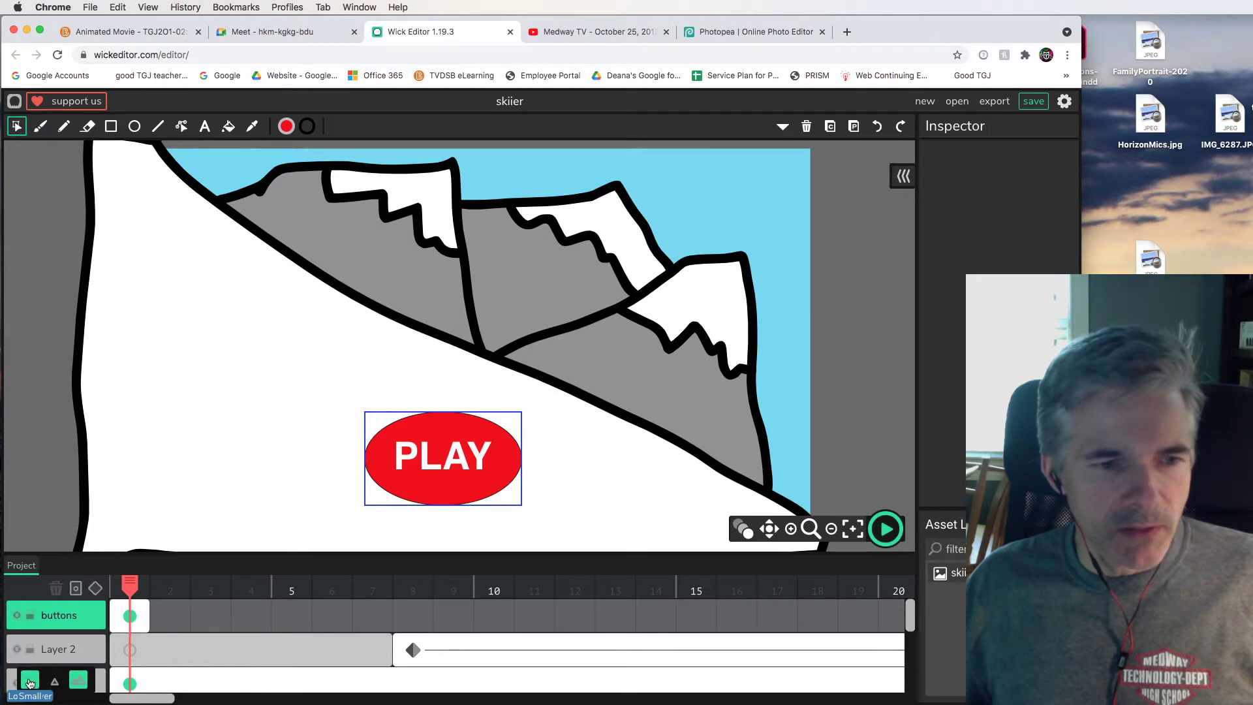
Step: Shrink the timeline's frame display, preview the skier animation and stop the playback
{"action": "left_click", "coordinate": [30, 683]}
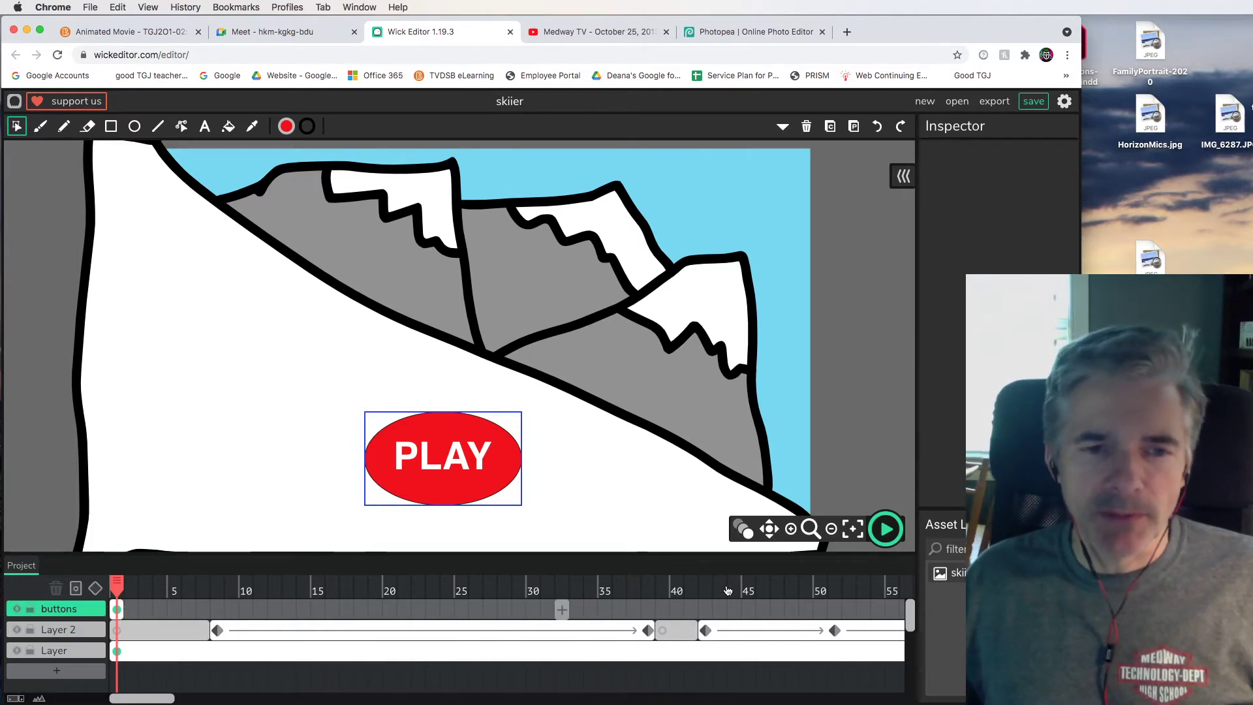
{"action": "left_click", "coordinate": [894, 532]}
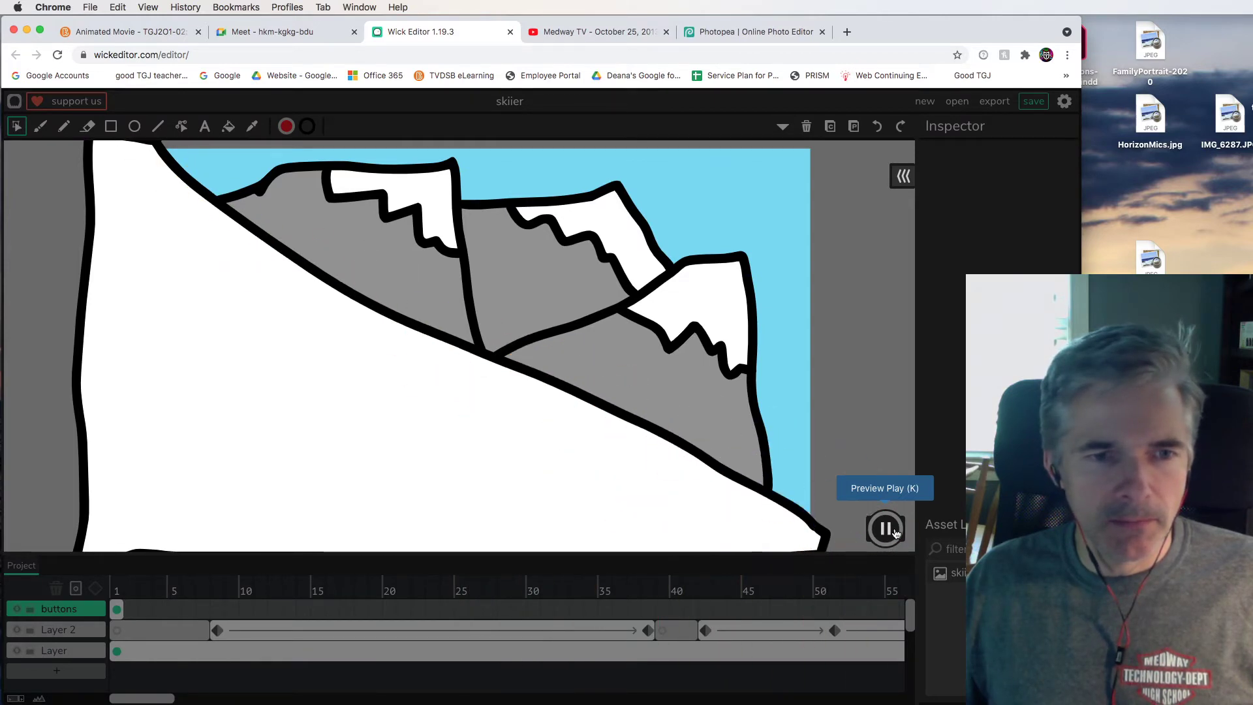
{"action": "left_click", "coordinate": [886, 528]}
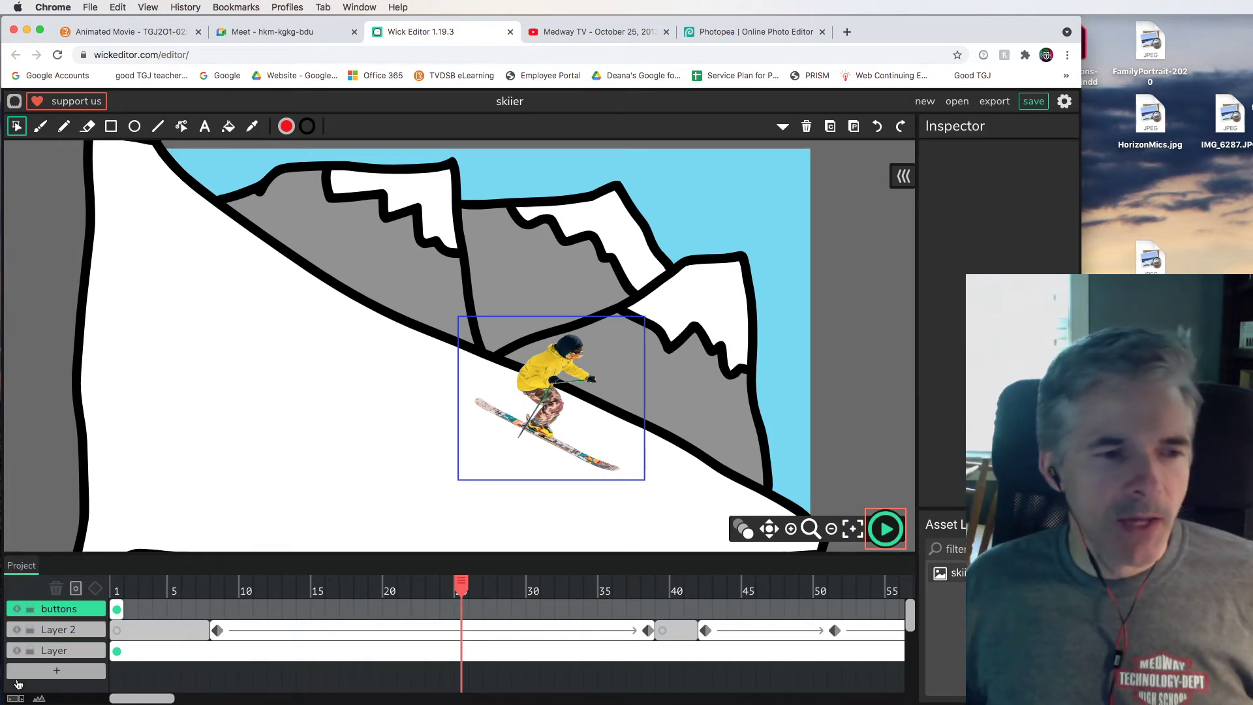
Step: Add a new layer named scripts and insert a frame at its frame 1
{"action": "left_click", "coordinate": [55, 672]}
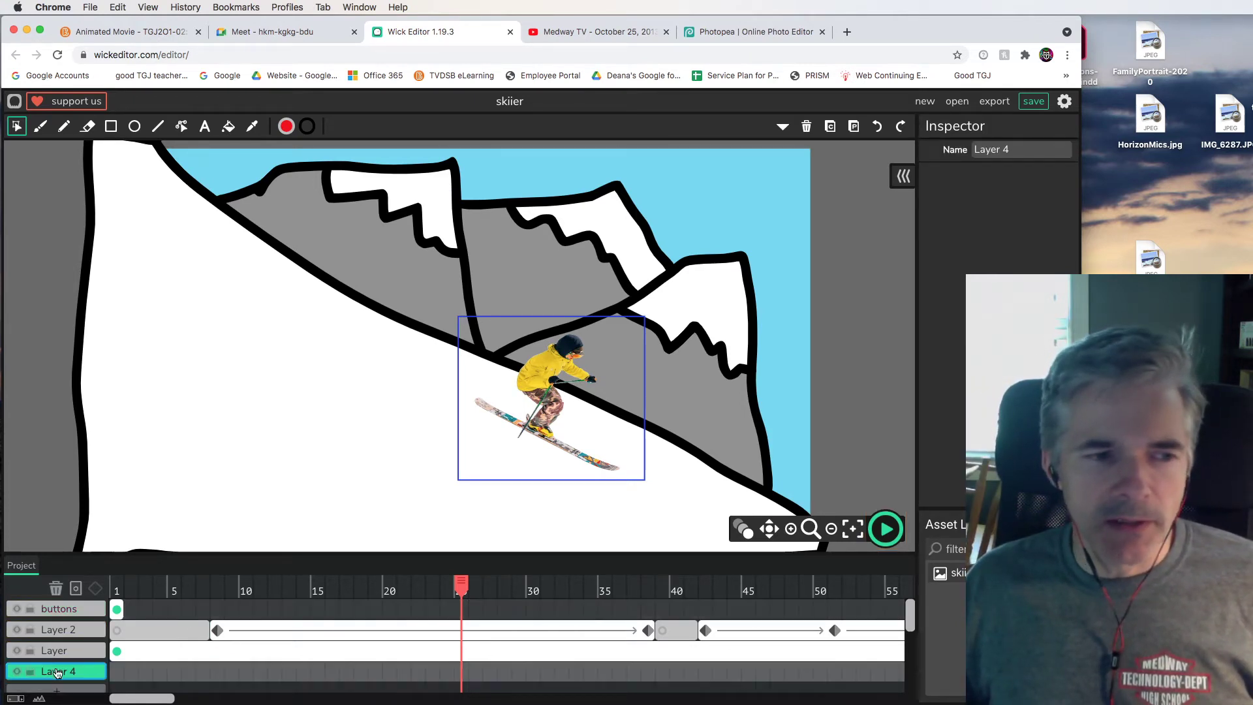
{"action": "left_click", "coordinate": [1014, 149]}
{"action": "type", "text": "scrip"}
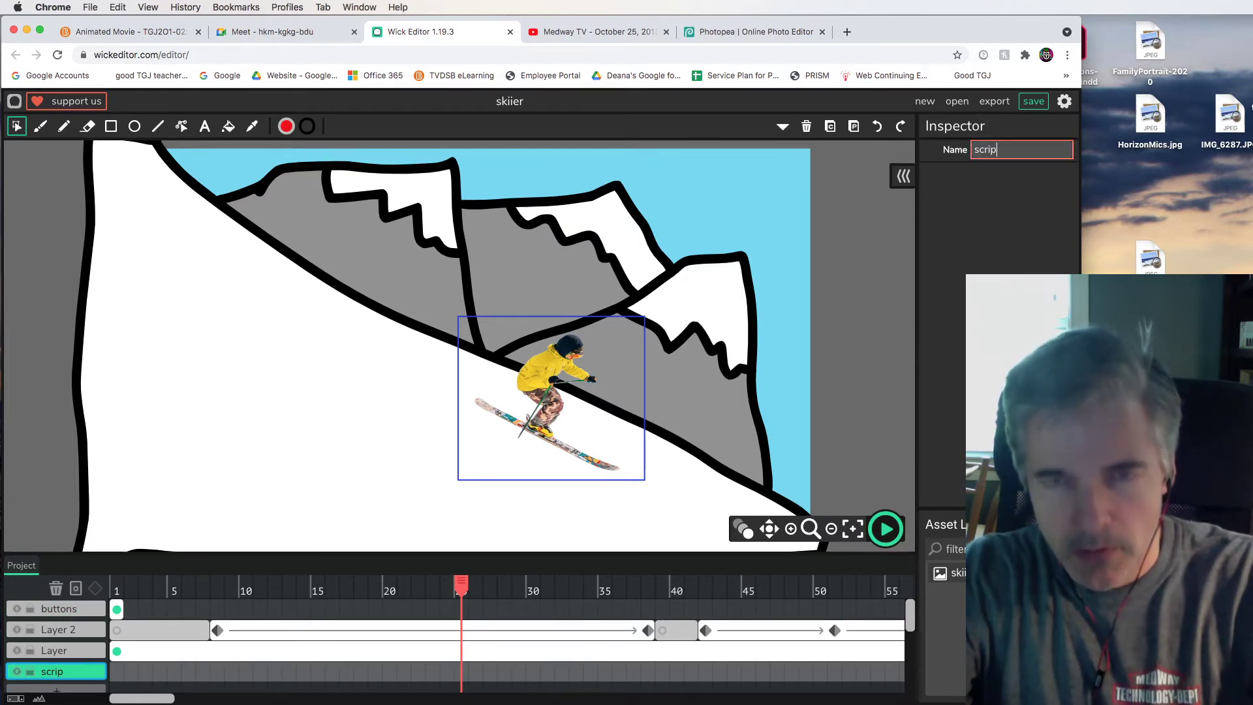
{"action": "type", "text": "ts"}
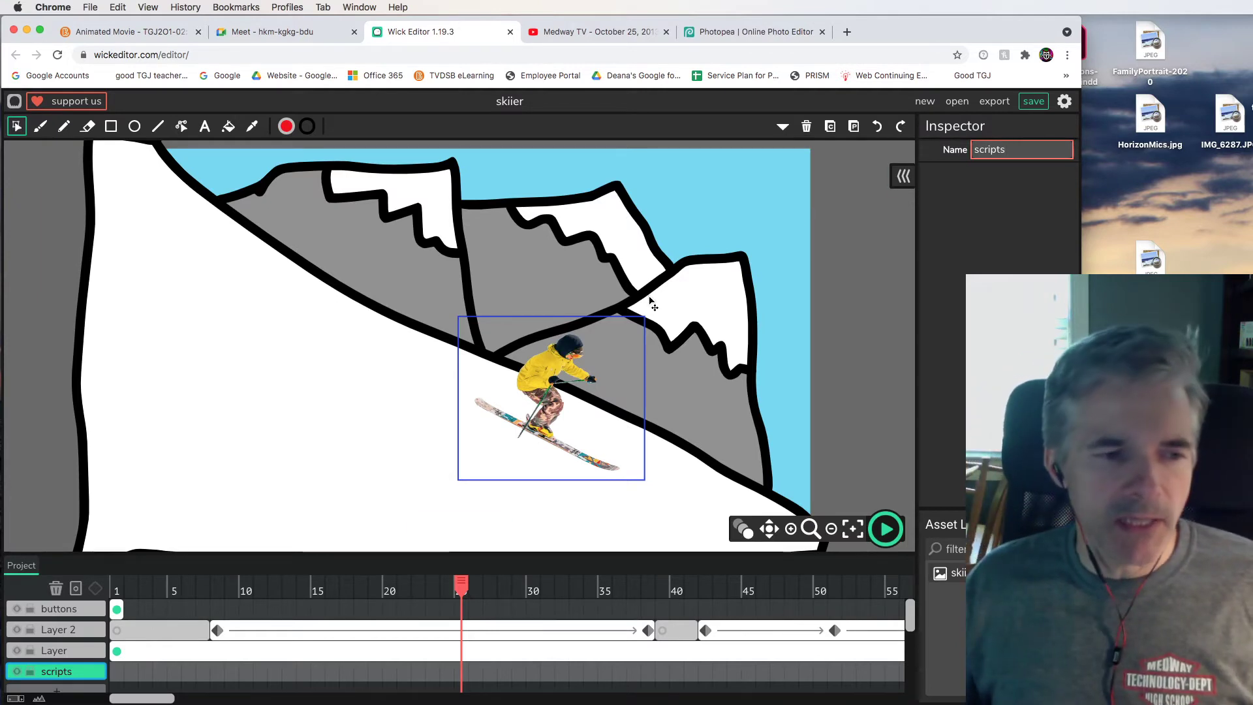
{"action": "left_click", "coordinate": [119, 671]}
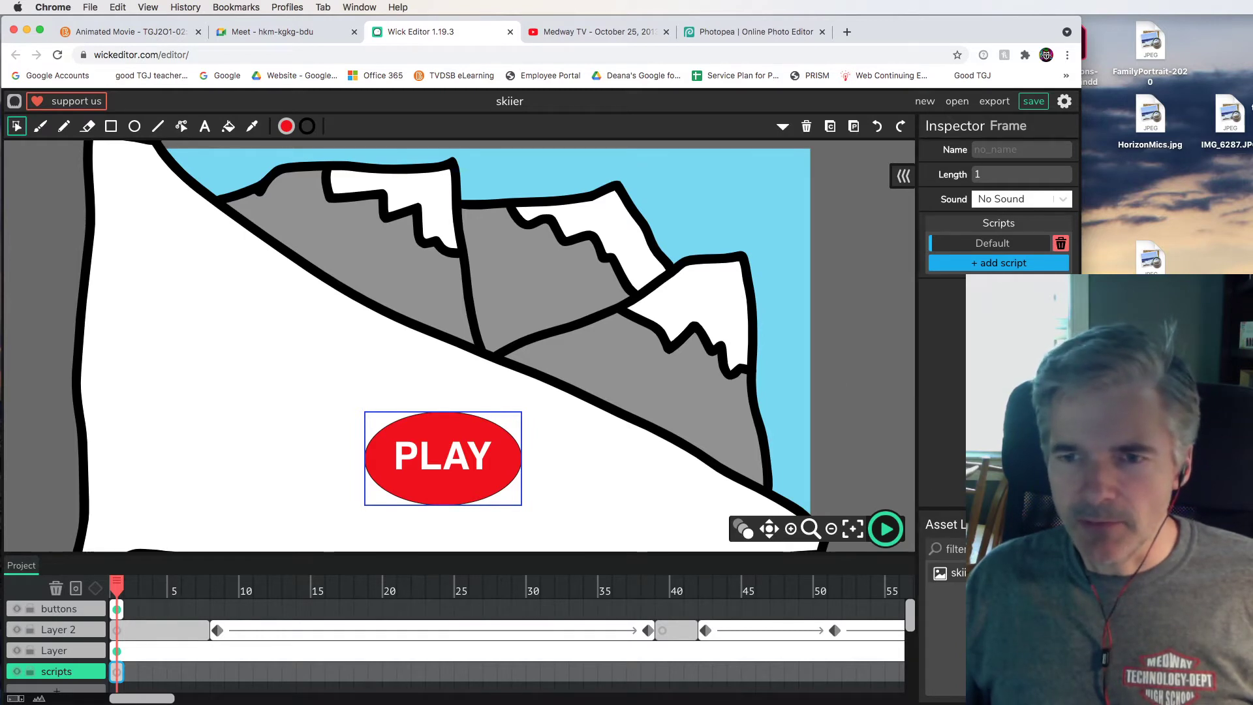
{"action": "key", "text": "super+Tab"}
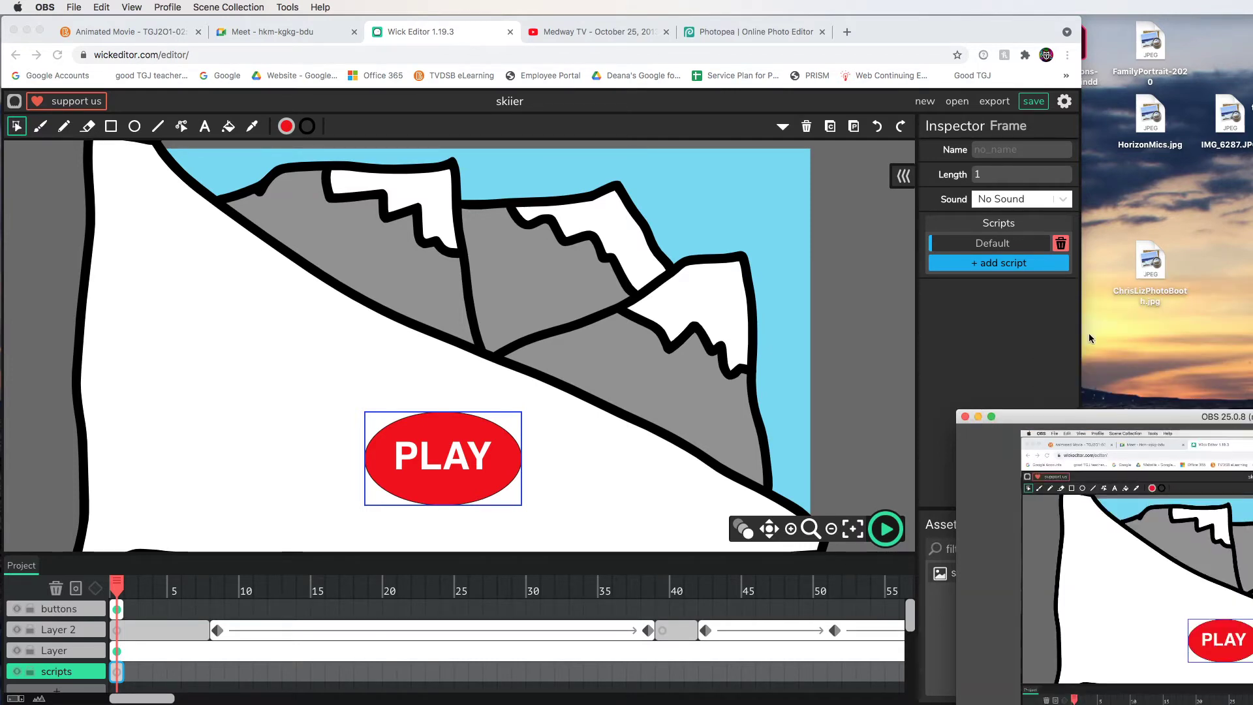
Step: Add a stop command to the Default script of the scripts layer's frame 1
{"action": "left_click_drag", "start_coordinate": [1074, 416], "coordinate": [1252, 427]}
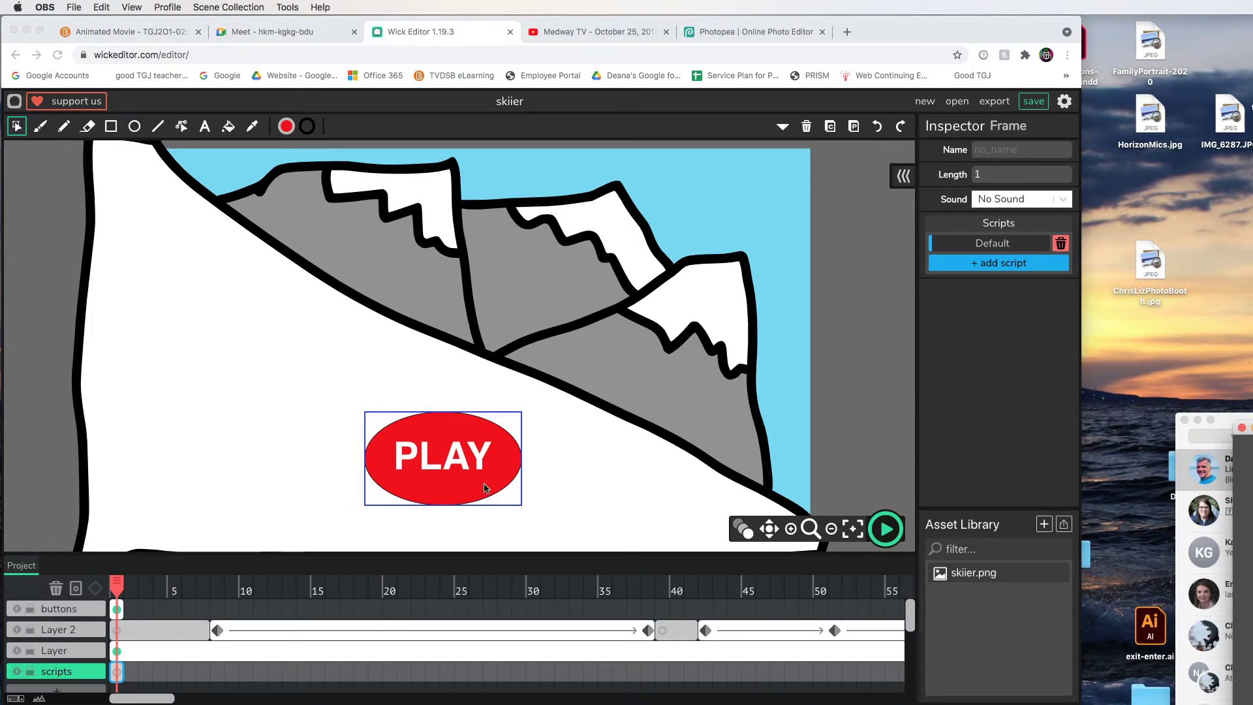
{"action": "left_click", "coordinate": [115, 676]}
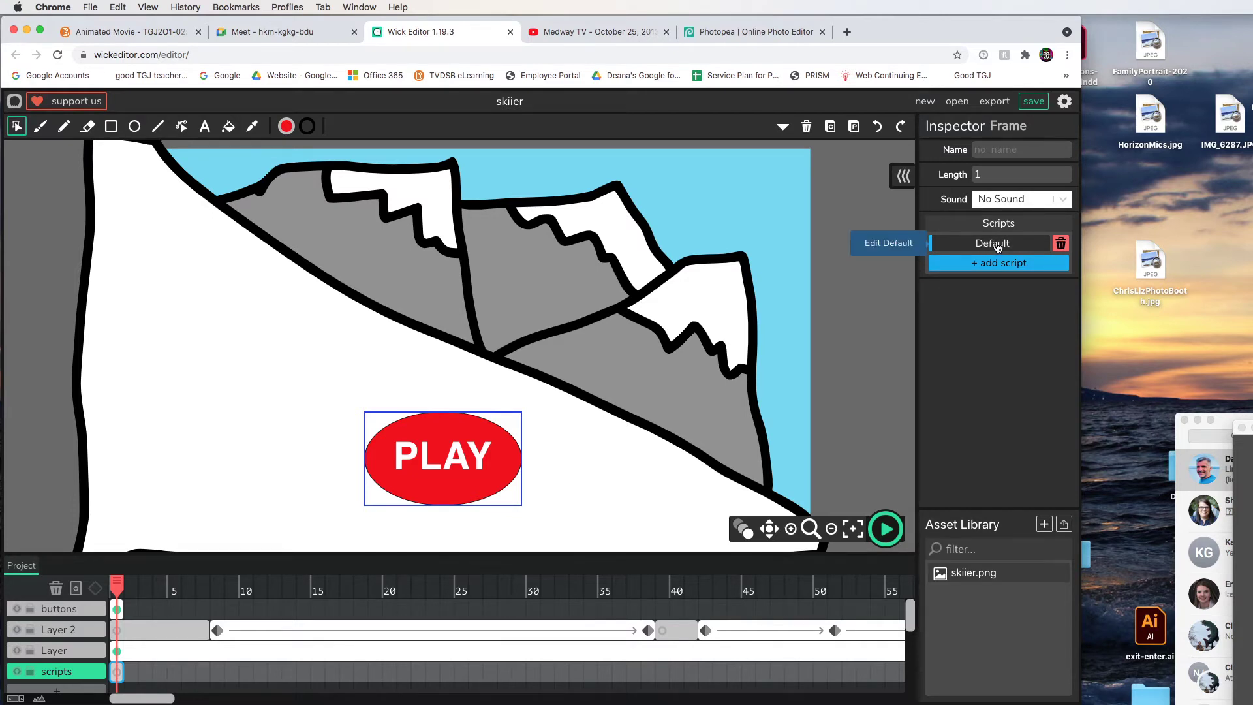
{"action": "left_click", "coordinate": [997, 247]}
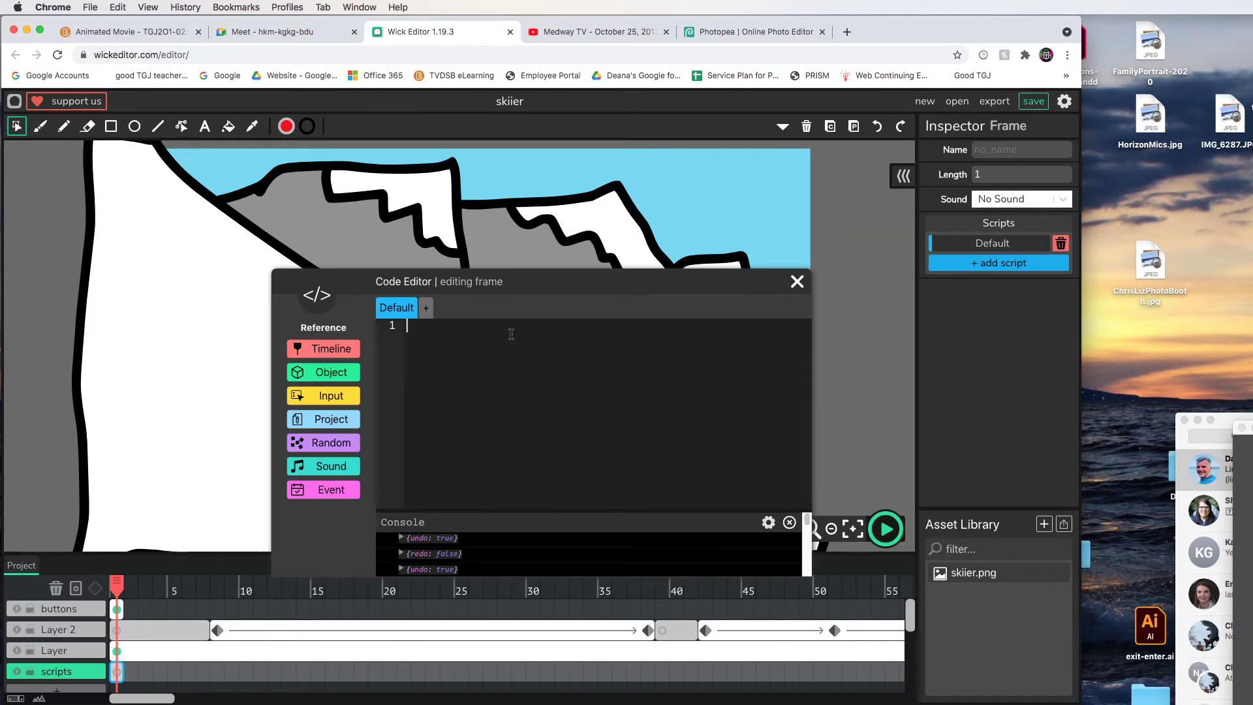
{"action": "left_click", "coordinate": [331, 350]}
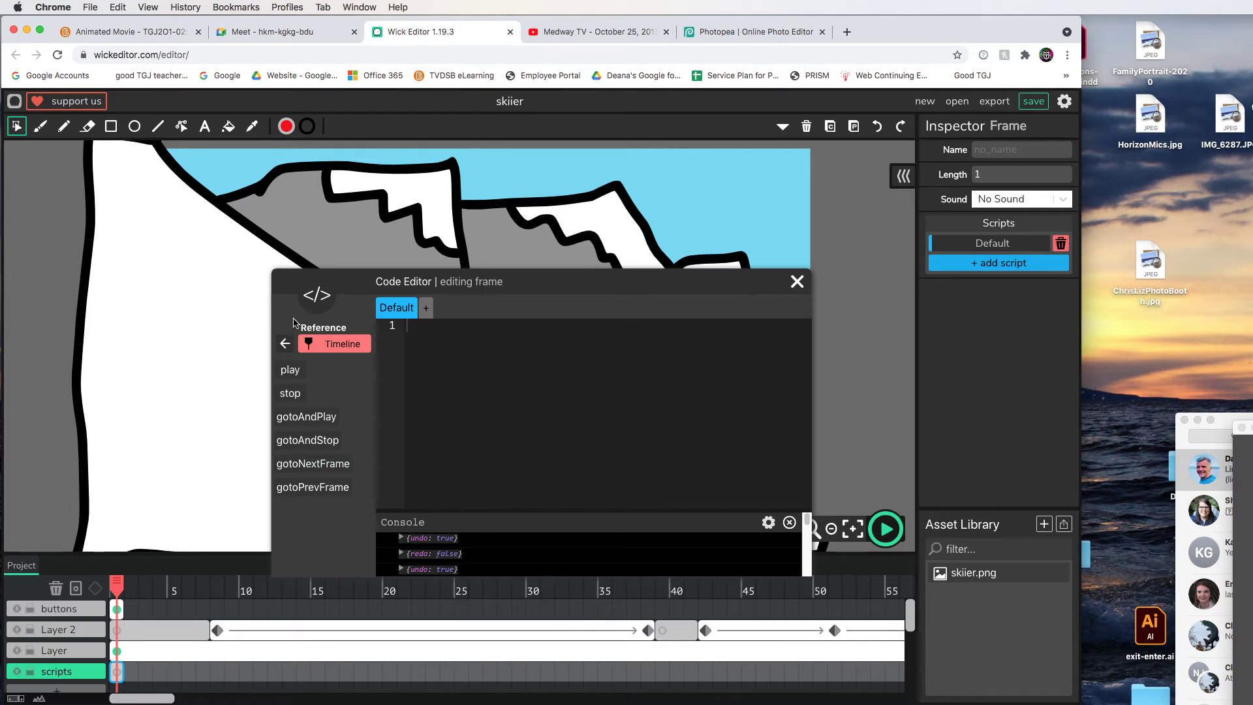
{"action": "left_click", "coordinate": [291, 394]}
{"action": "left_click", "coordinate": [798, 282]}
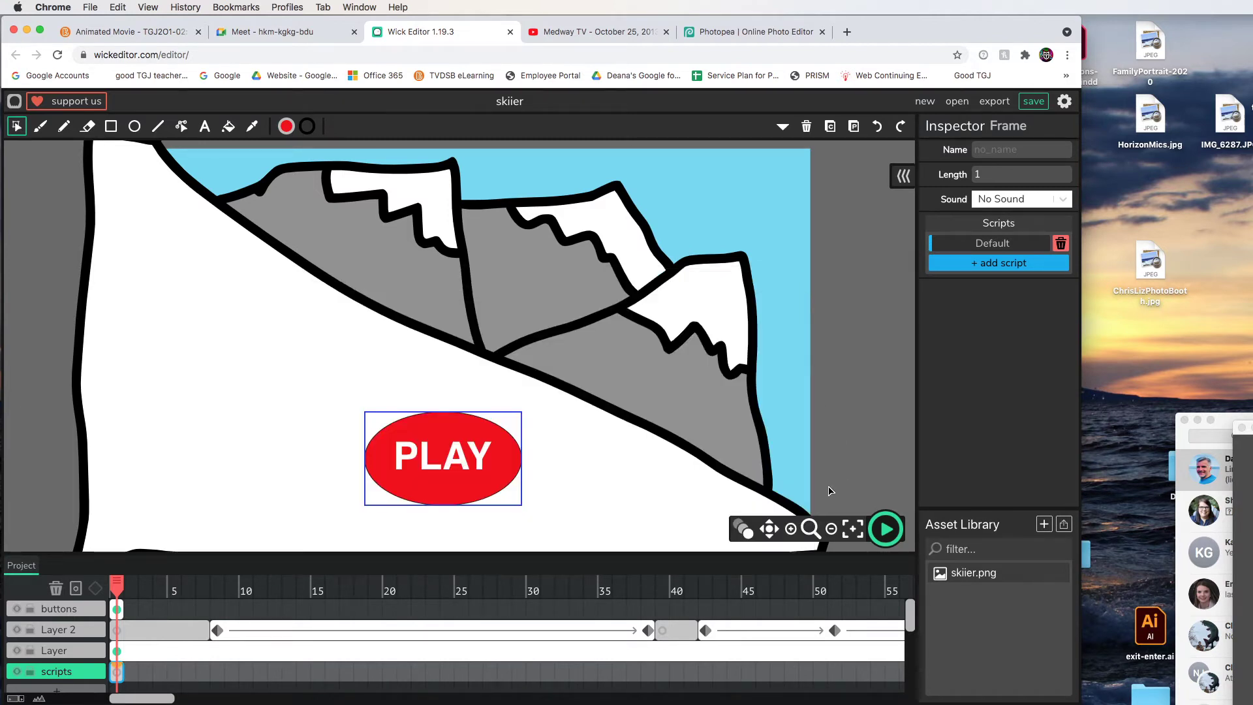
Step: Zoom out and preview the project, test the PLAY button's over and down states, and stop the preview
{"action": "left_click", "coordinate": [830, 529]}
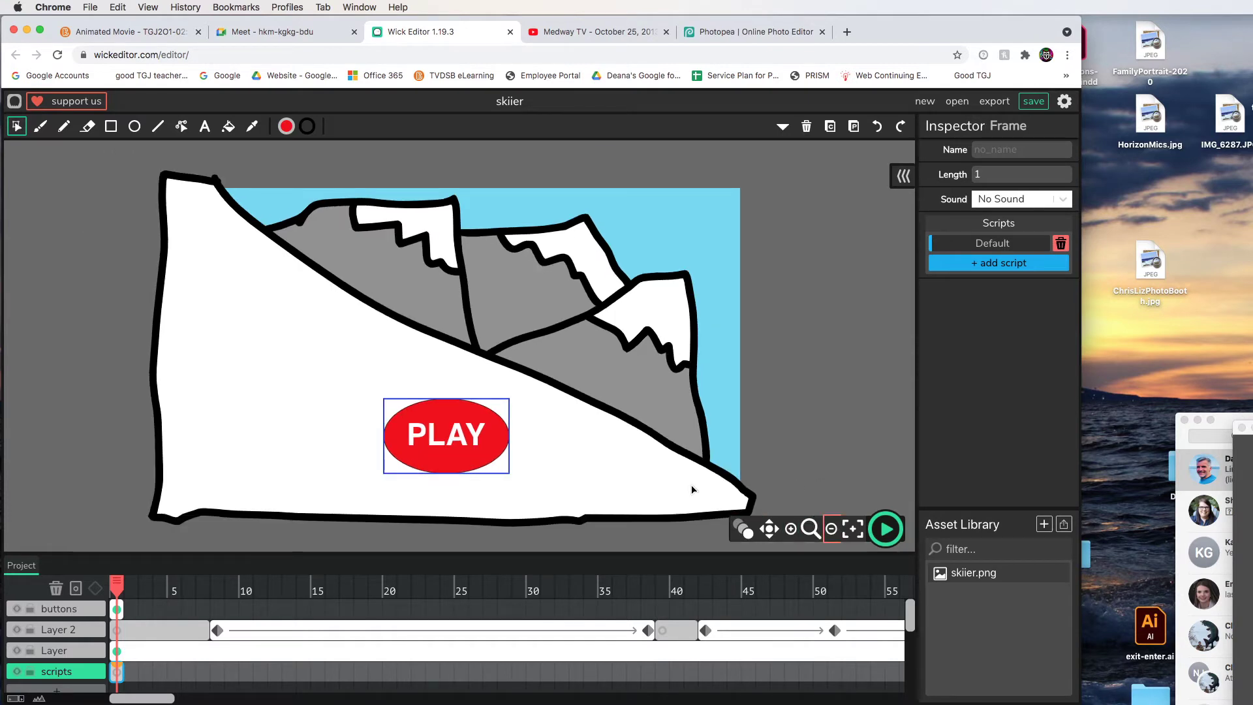
{"action": "left_click", "coordinate": [887, 531]}
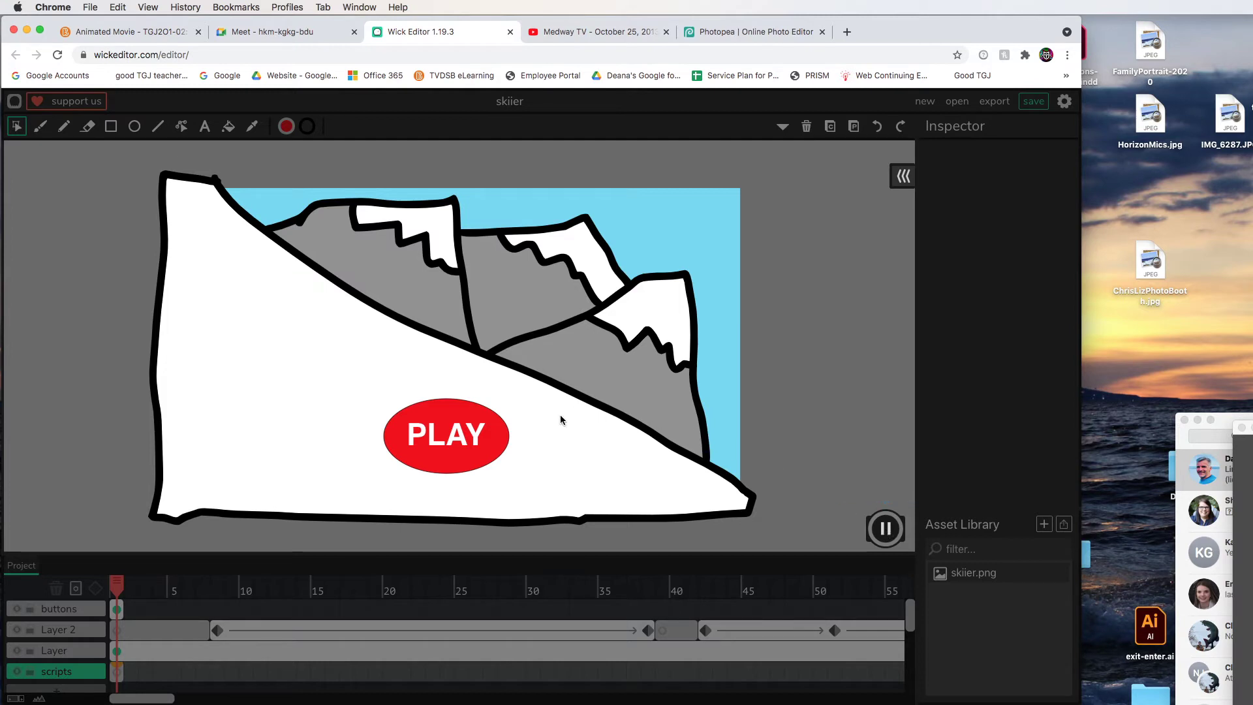
{"action": "left_click", "coordinate": [498, 442]}
{"action": "left_click", "coordinate": [497, 442]}
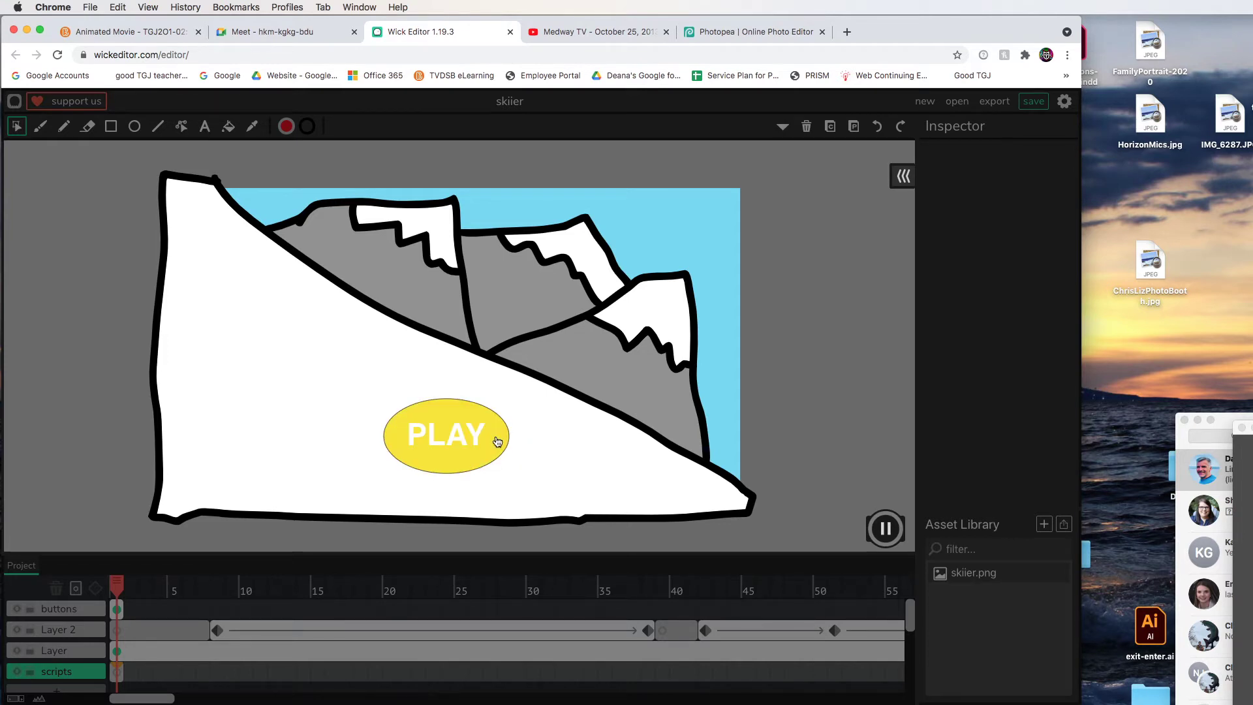
{"action": "left_click", "coordinate": [497, 442]}
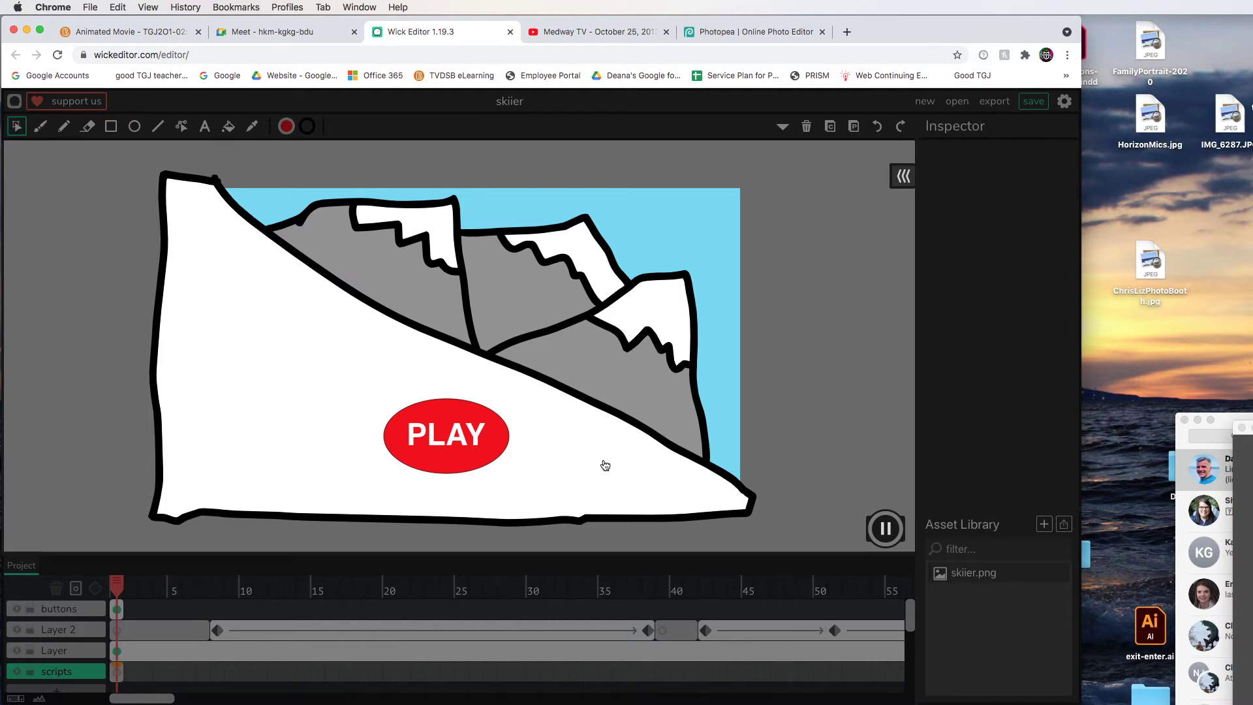
{"action": "left_click", "coordinate": [885, 529]}
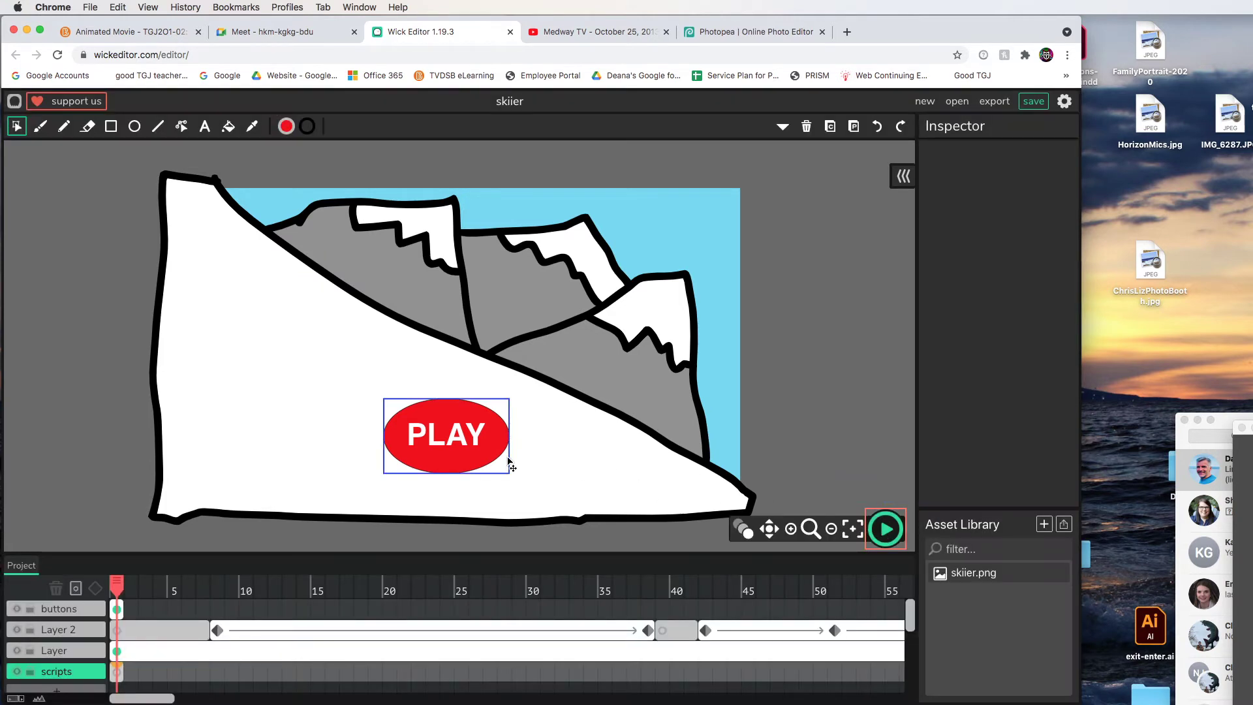
Step: Add a gotoAndPlay command to the PLAY button's Mouseclick script
{"action": "left_click", "coordinate": [450, 462]}
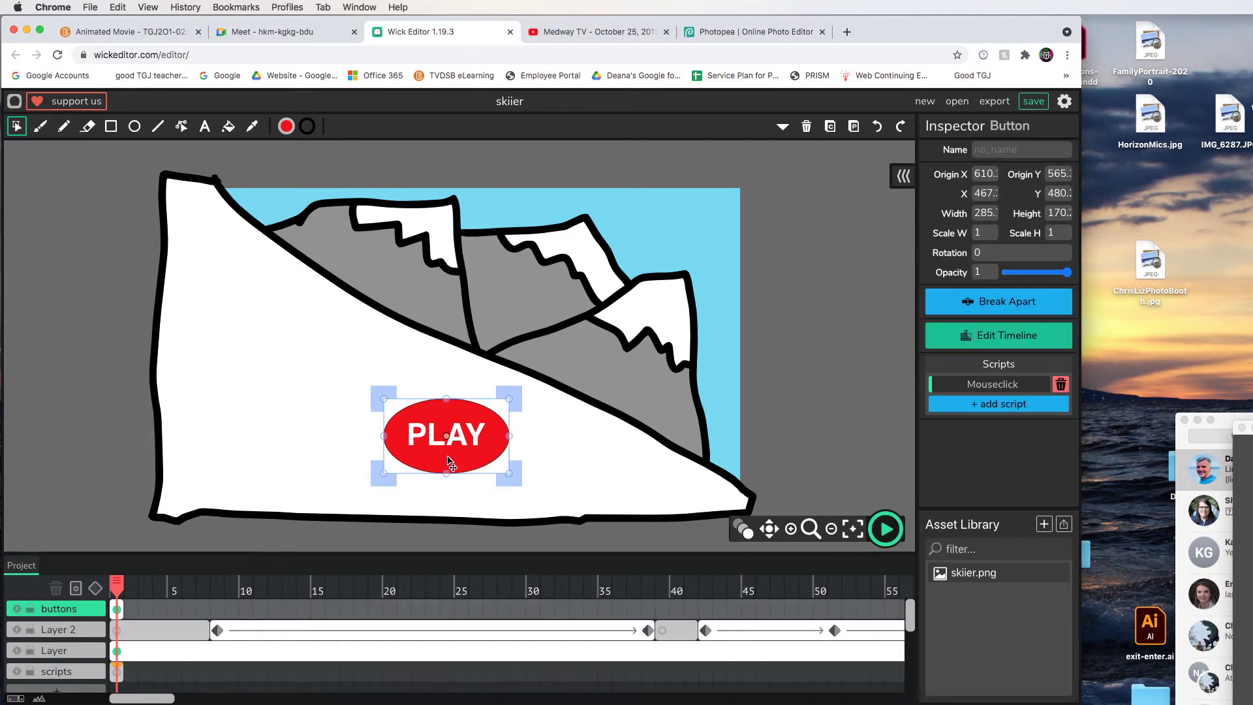
{"action": "left_click", "coordinate": [993, 386]}
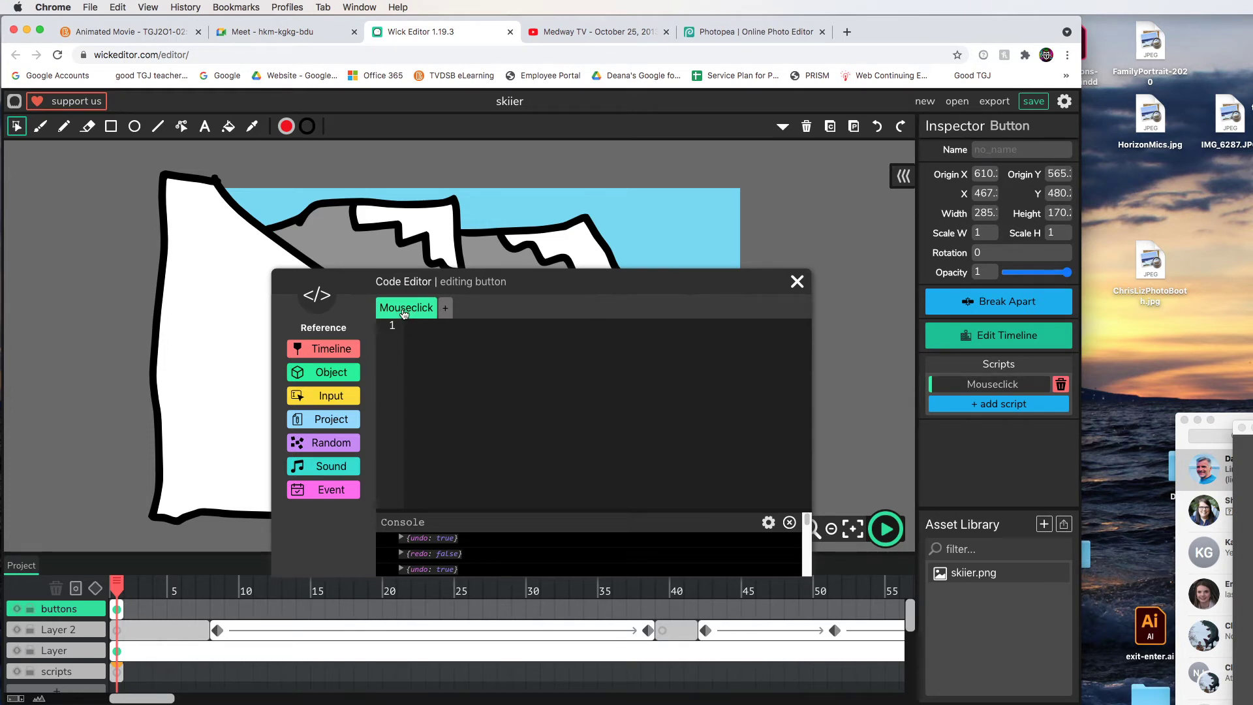
{"action": "left_click", "coordinate": [325, 351]}
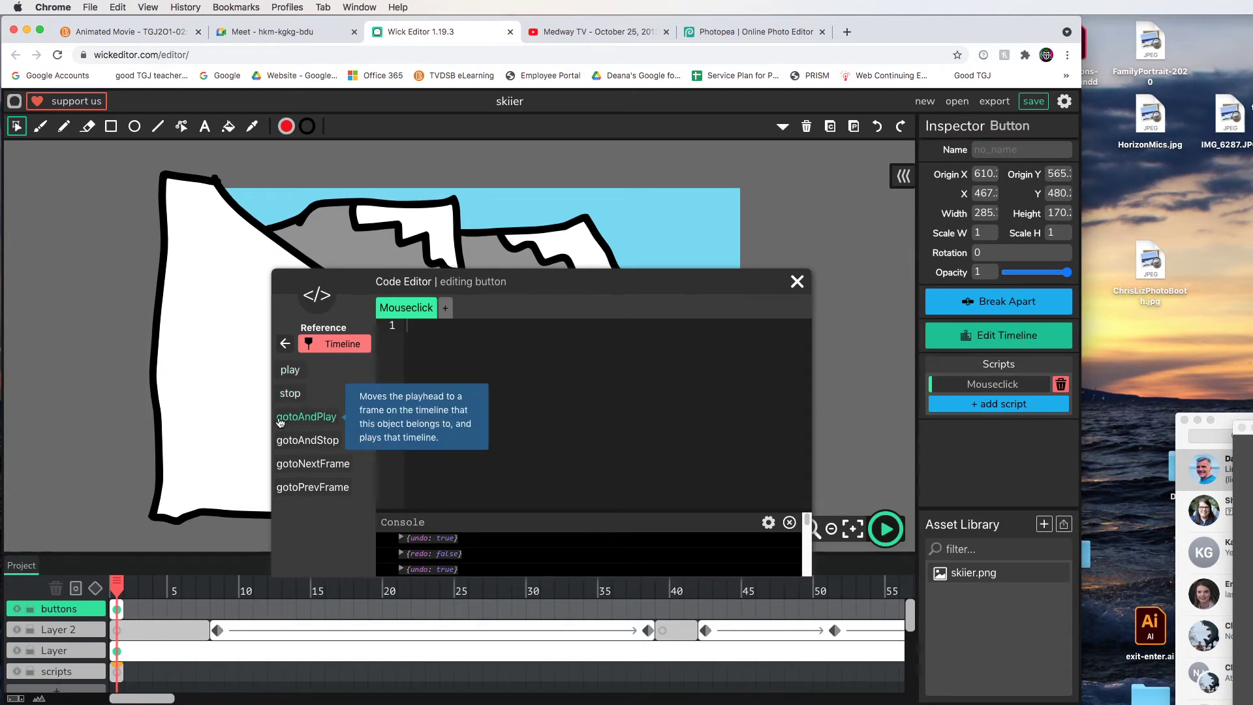
{"action": "left_click", "coordinate": [310, 422]}
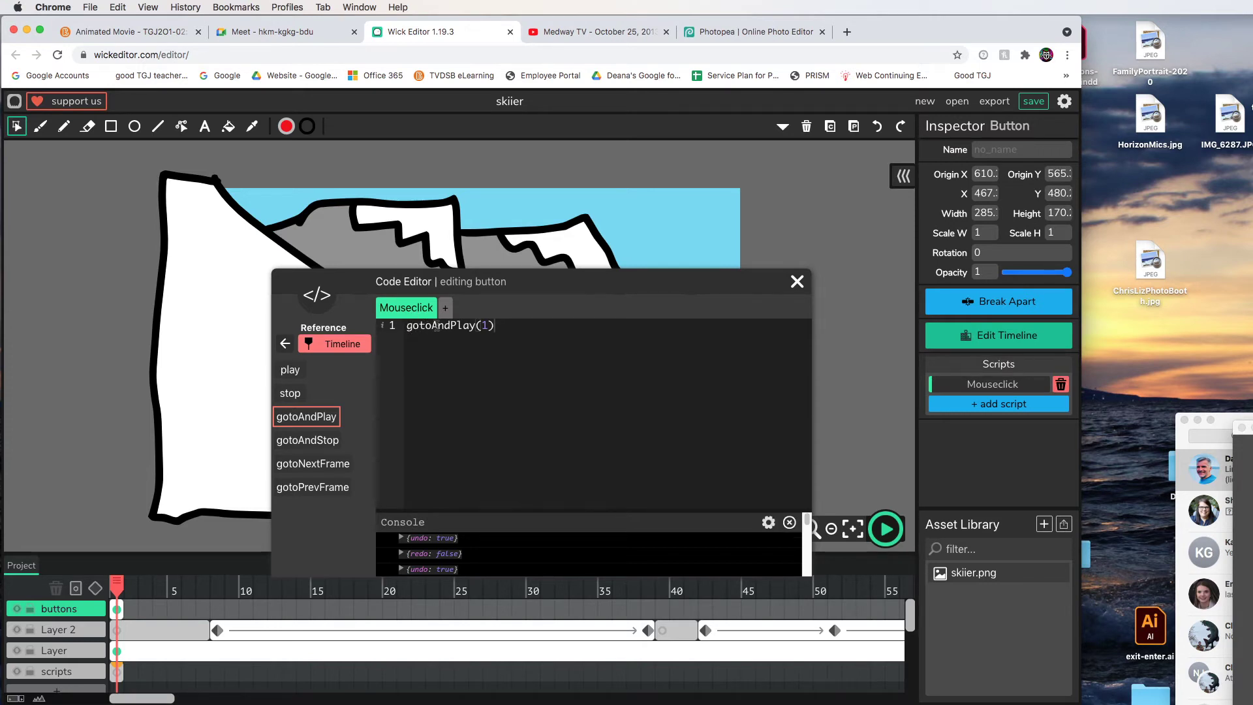
{"action": "double_click", "coordinate": [487, 325]}
{"action": "left_click", "coordinate": [797, 281]}
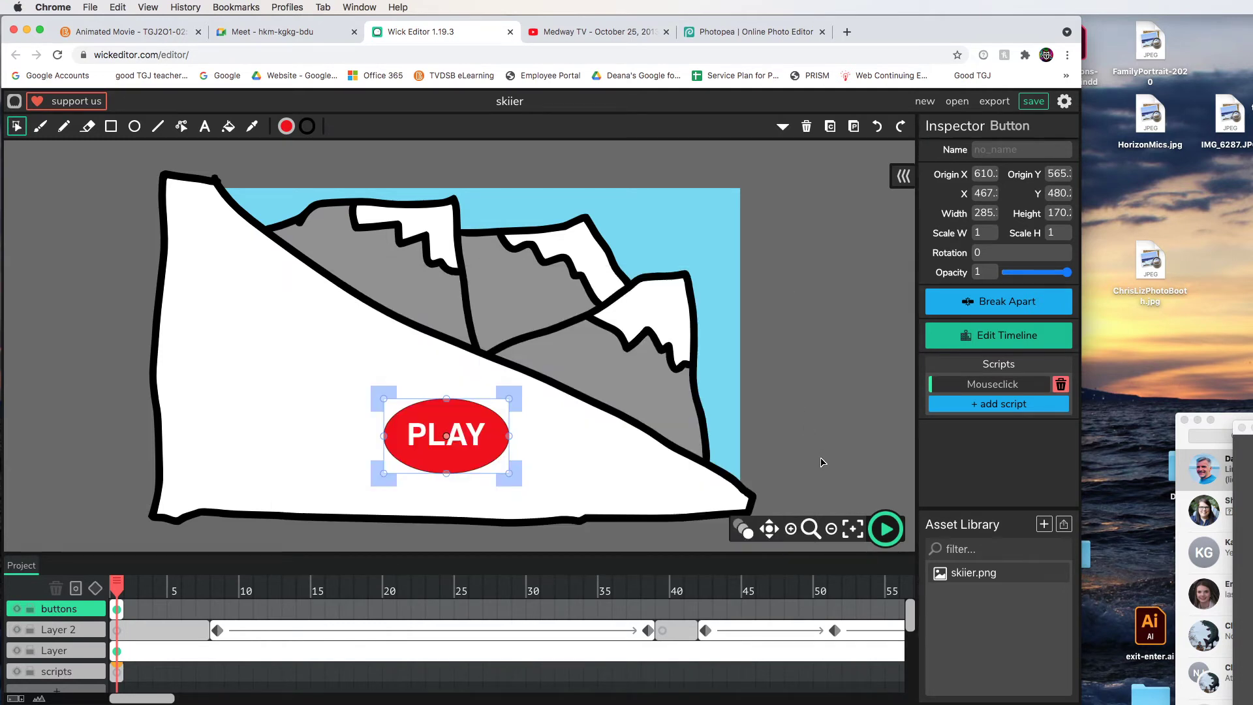
Step: Preview the project, trigger the PLAY button to test its script, and stop the preview
{"action": "left_click", "coordinate": [885, 529]}
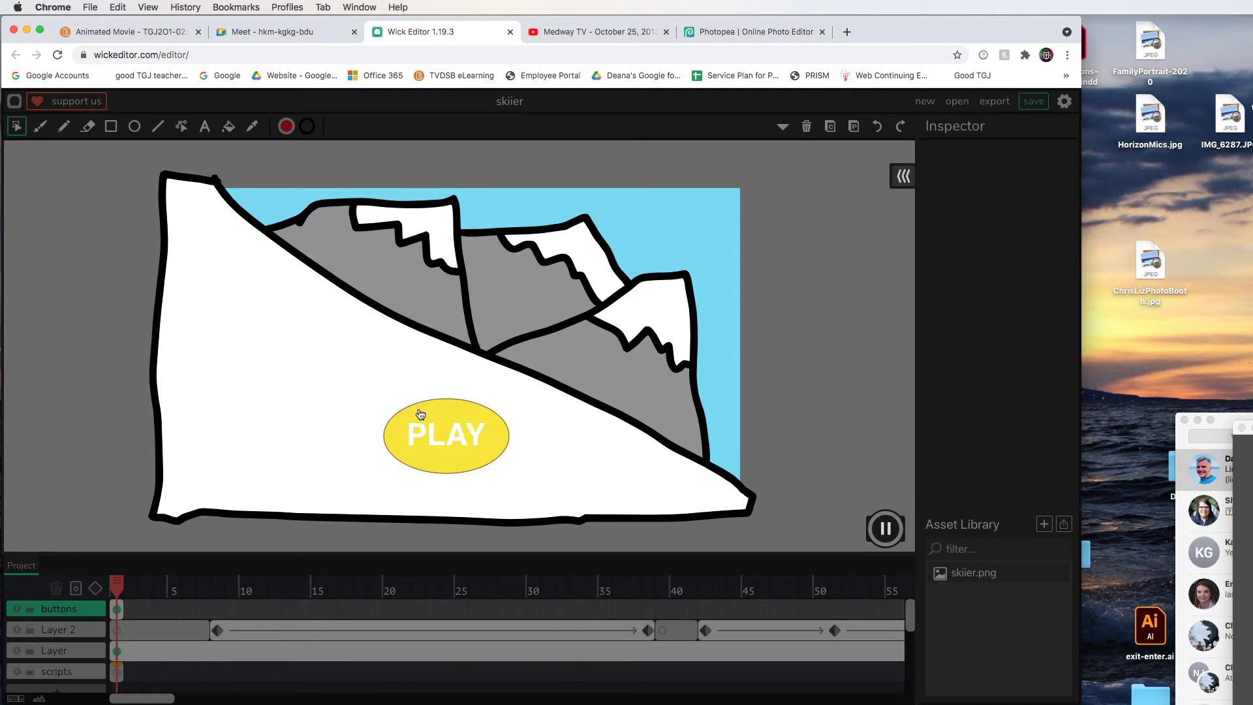
{"action": "left_click", "coordinate": [452, 438]}
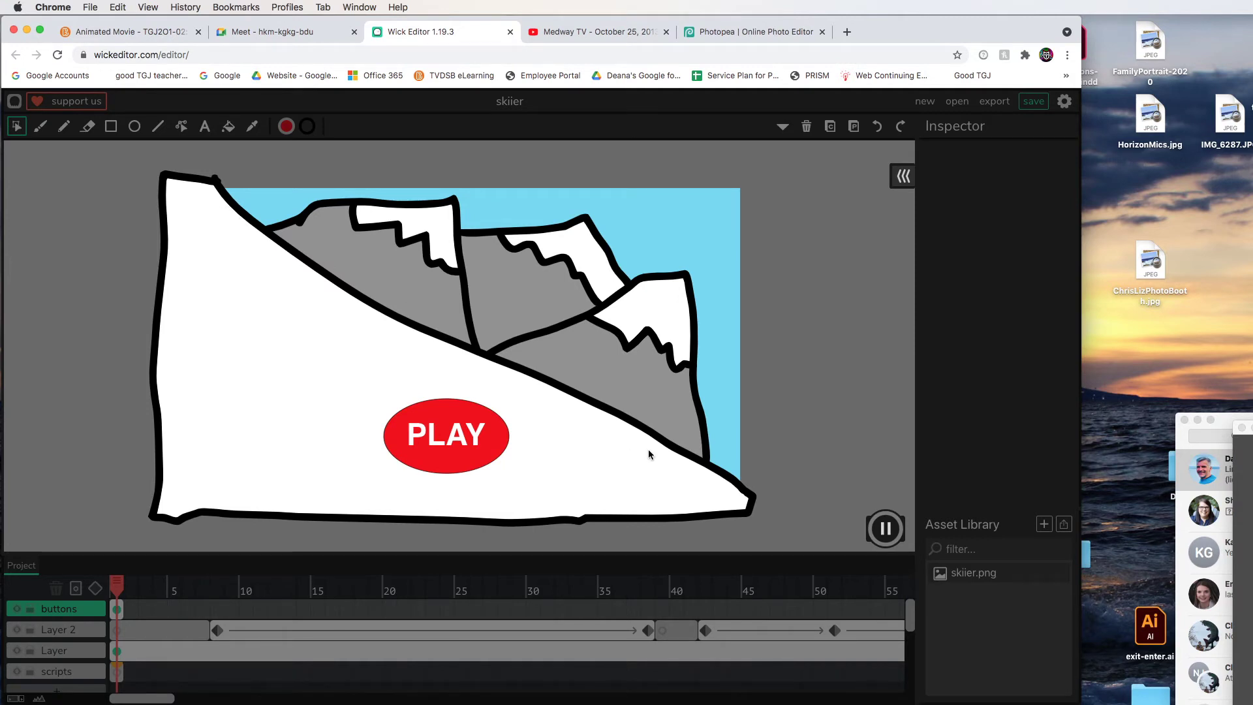
{"action": "left_click", "coordinate": [886, 530]}
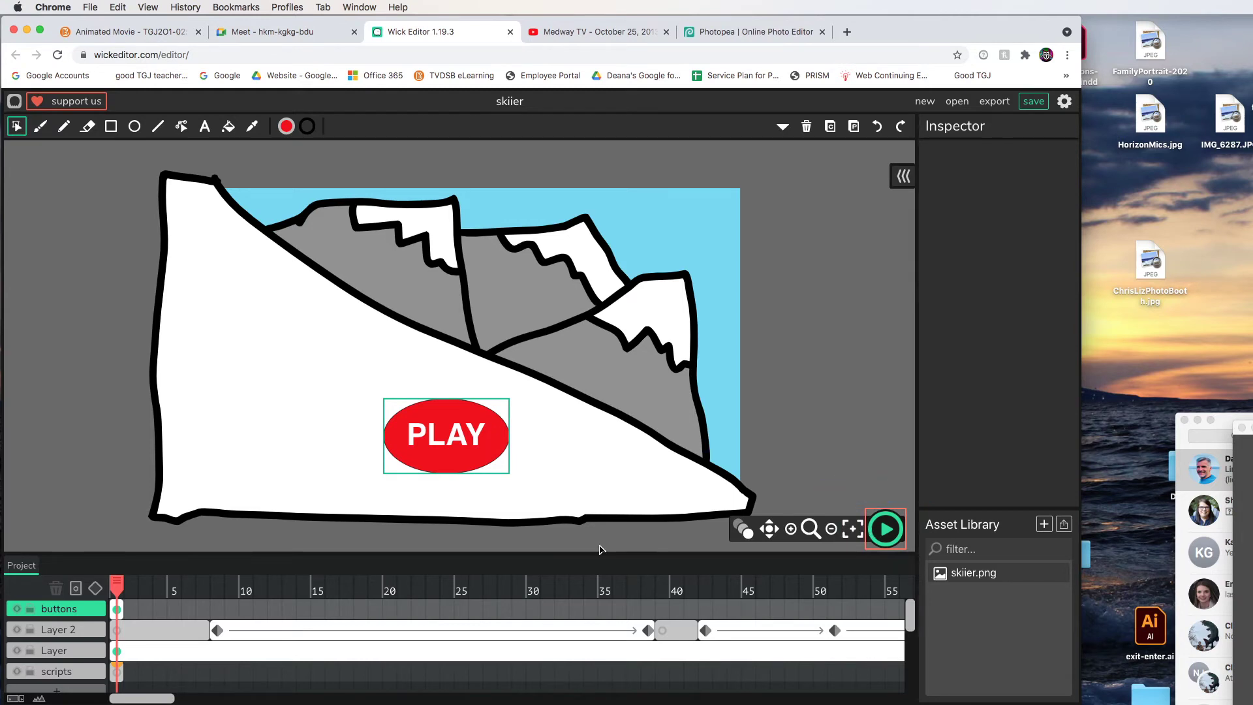
{"action": "left_click", "coordinate": [131, 587]}
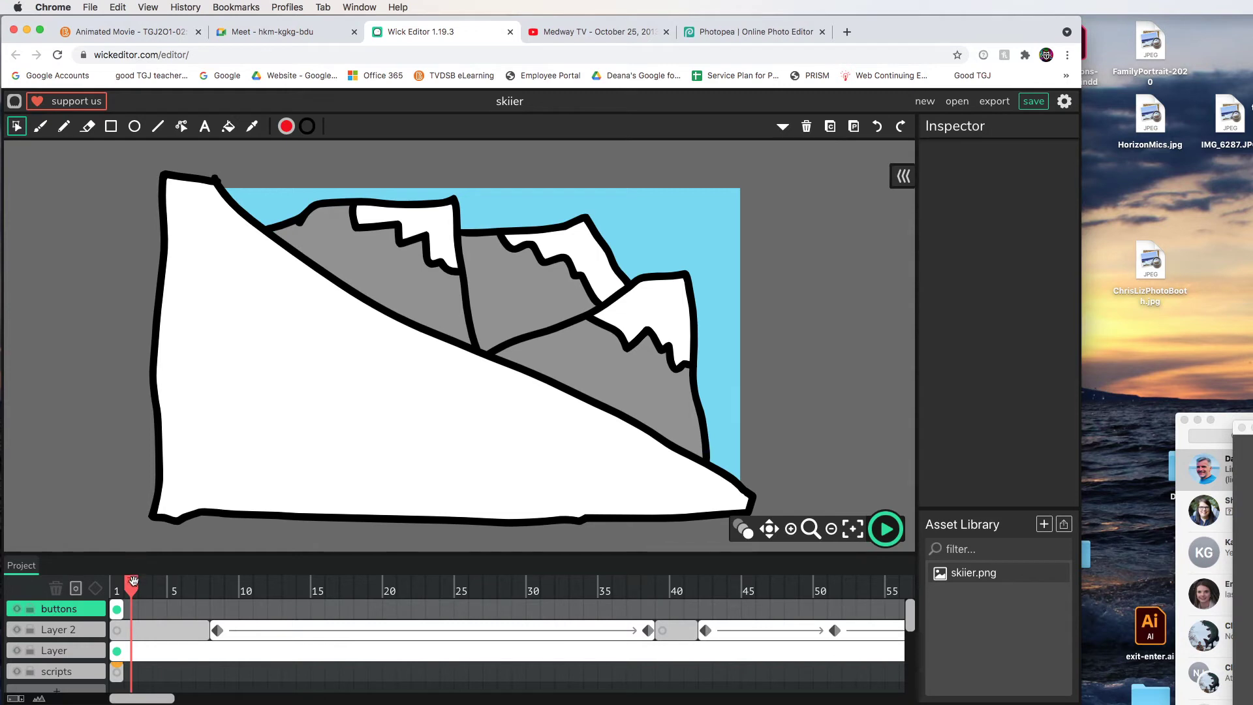
{"action": "left_click", "coordinate": [159, 585]}
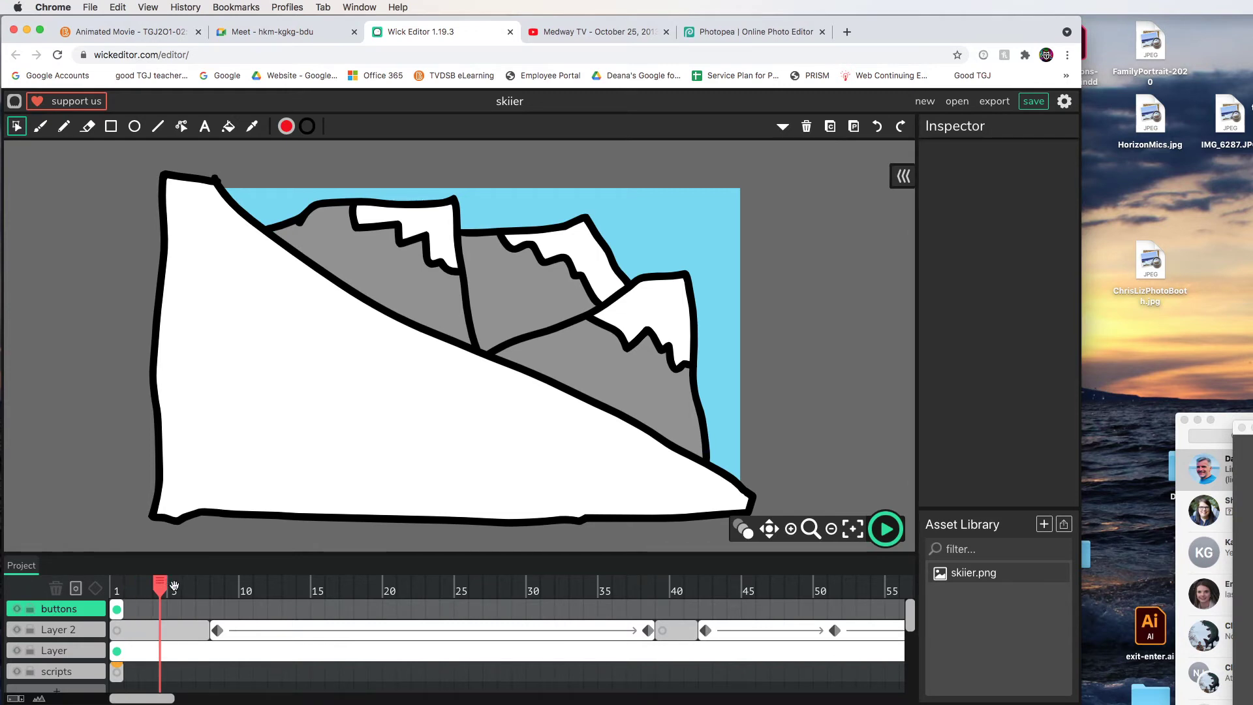
{"action": "left_click", "coordinate": [134, 126]}
{"action": "left_click_drag", "start_coordinate": [248, 353], "coordinate": [313, 401]}
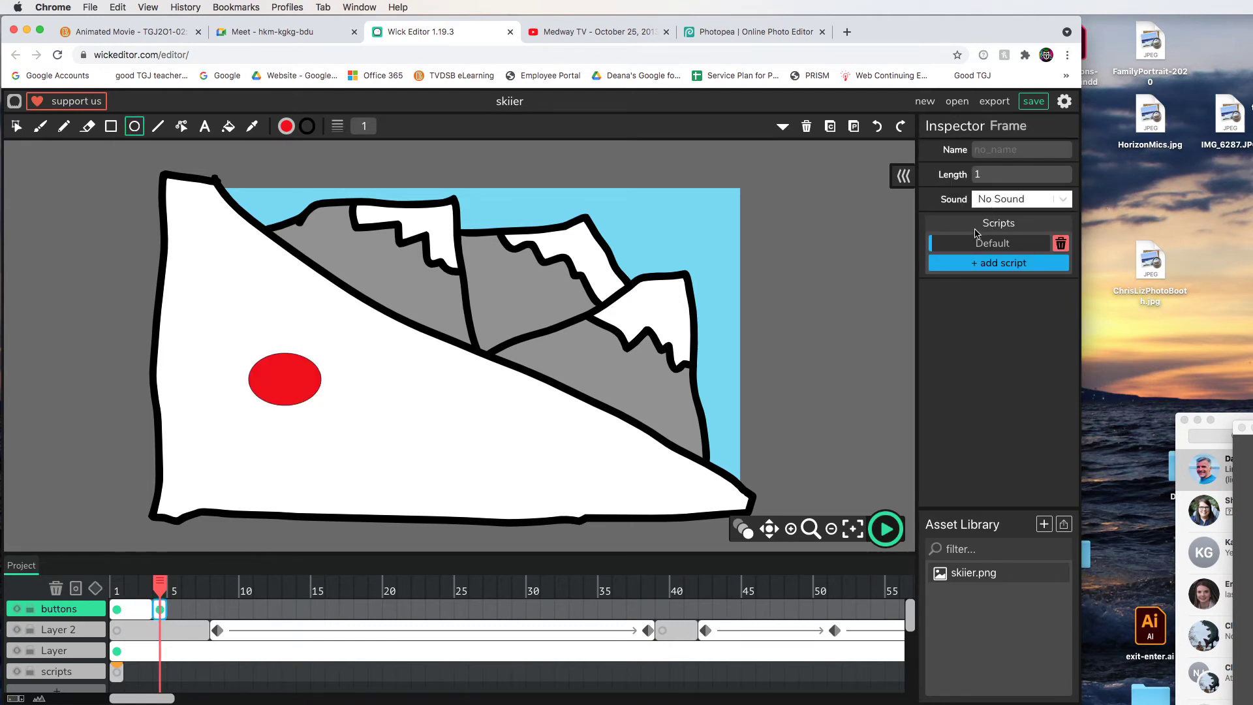
{"action": "left_click", "coordinate": [26, 129]}
{"action": "left_click", "coordinate": [252, 365]}
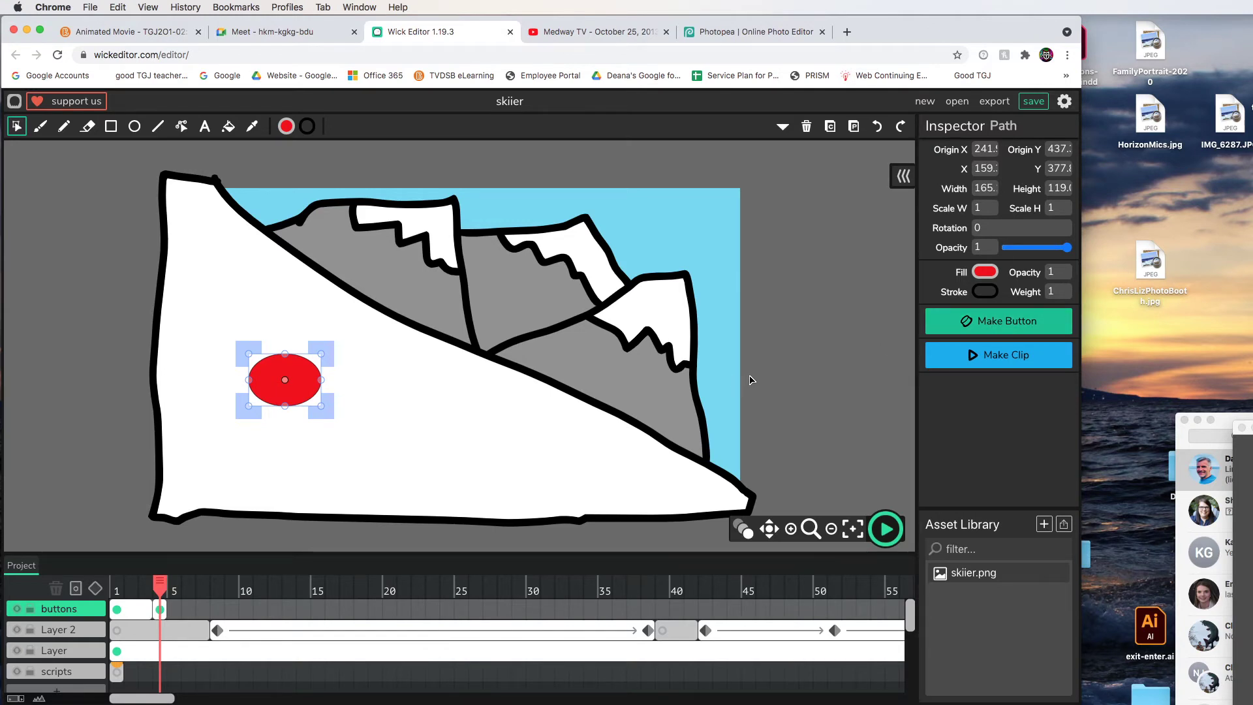
{"action": "left_click", "coordinate": [876, 130]}
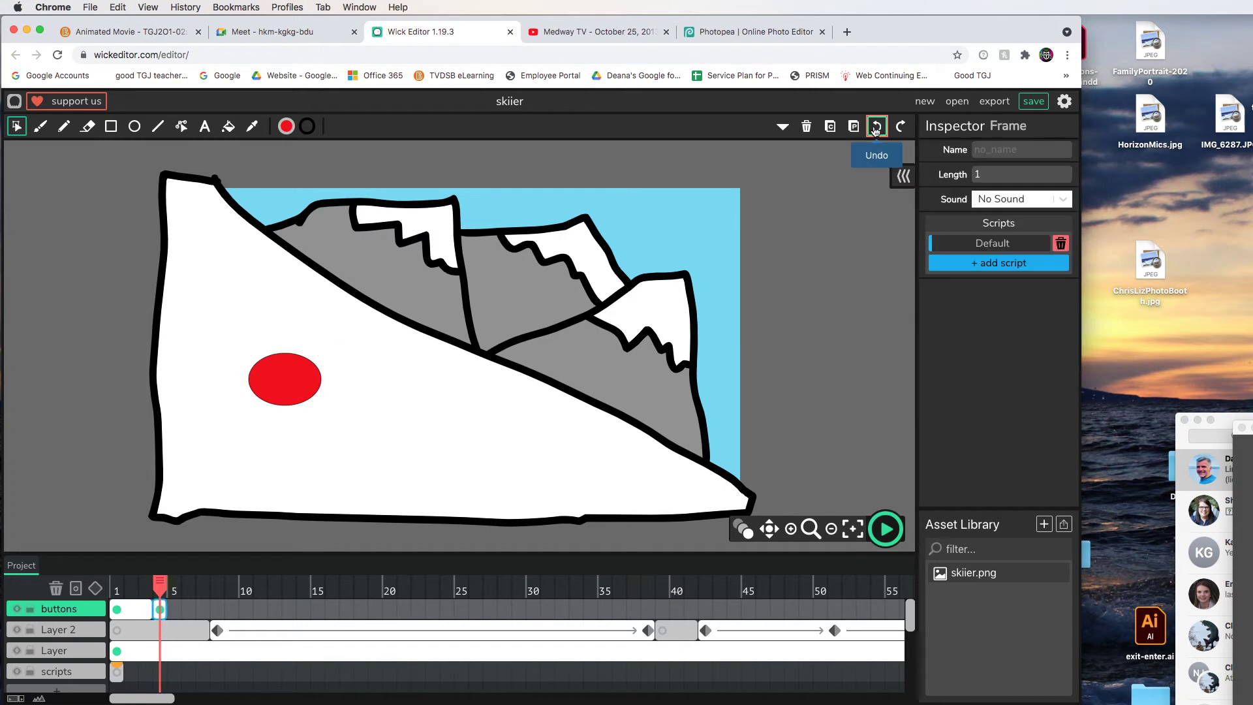
{"action": "left_click", "coordinate": [877, 130]}
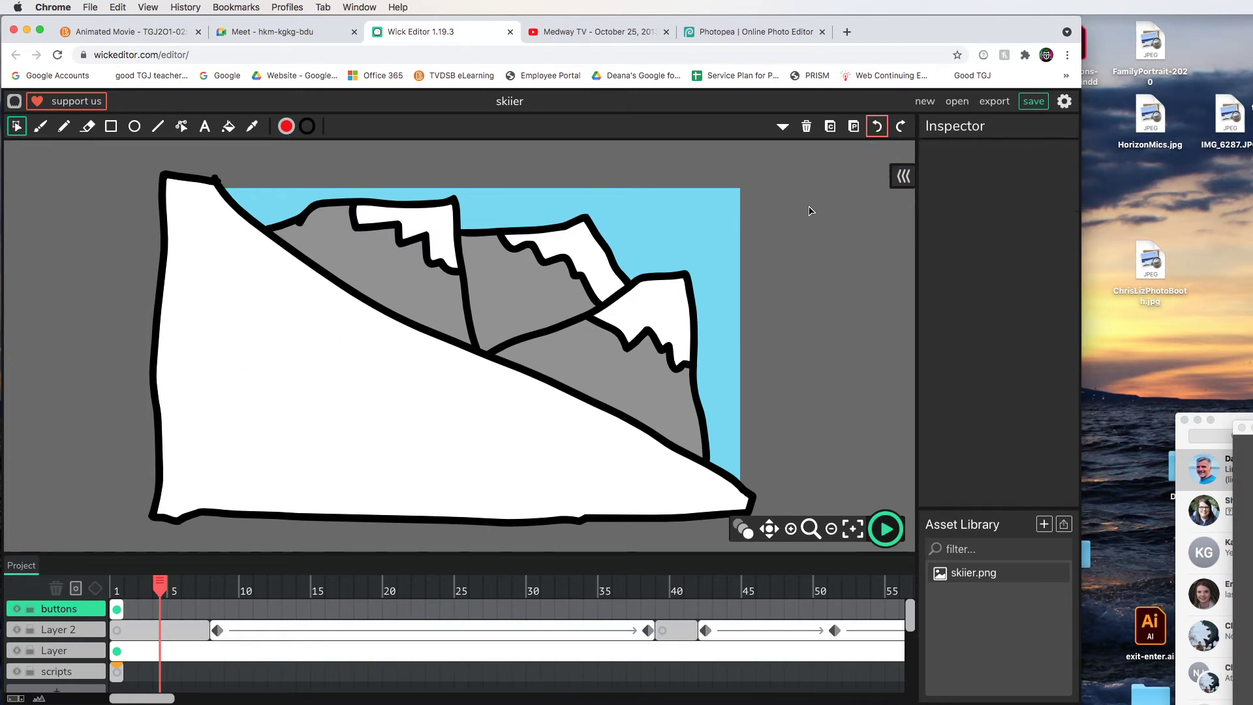
Step: Copy the PLAY button from frame 1 and paste it into a new frame 2 on the buttons layer
{"action": "left_click", "coordinate": [118, 608]}
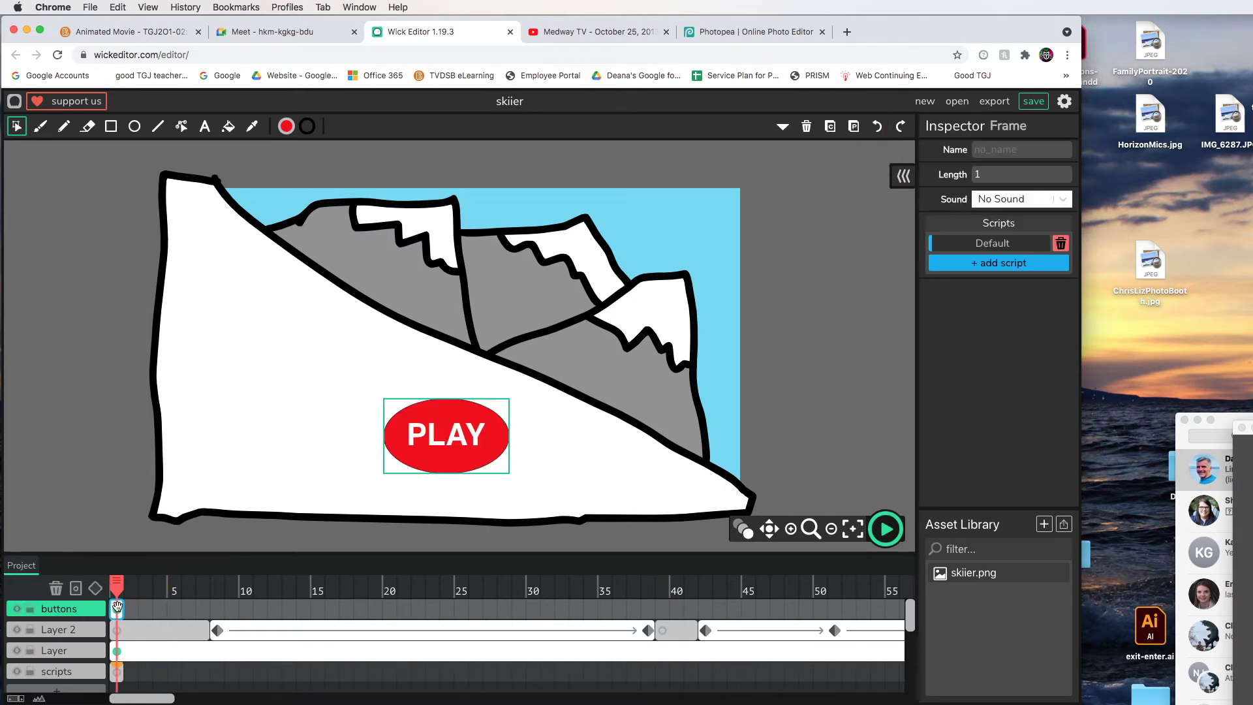
{"action": "left_click", "coordinate": [444, 458]}
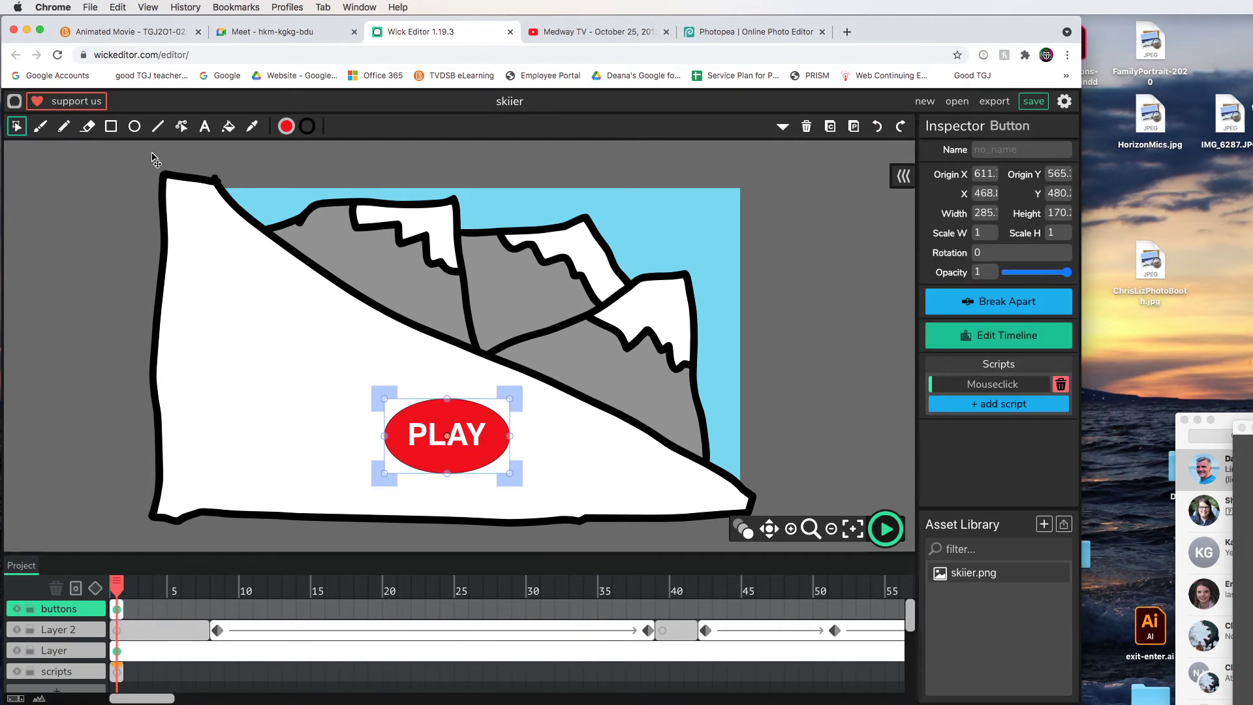
{"action": "left_click", "coordinate": [829, 126]}
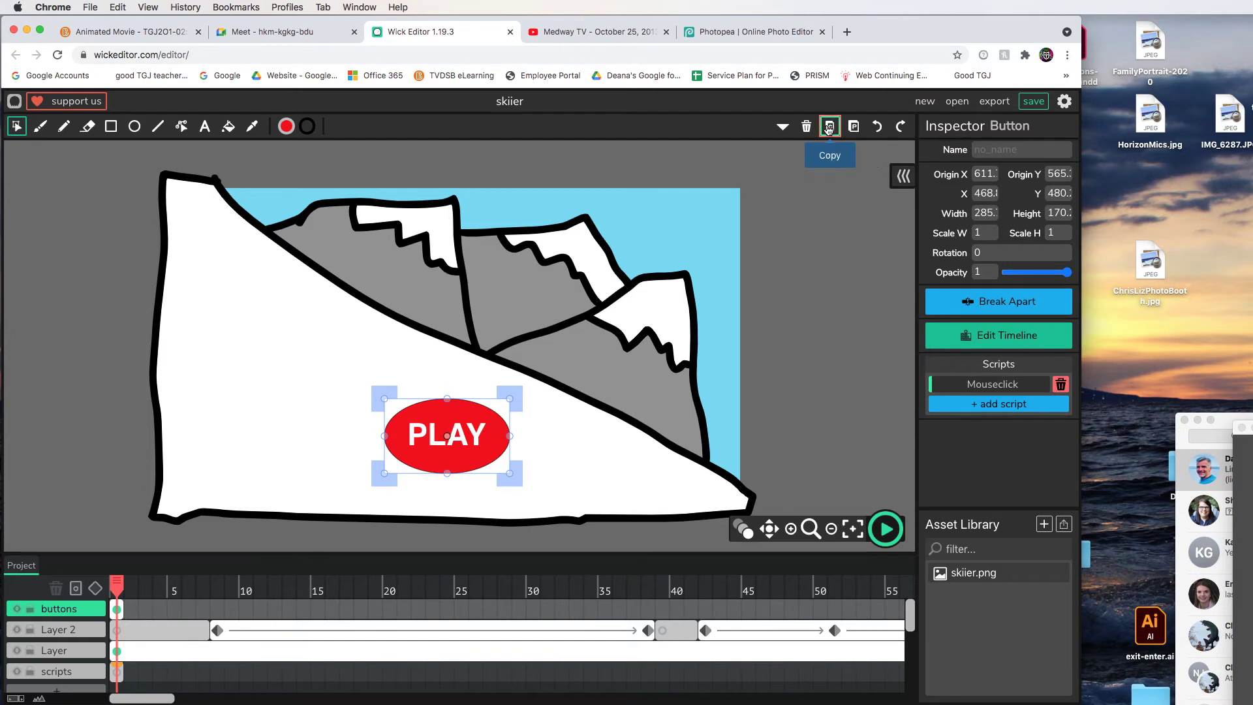
{"action": "left_click", "coordinate": [130, 612]}
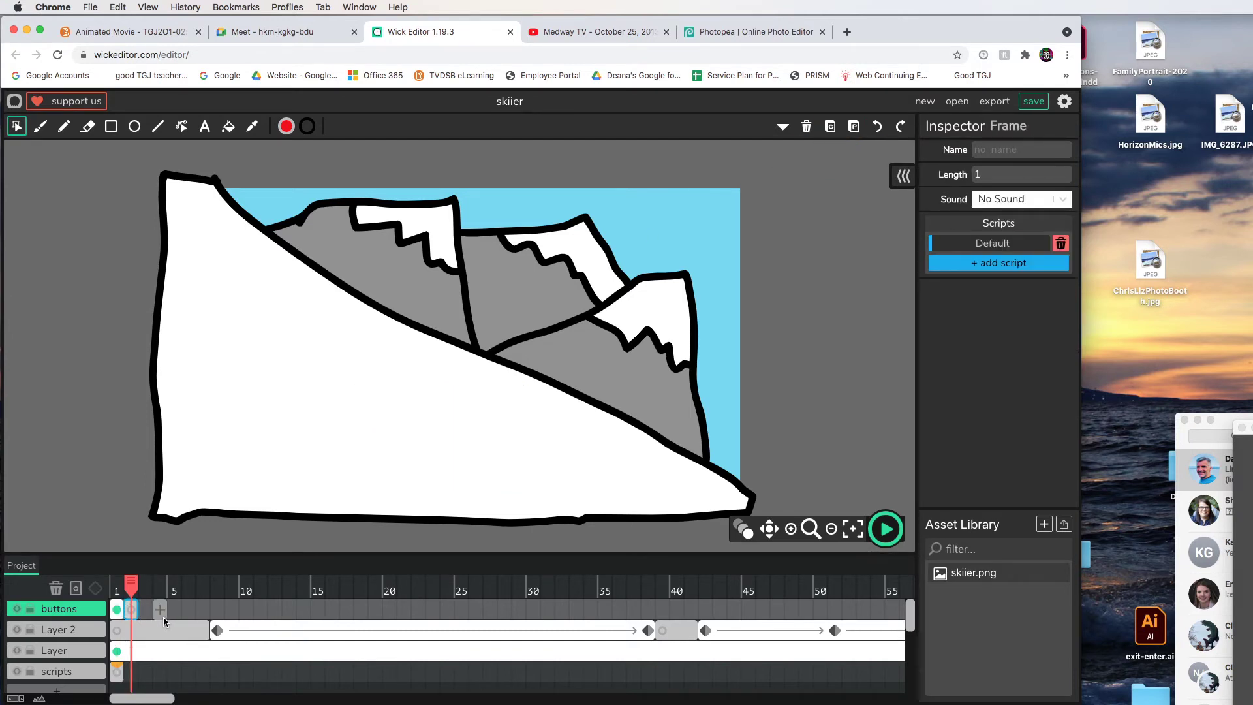
{"action": "left_click", "coordinate": [854, 126]}
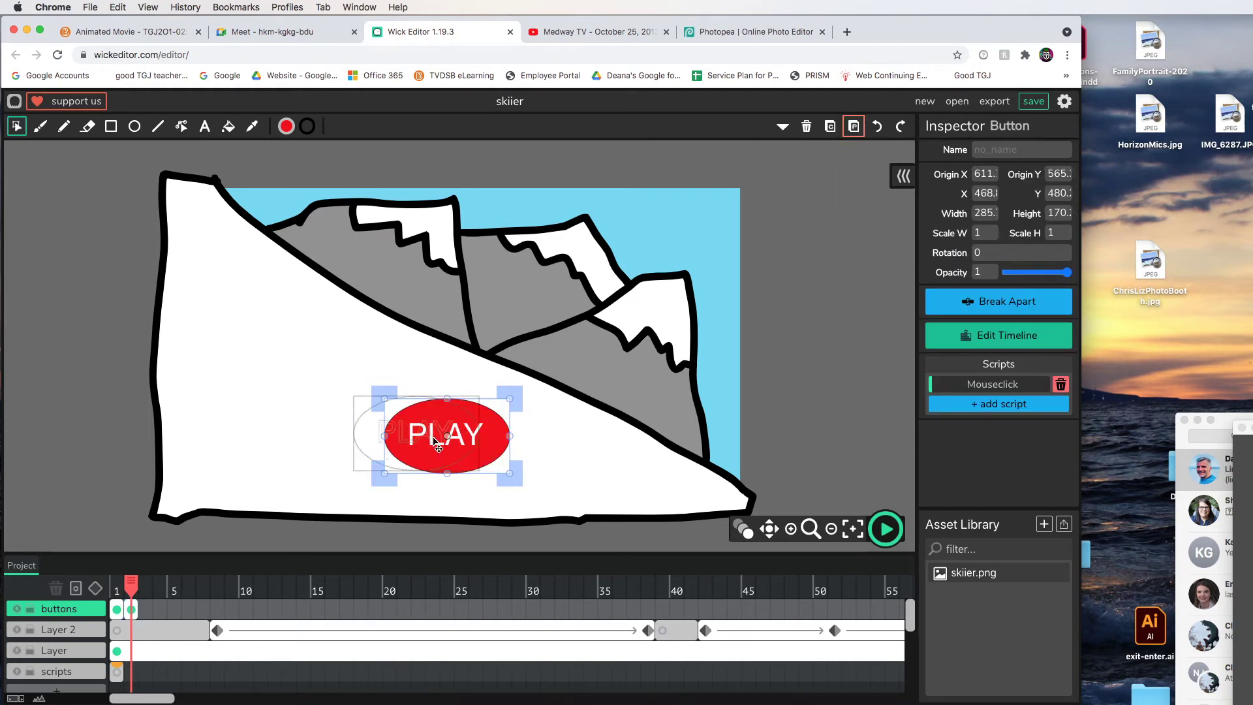
Step: Move the pasted button to about X 113, Y 496, and paste a second copy beside it at about X 448, Y 506
{"action": "left_click_drag", "start_coordinate": [341, 441], "coordinate": [328, 449]}
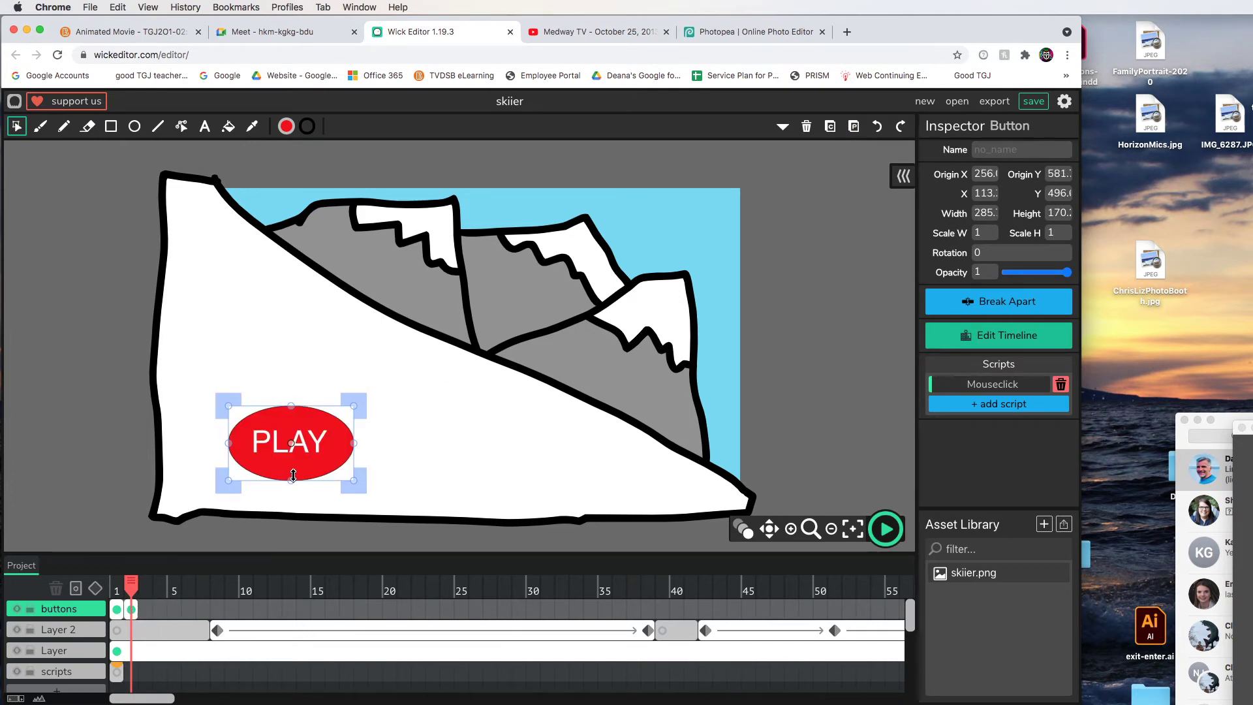
{"action": "left_click", "coordinate": [853, 126]}
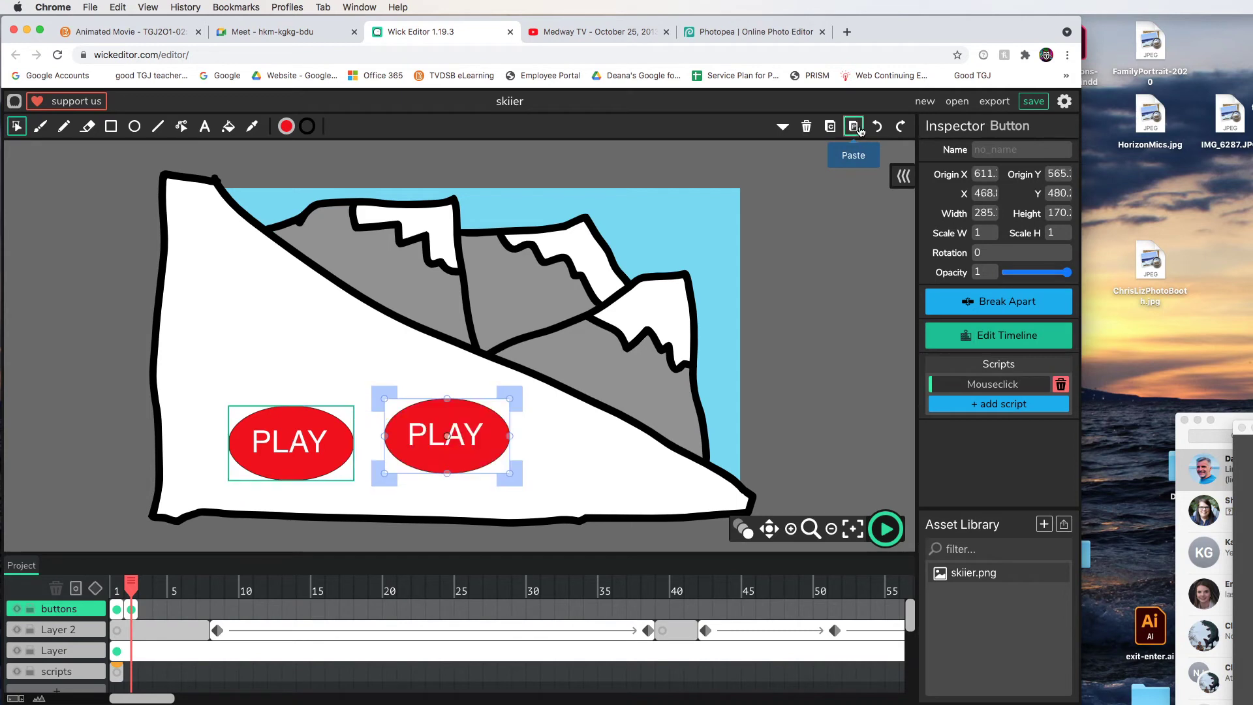
{"action": "left_click_drag", "start_coordinate": [491, 445], "coordinate": [464, 468]}
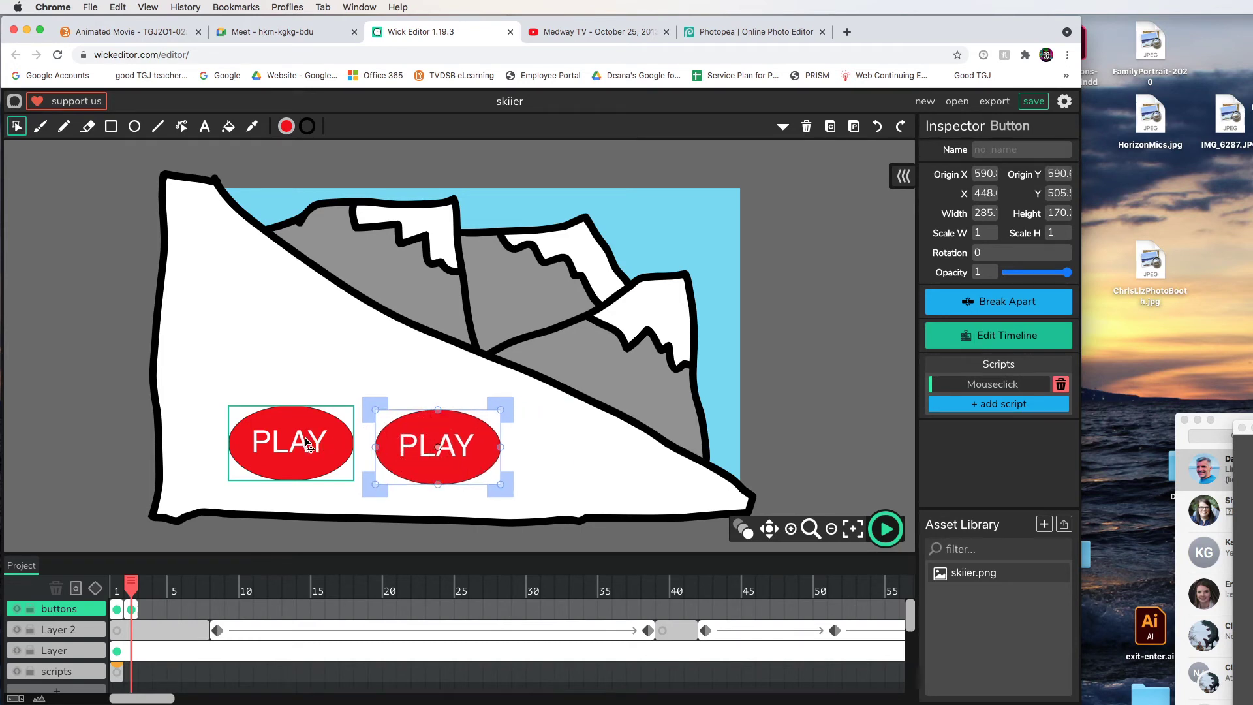
Step: Open the first pasted PLAY button for editing and change its label text to MAKE IT
{"action": "left_click", "coordinate": [308, 444]}
{"action": "double_click", "coordinate": [316, 443]}
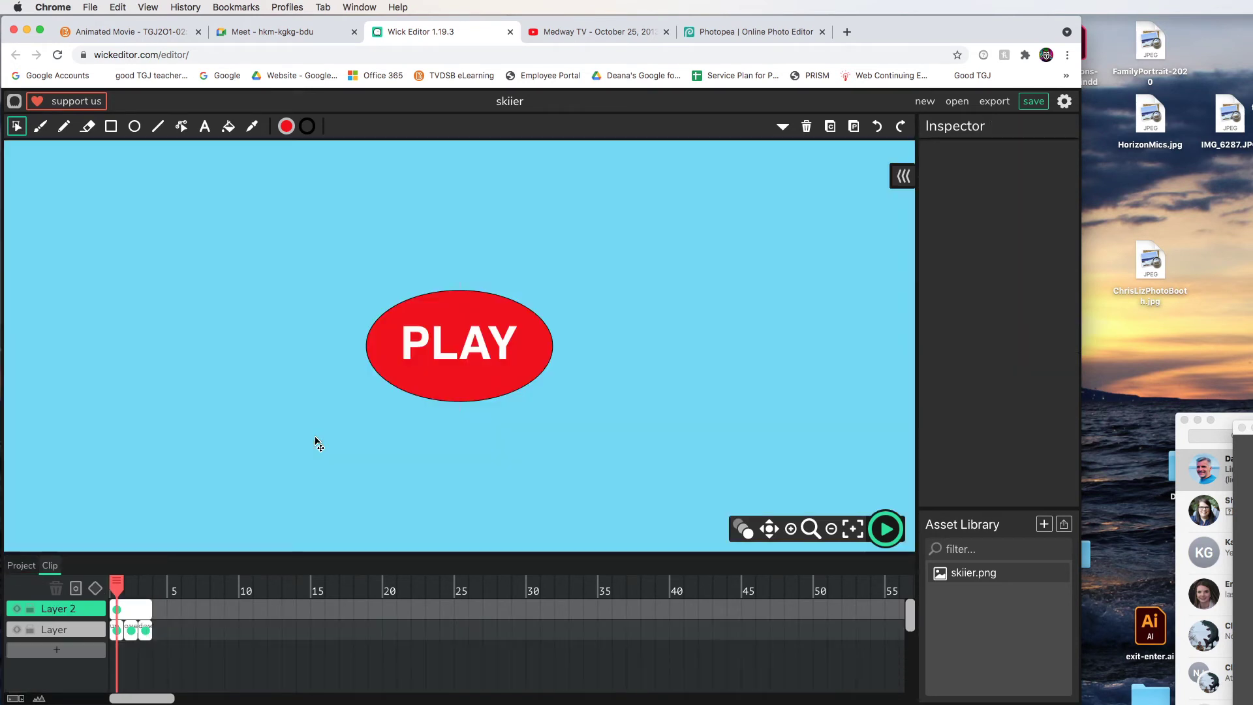
{"action": "left_click", "coordinate": [476, 352]}
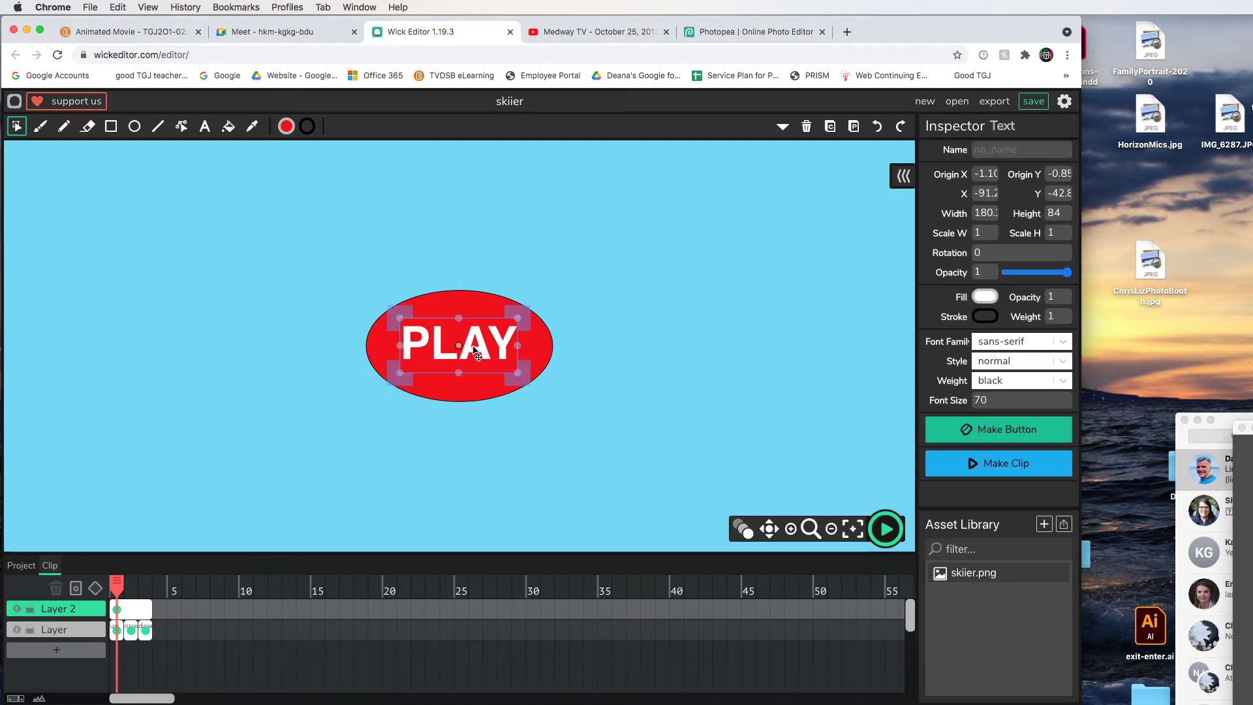
{"action": "left_click", "coordinate": [205, 126]}
{"action": "left_click", "coordinate": [421, 334]}
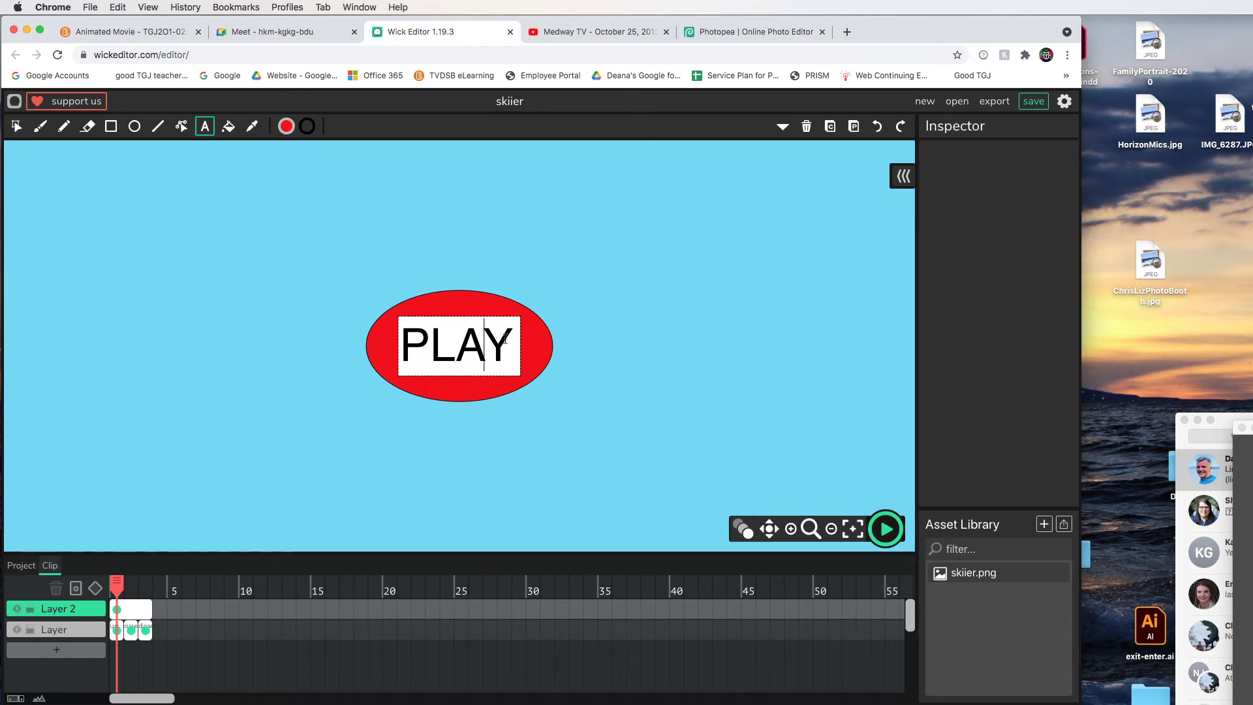
{"action": "left_click_drag", "start_coordinate": [513, 339], "coordinate": [408, 341]}
{"action": "left_click", "coordinate": [408, 340]}
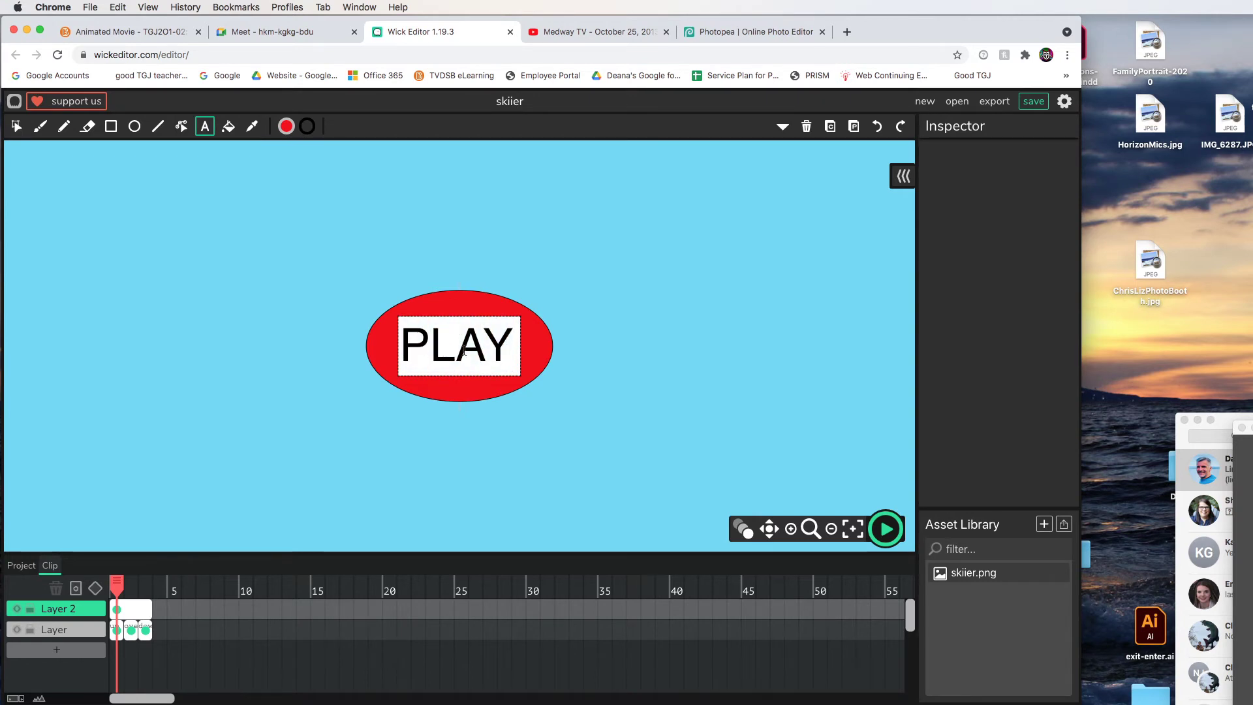
{"action": "left_click_drag", "start_coordinate": [513, 340], "coordinate": [411, 340]}
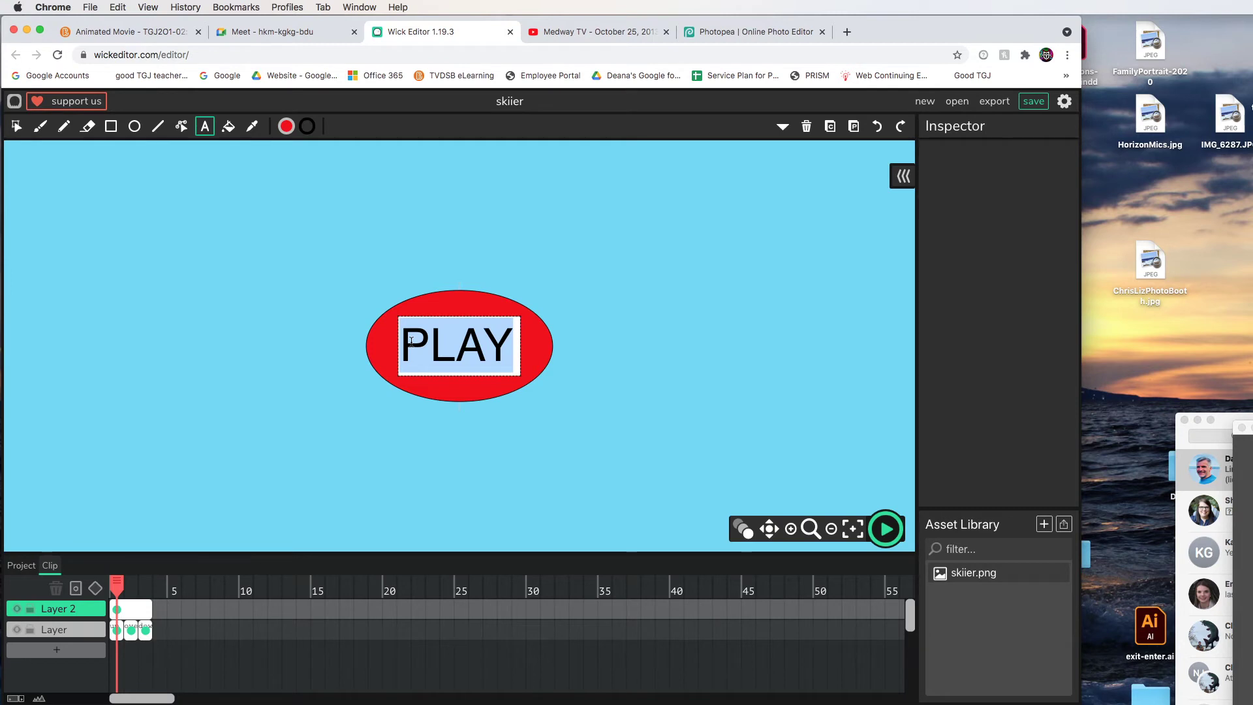
{"action": "type", "text": "MA"}
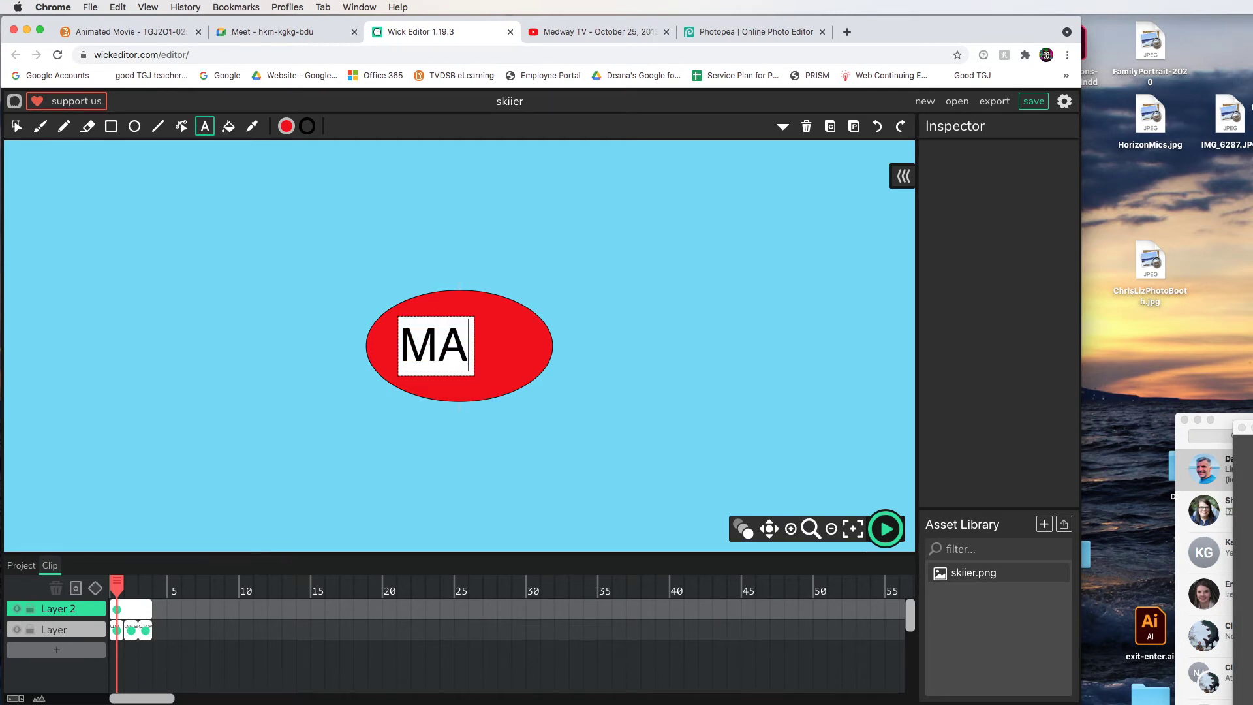
{"action": "type", "text": "KE IT"}
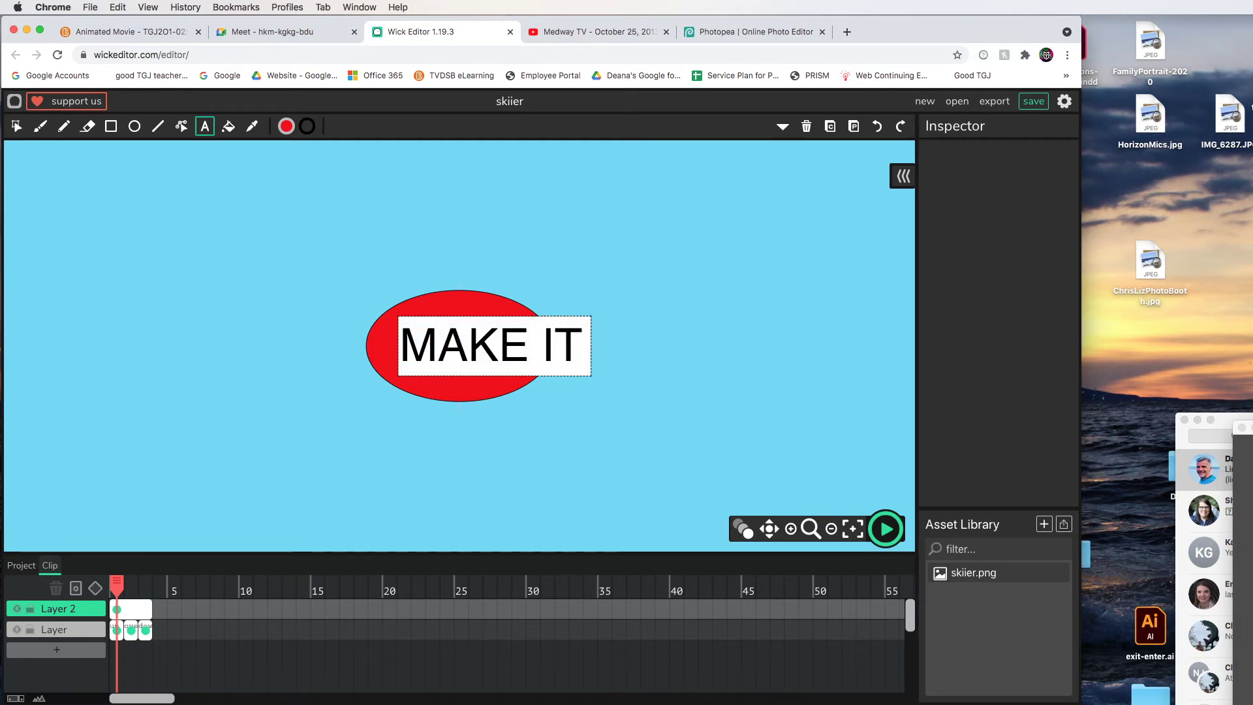
{"action": "left_click", "coordinate": [17, 126]}
{"action": "left_click", "coordinate": [125, 610]}
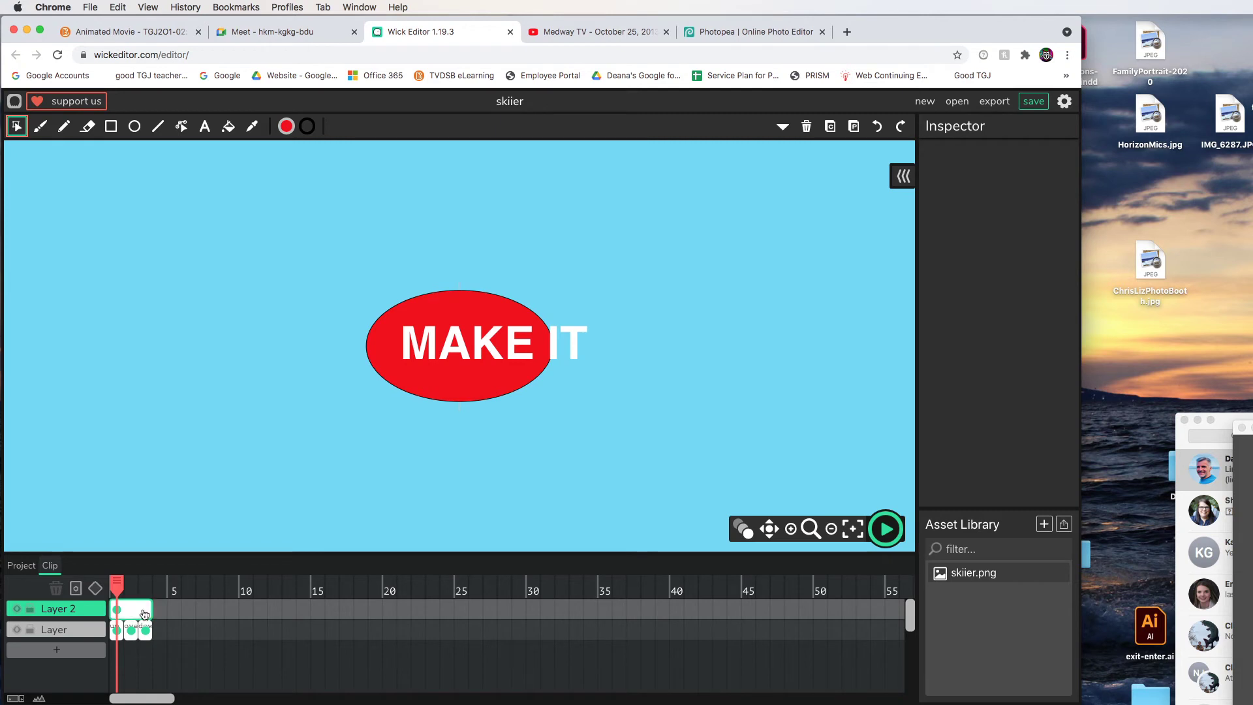
Step: Fit the MAKE IT label inside the oval by shifting it to about X -115 with font size 55, and return to the project timeline
{"action": "left_click", "coordinate": [517, 350]}
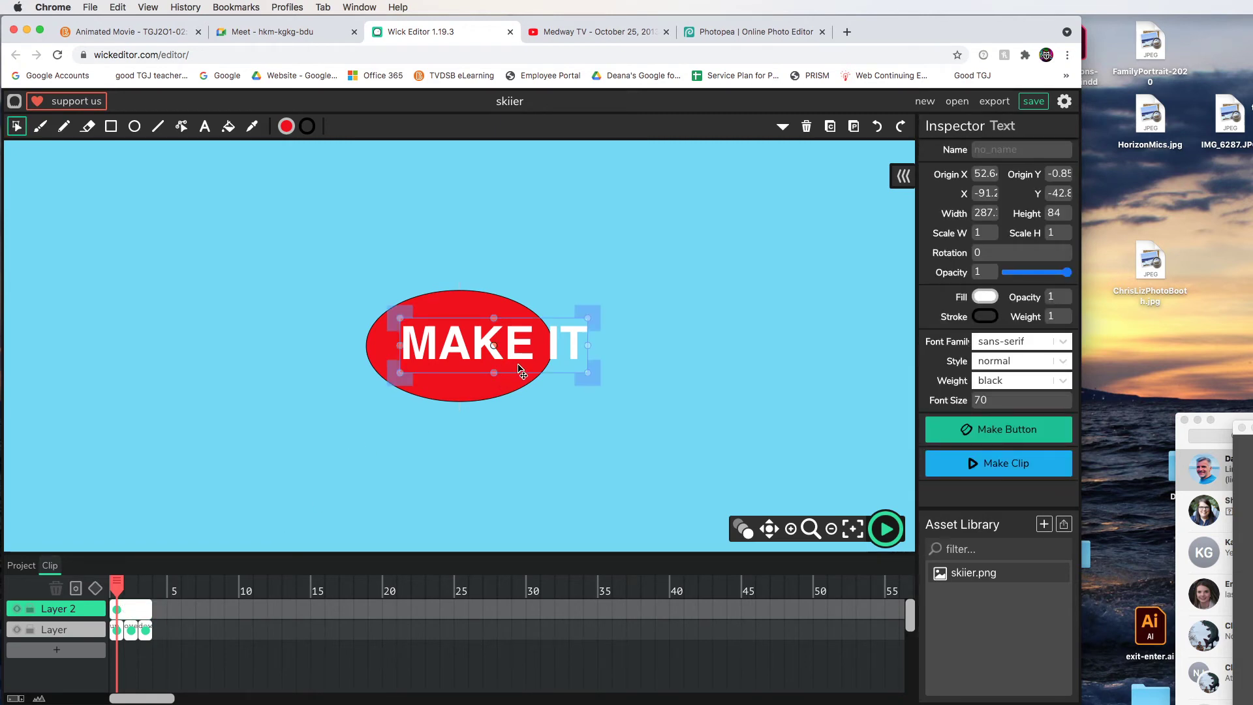
{"action": "left_click_drag", "start_coordinate": [522, 369], "coordinate": [507, 369]}
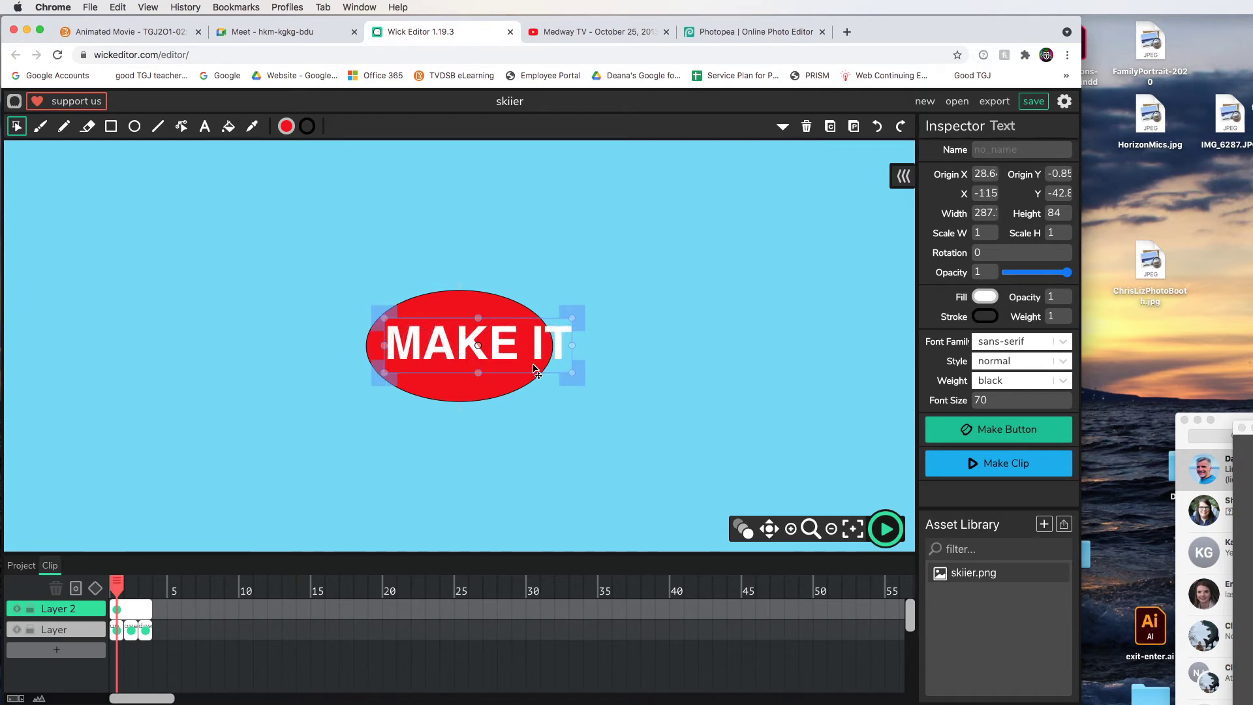
{"action": "left_click_drag", "start_coordinate": [1010, 406], "coordinate": [966, 405]}
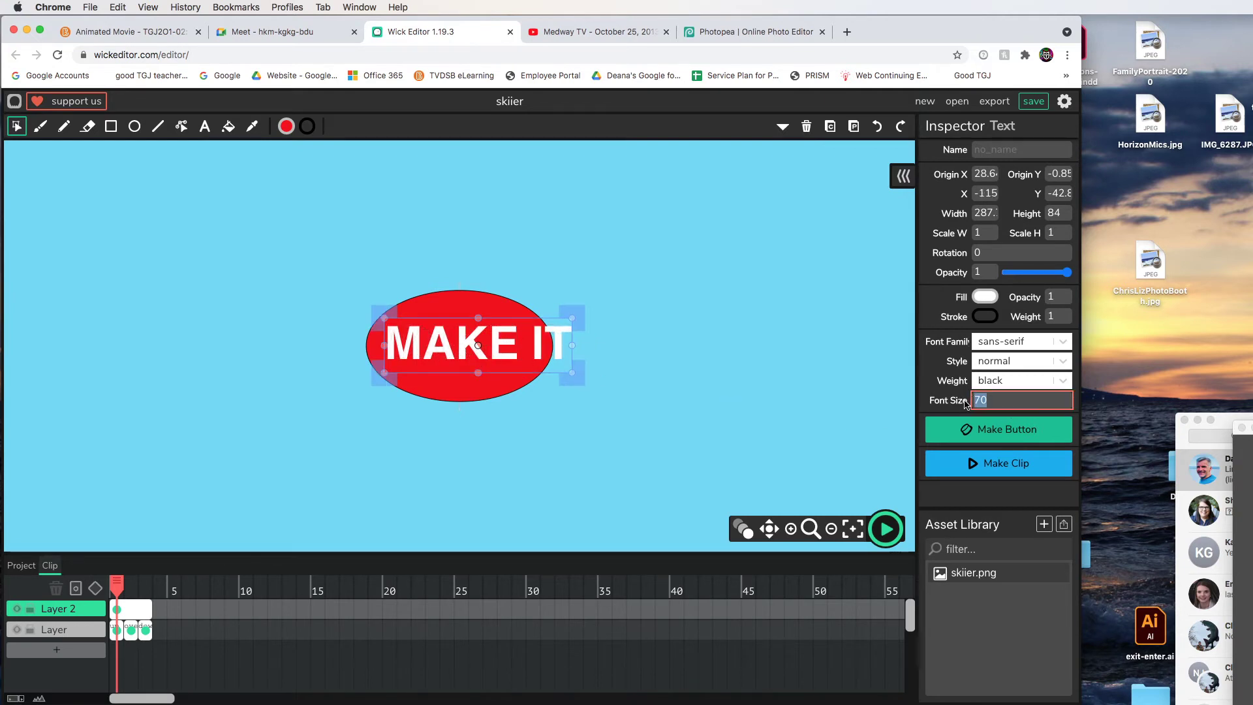
{"action": "type", "text": "60"}
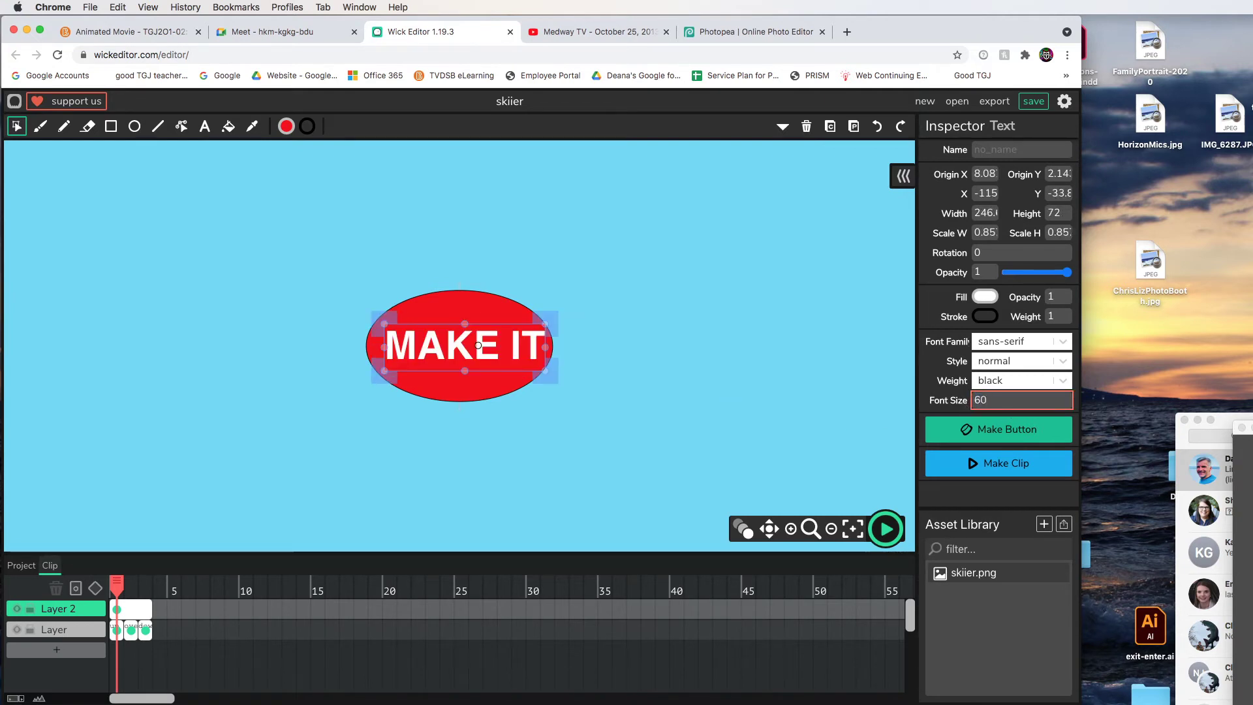
{"action": "left_click_drag", "start_coordinate": [994, 402], "coordinate": [954, 404]}
{"action": "type", "text": "55"}
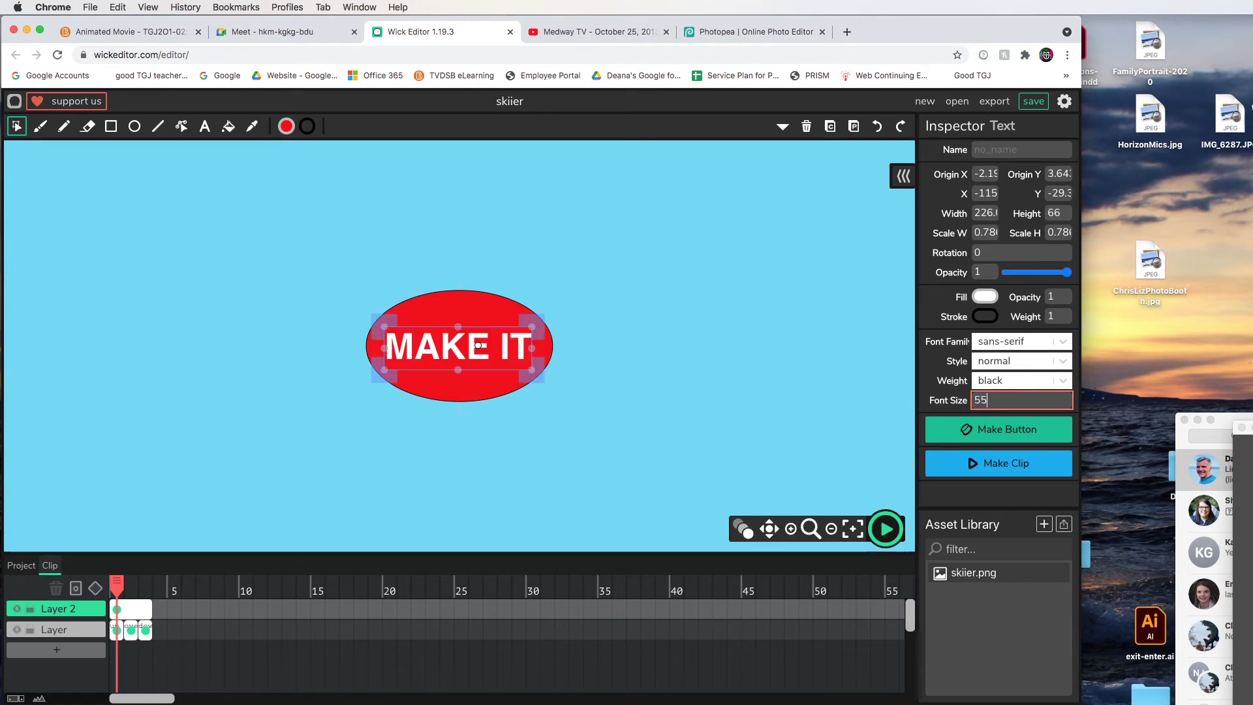
{"action": "left_click", "coordinate": [666, 338]}
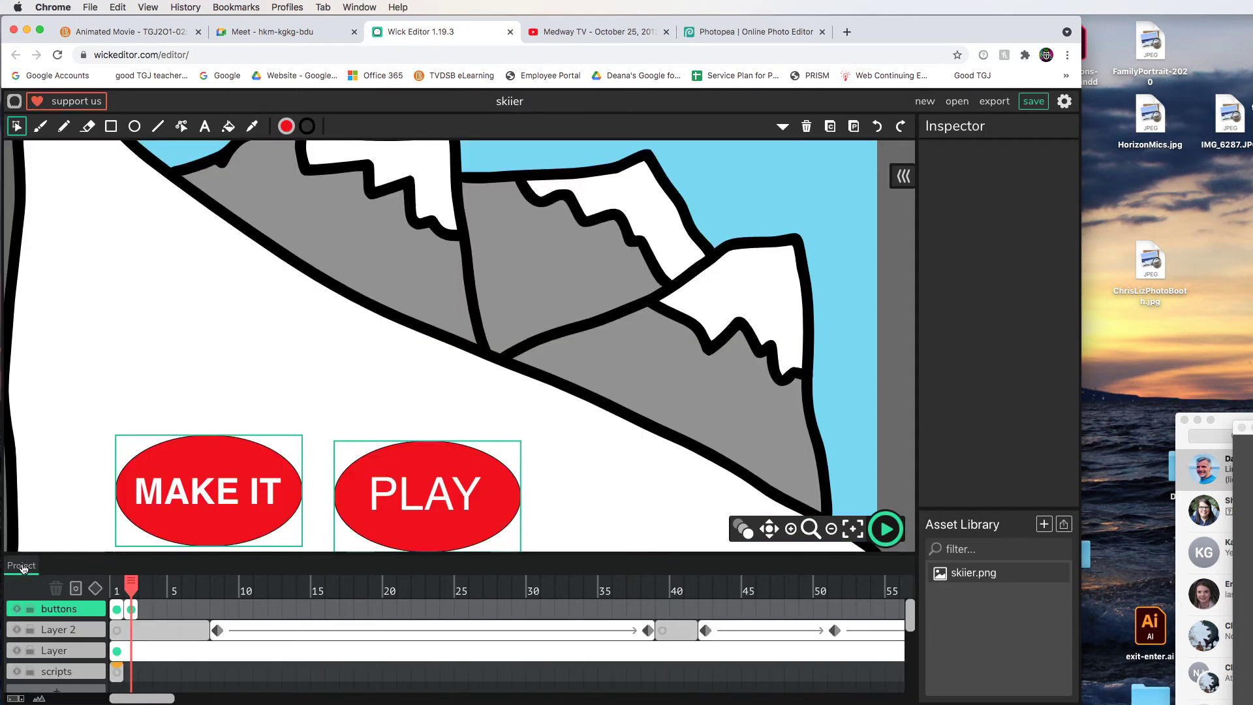
{"action": "left_click", "coordinate": [24, 566]}
Step: Open the remaining PLAY button on frame 2 for editing and change its label text to FAIL
{"action": "left_click", "coordinate": [411, 504]}
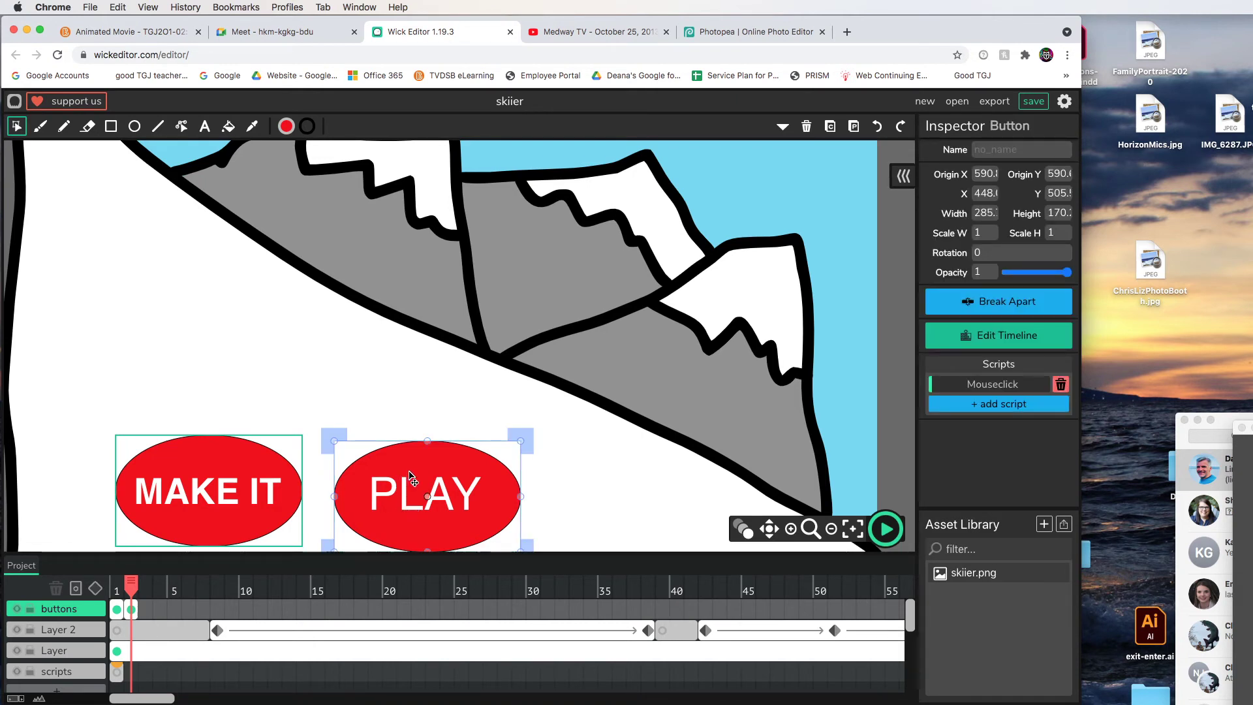
{"action": "double_click", "coordinate": [466, 491]}
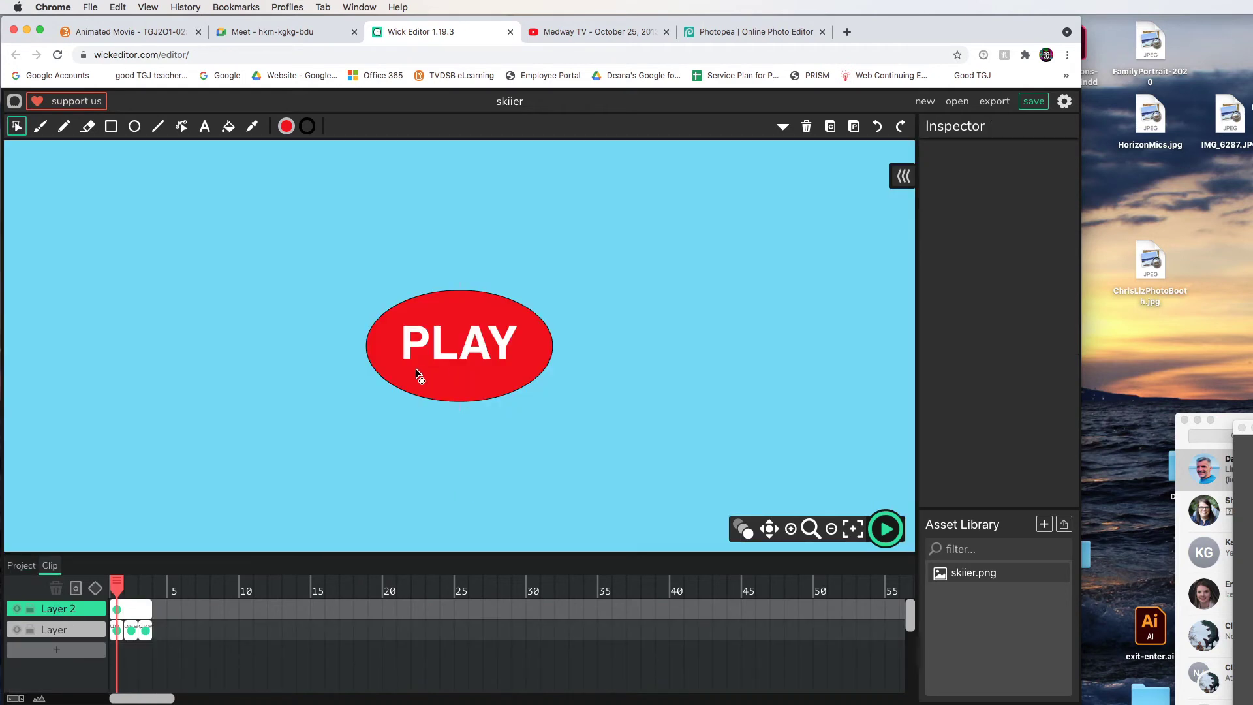
{"action": "left_click", "coordinate": [450, 359]}
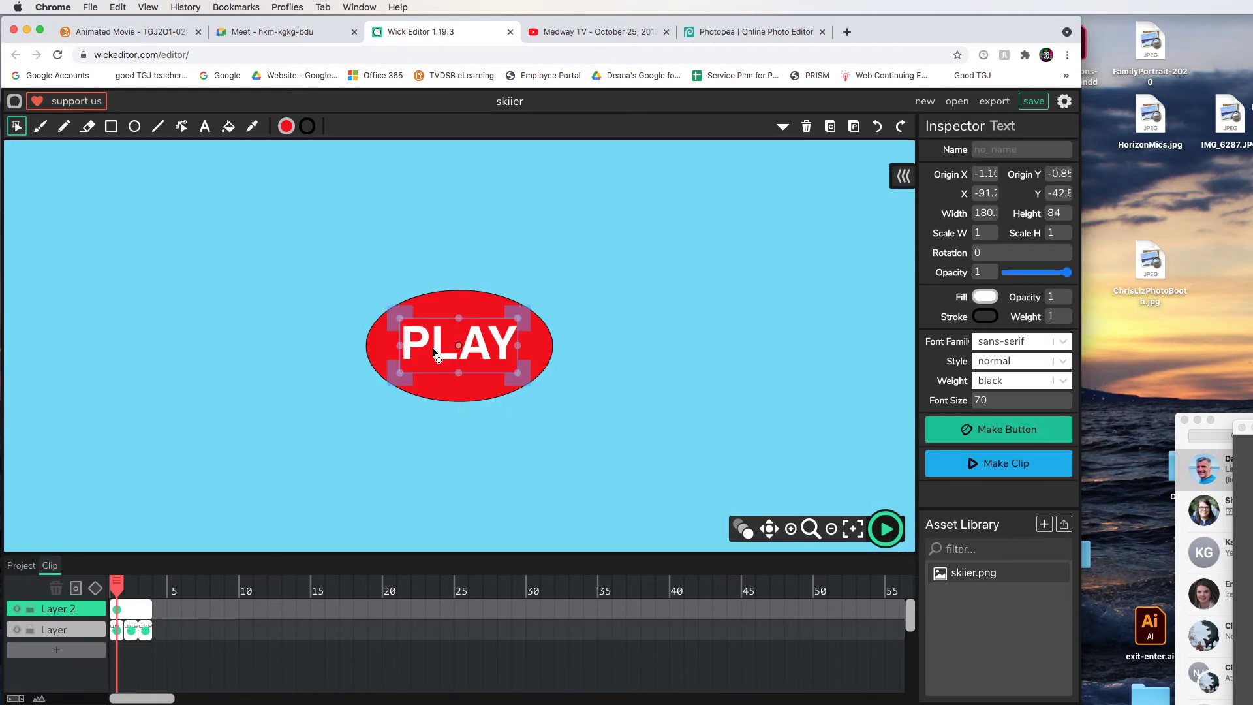
{"action": "left_click", "coordinate": [204, 126]}
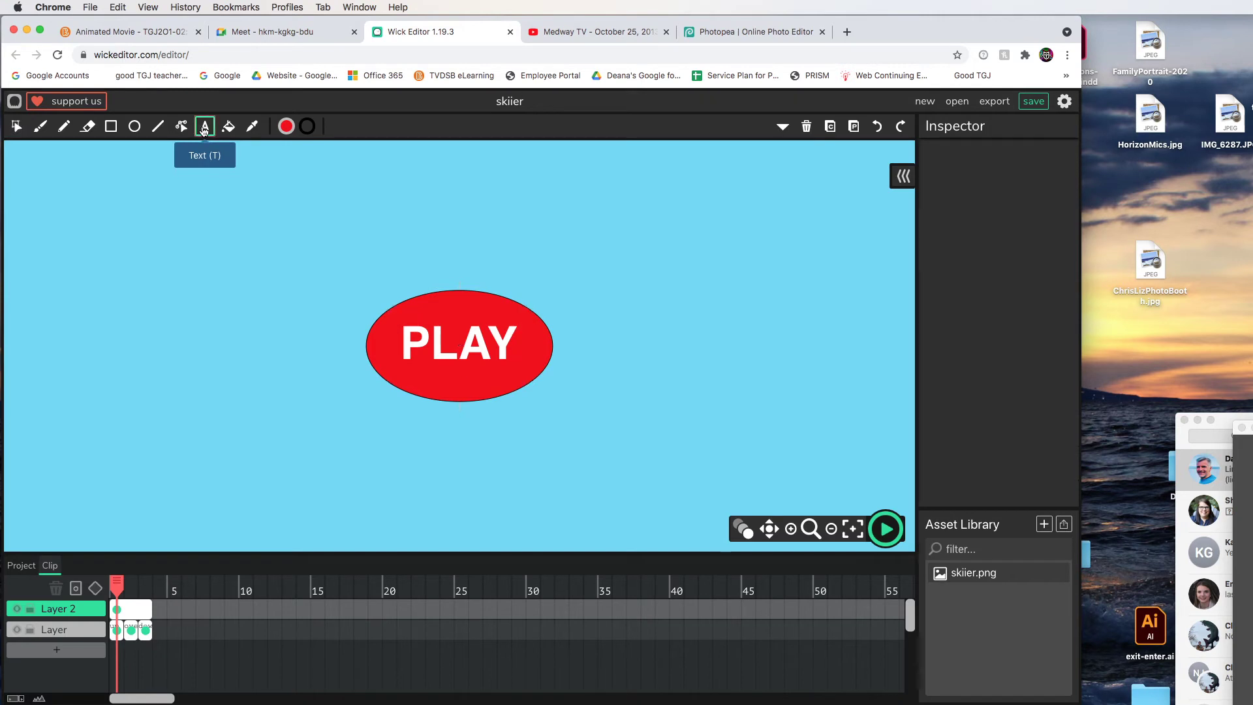
{"action": "left_click", "coordinate": [410, 341]}
{"action": "left_click_drag", "start_coordinate": [513, 341], "coordinate": [399, 343]}
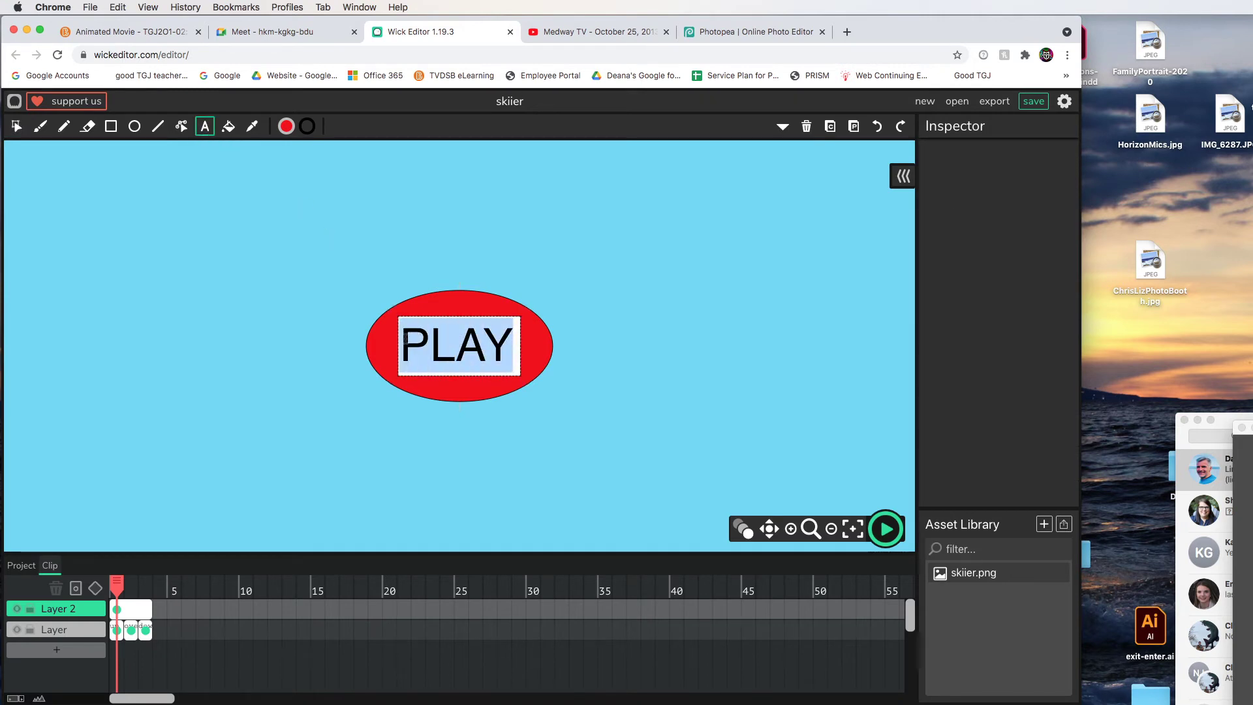
{"action": "left_click", "coordinate": [456, 344]}
{"action": "left_click_drag", "start_coordinate": [513, 343], "coordinate": [405, 344]}
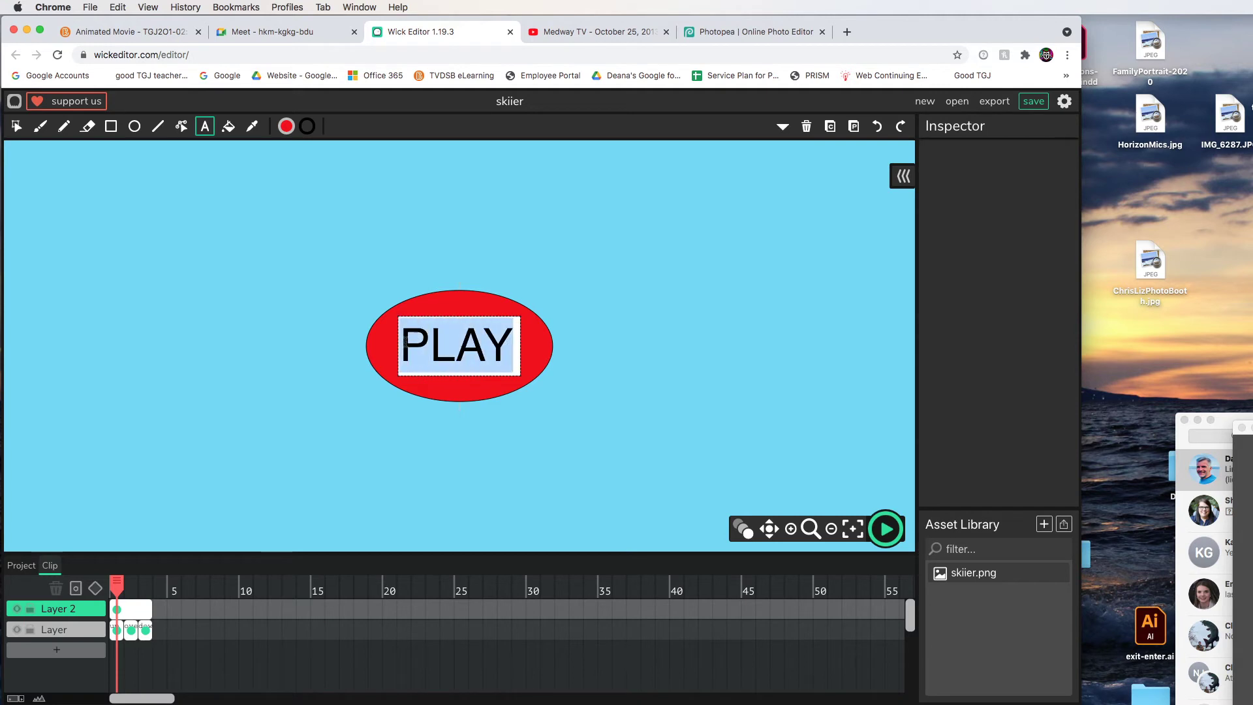
{"action": "type", "text": "FALL"}
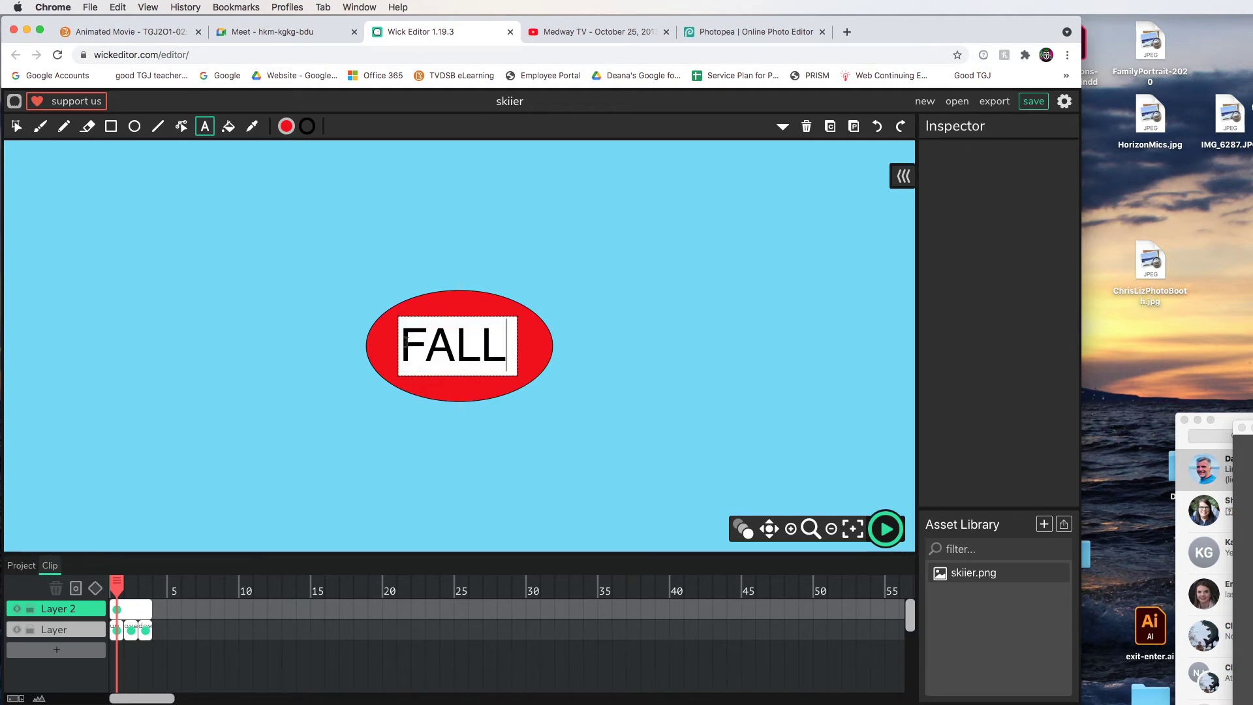
{"action": "key", "text": "BackSpace"}
{"action": "key", "text": "BackSpace"}
{"action": "type", "text": "IL"}
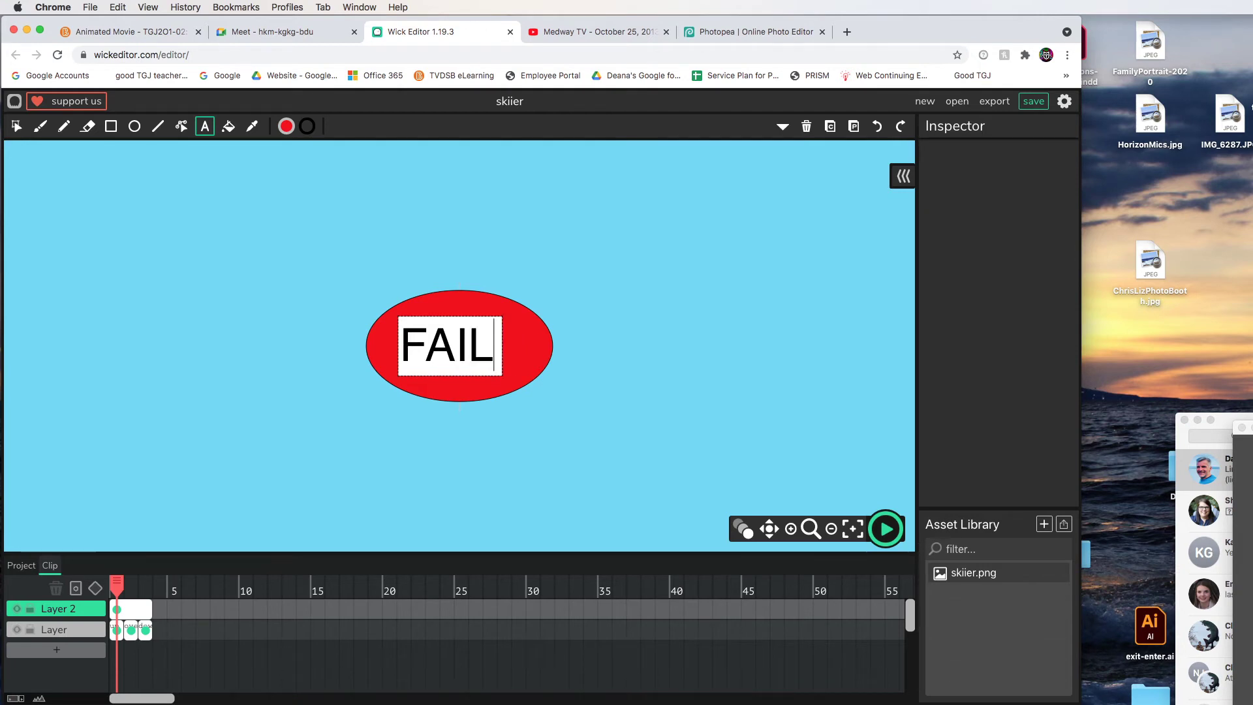
Step: Centre the FAIL label in its oval at about X -76, Y -44, and return to the project timeline
{"action": "left_click", "coordinate": [17, 126]}
{"action": "left_click", "coordinate": [434, 361]}
{"action": "left_click_drag", "start_coordinate": [469, 362], "coordinate": [481, 358]}
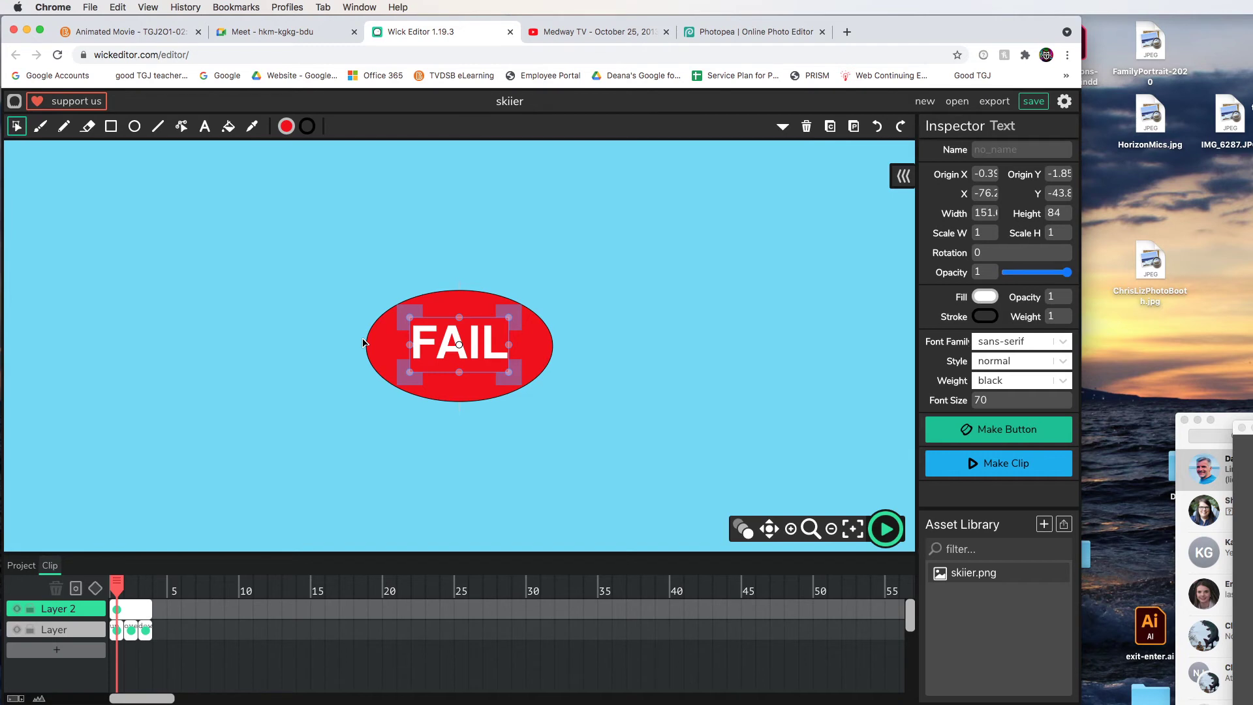
{"action": "left_click", "coordinate": [26, 566]}
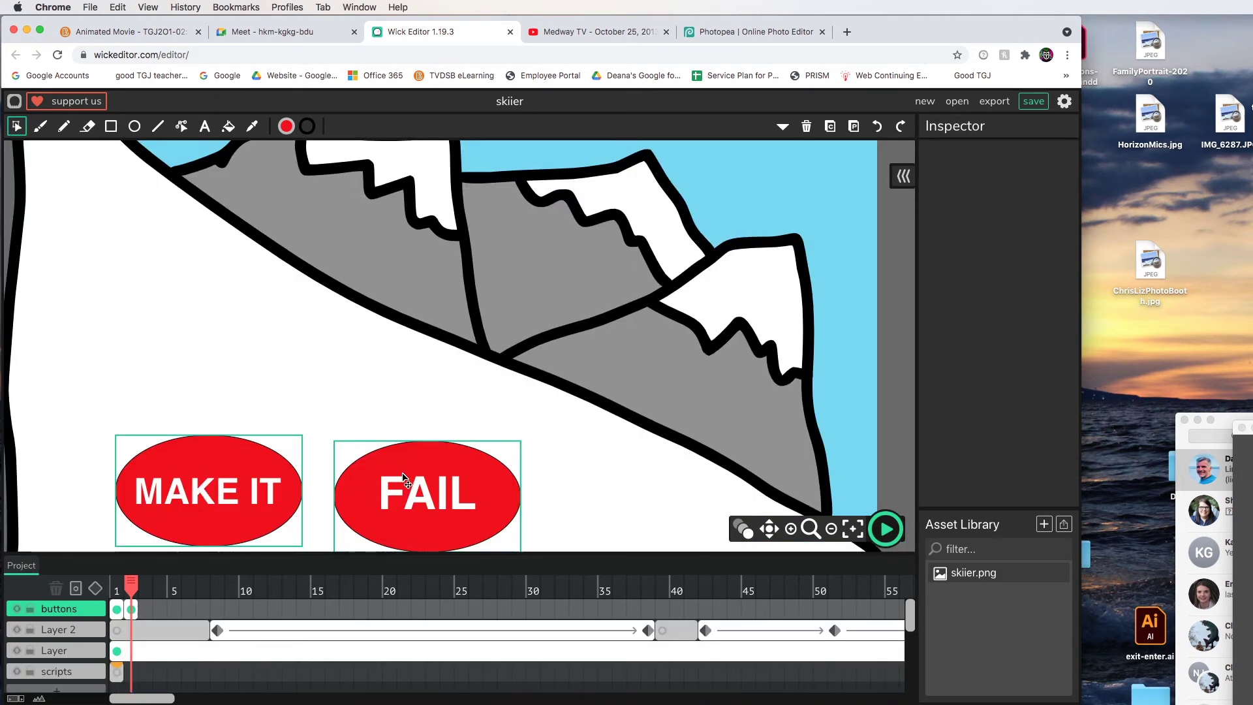
Step: Extend the second frame of the buttons layer to a length of 74 so it ends level with the background layer
{"action": "left_click", "coordinate": [831, 528]}
{"action": "left_click", "coordinate": [831, 528]}
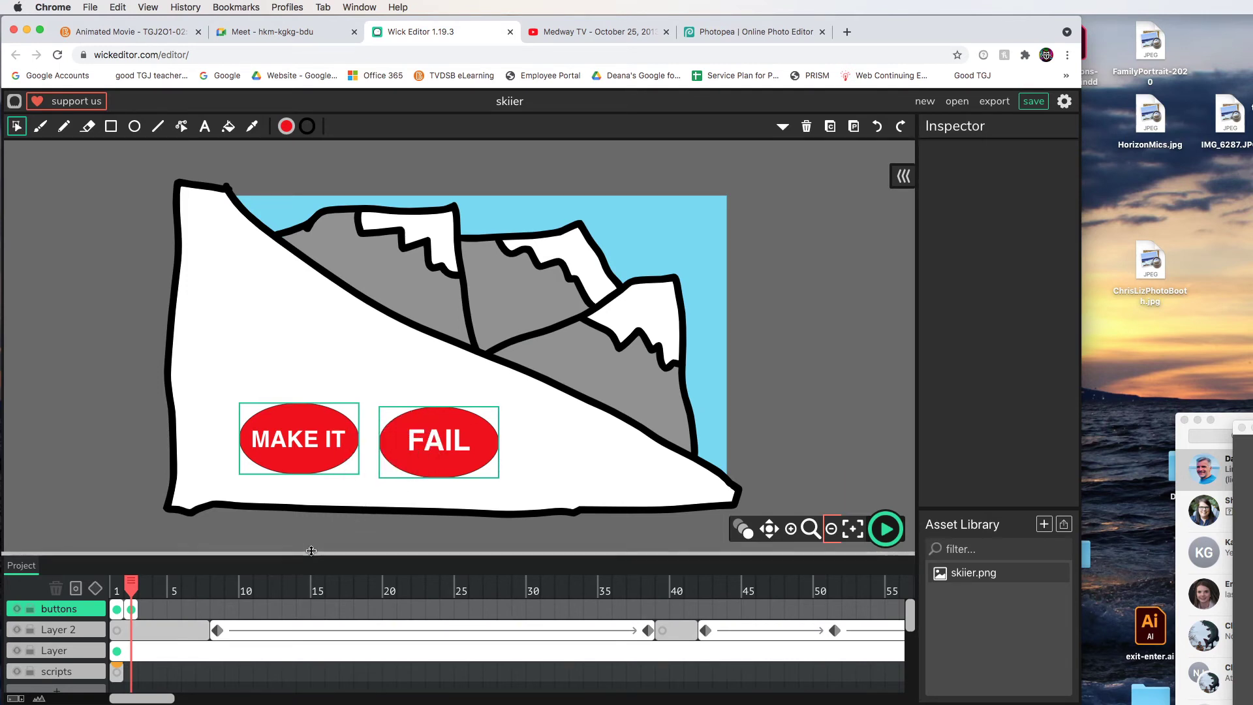
{"action": "left_click", "coordinate": [167, 654]}
{"action": "left_click", "coordinate": [169, 639]}
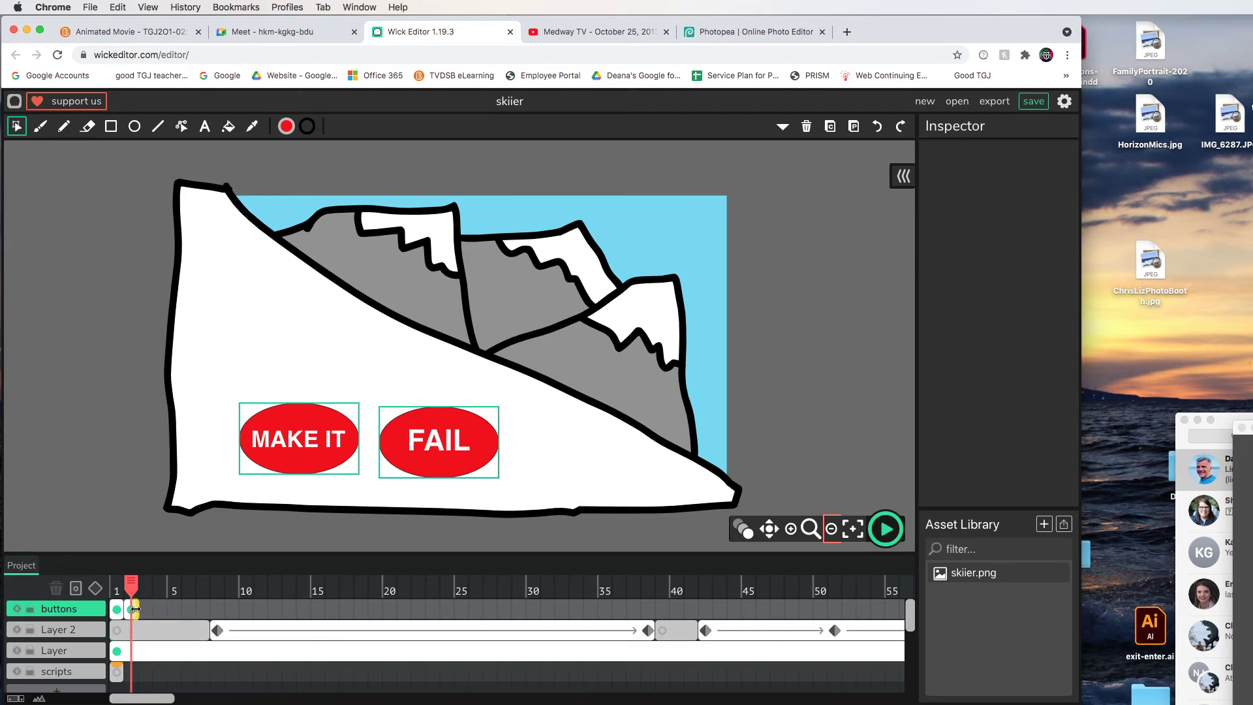
{"action": "left_click", "coordinate": [140, 611]}
{"action": "left_click_drag", "start_coordinate": [138, 609], "coordinate": [787, 609]}
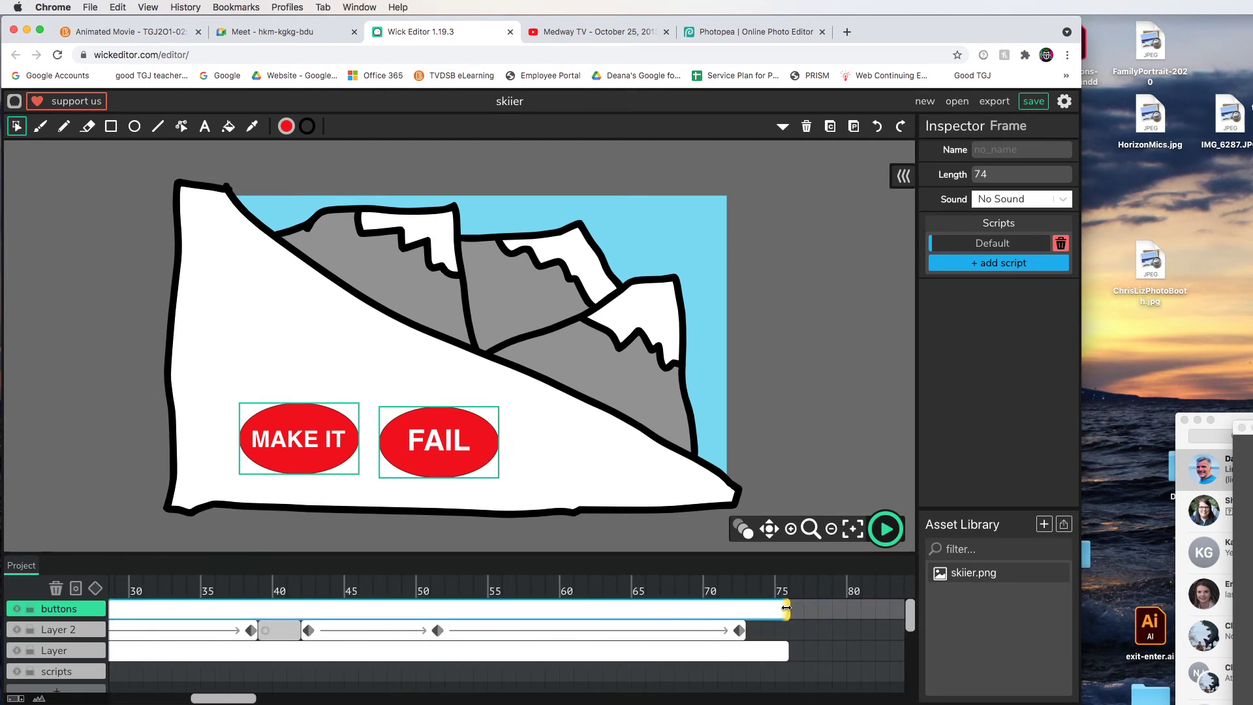
{"action": "left_click_drag", "start_coordinate": [235, 700], "coordinate": [134, 691]}
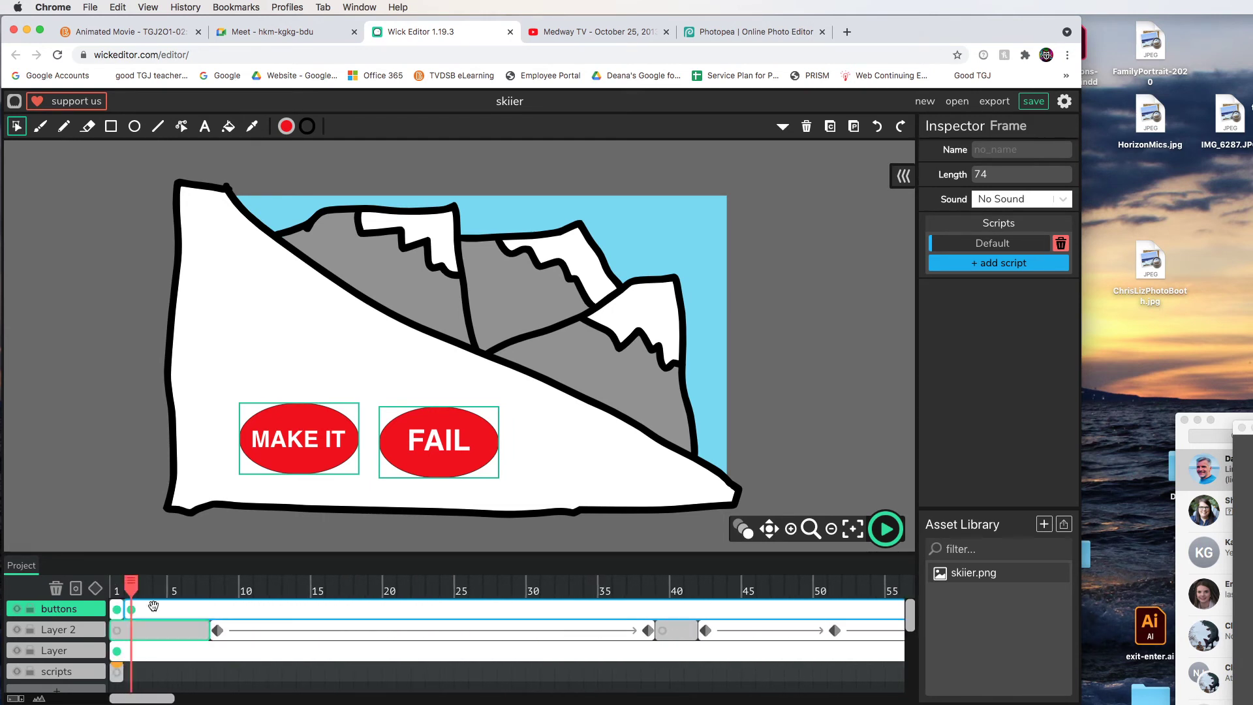
Step: Scrub the timeline to about frame 15 and back to frame 7 to find where the skier's run begins
{"action": "left_click_drag", "start_coordinate": [131, 582], "coordinate": [319, 606]}
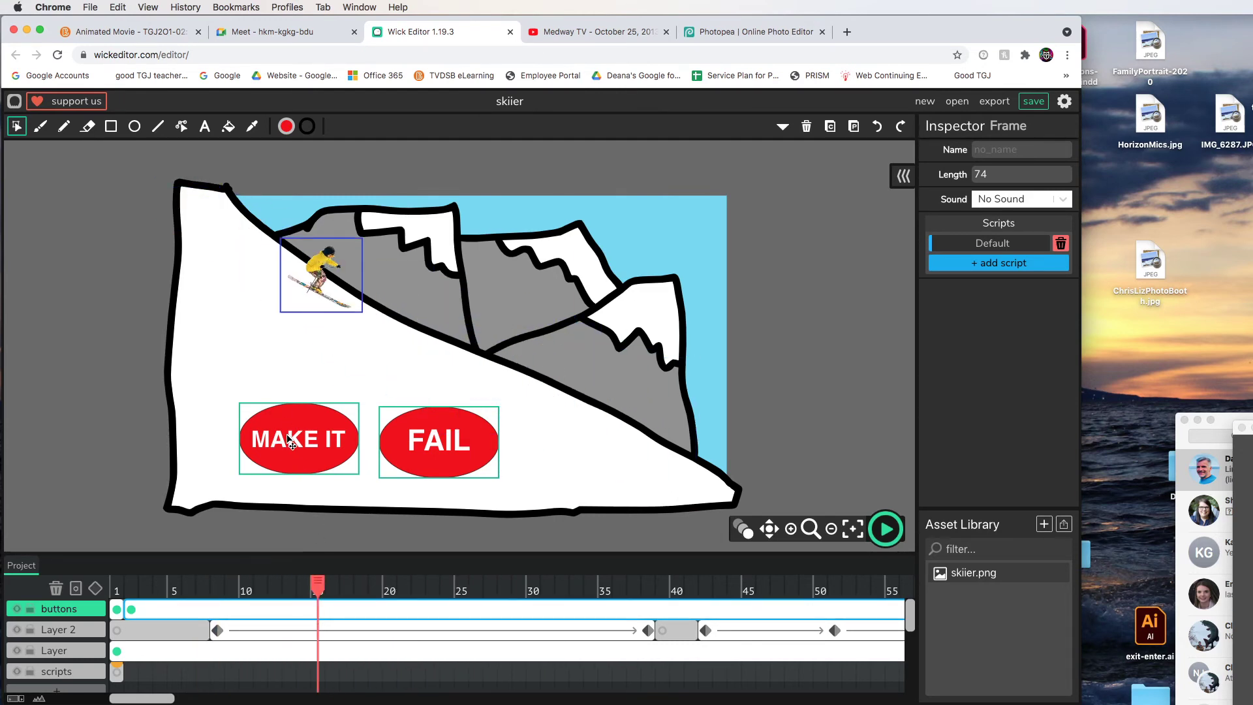
{"action": "left_click", "coordinate": [202, 590]}
{"action": "mouse_move", "coordinate": [199, 587]}
{"action": "left_mouse_down"}
{"action": "mouse_move", "coordinate": [187, 590]}
{"action": "mouse_move", "coordinate": [672, 605]}
{"action": "mouse_move", "coordinate": [175, 585]}
{"action": "mouse_move", "coordinate": [203, 586]}
{"action": "left_mouse_up"}
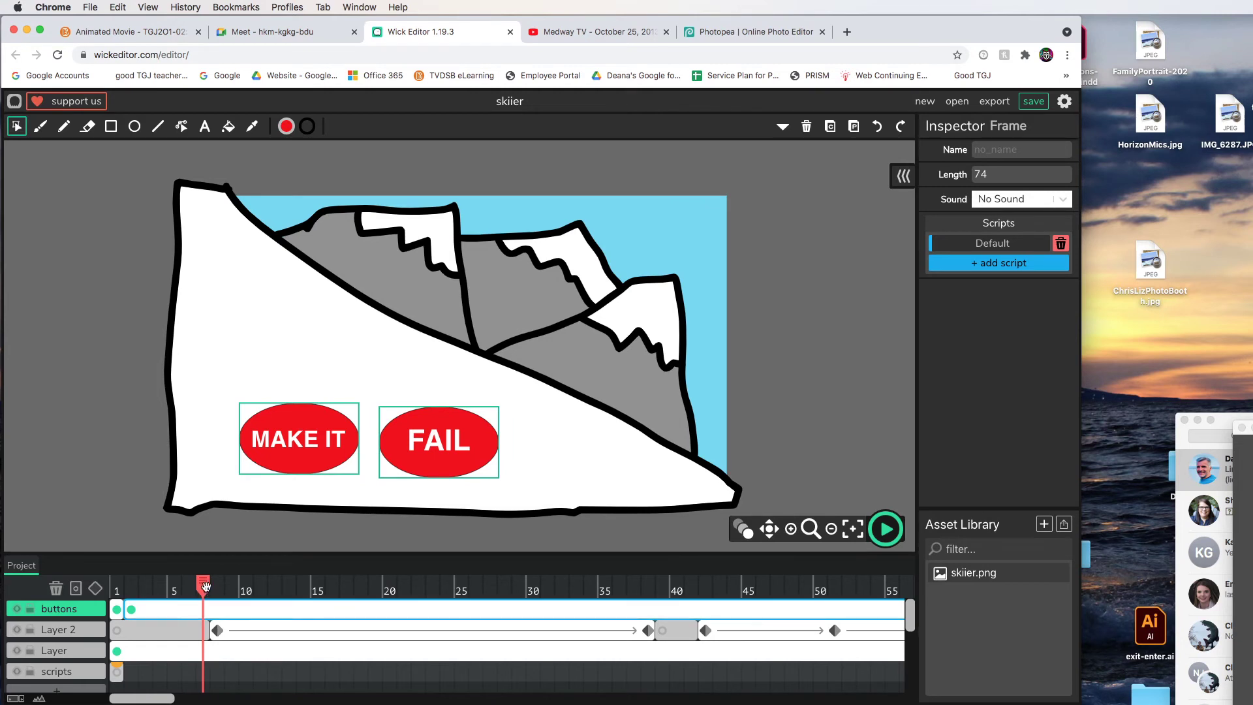
{"action": "mouse_move", "coordinate": [205, 583]}
{"action": "left_mouse_down"}
{"action": "mouse_move", "coordinate": [719, 585]}
{"action": "mouse_move", "coordinate": [190, 590]}
{"action": "left_mouse_up"}
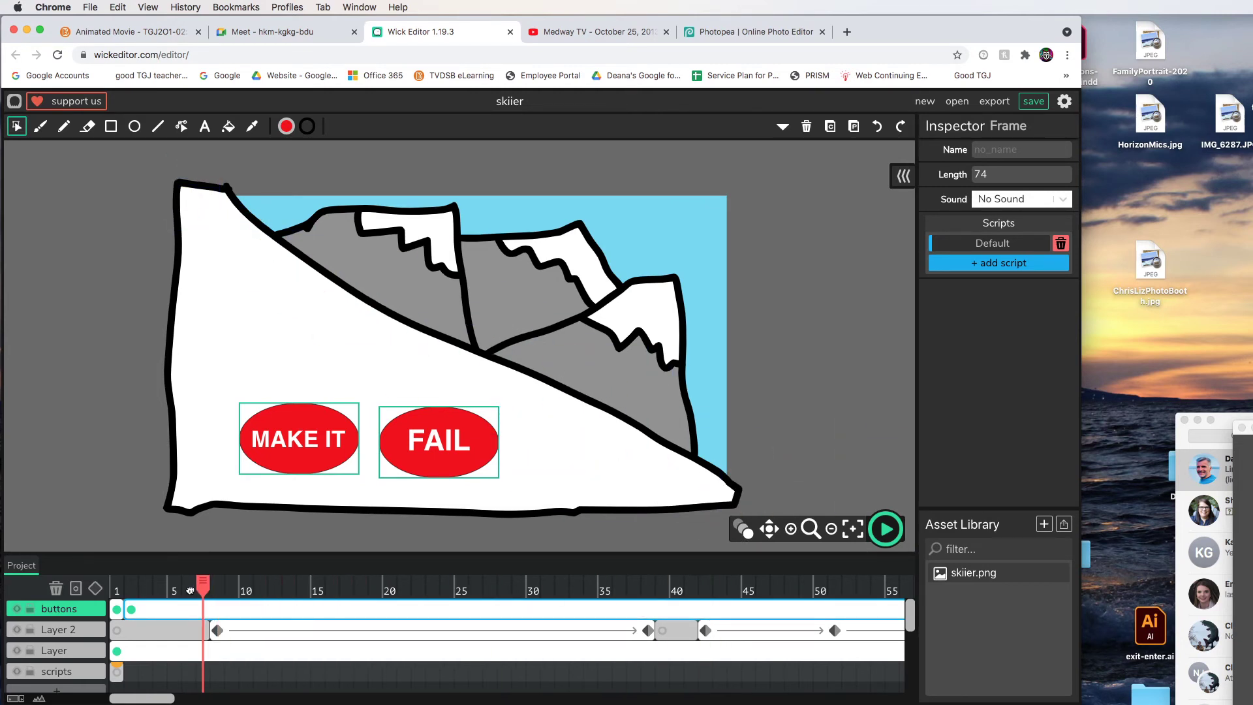
Step: Review the MAKE IT button's Mouseclick script, close the code editor, and select the FAIL button
{"action": "left_click", "coordinate": [304, 464]}
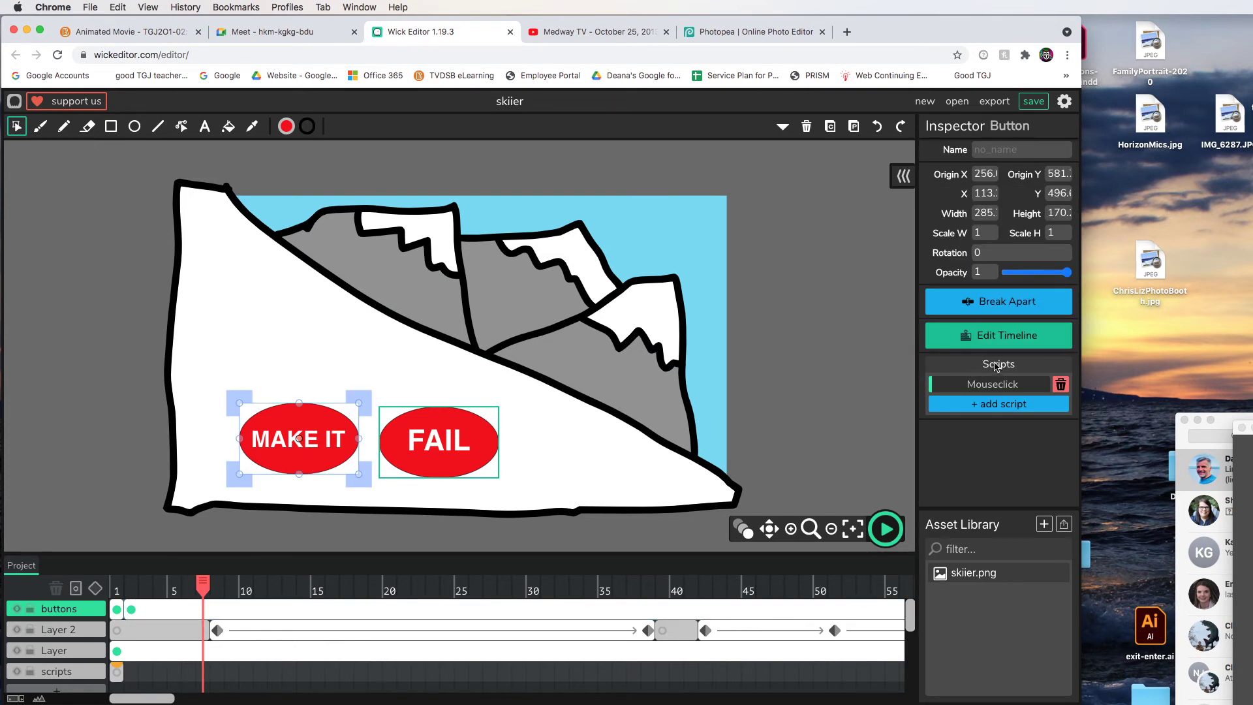
{"action": "left_click", "coordinate": [995, 387]}
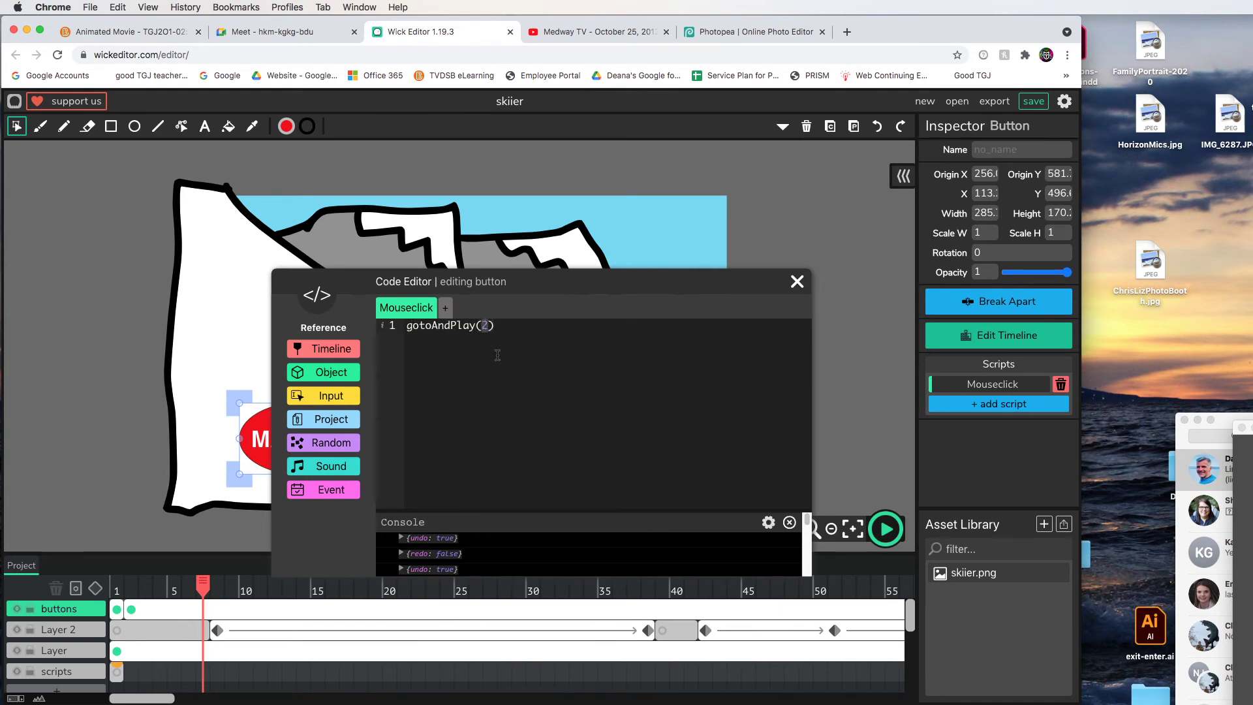
{"action": "left_click", "coordinate": [796, 283]}
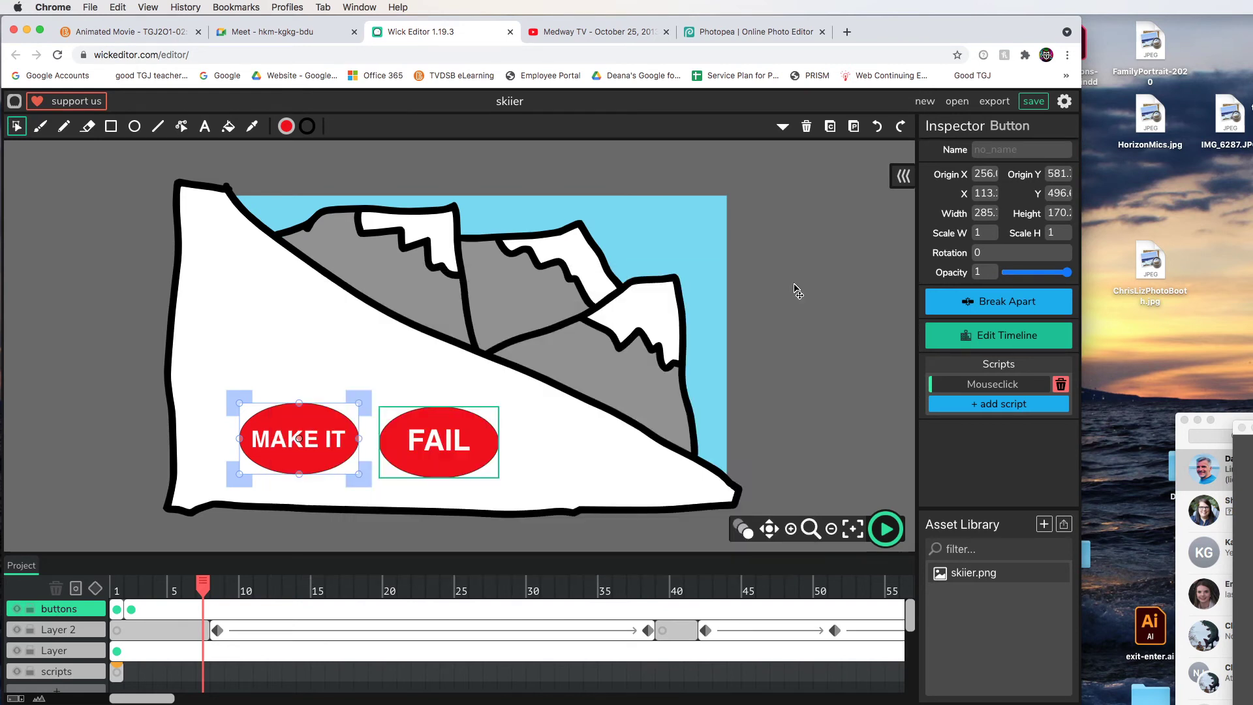
{"action": "left_click", "coordinate": [452, 432]}
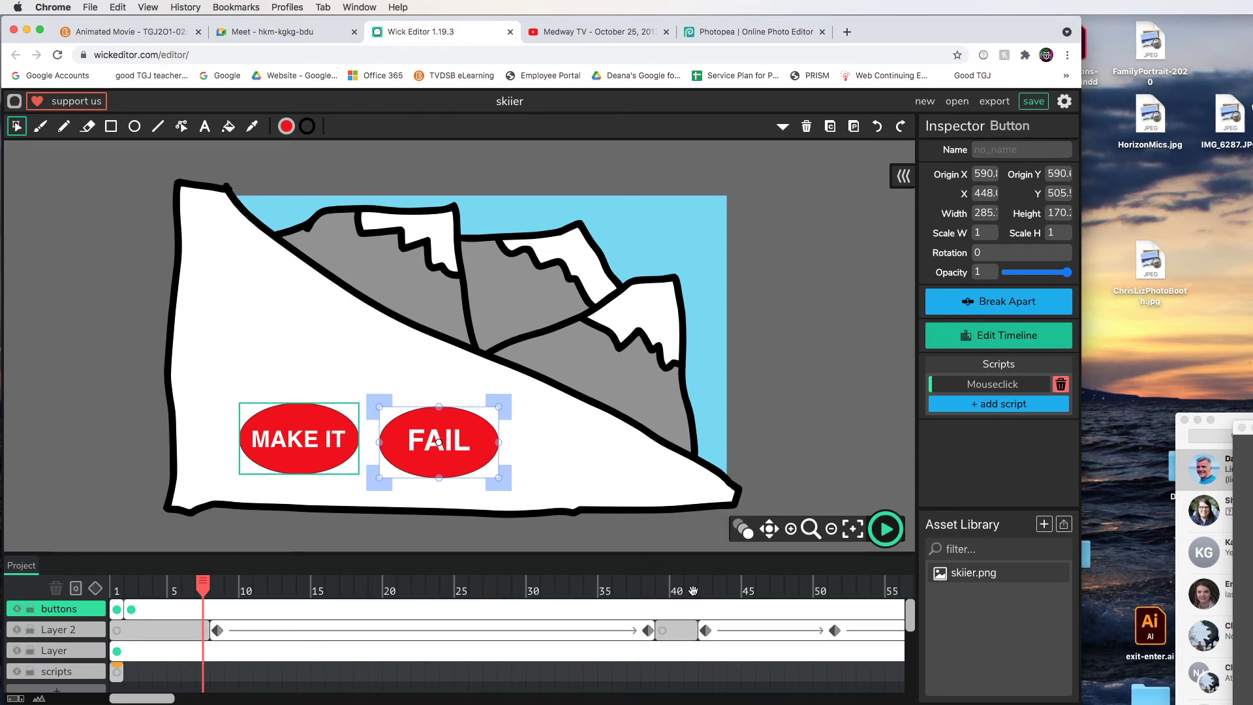
Step: Review the FAIL button's Mouseclick script and close the code editor
{"action": "left_click", "coordinate": [701, 630]}
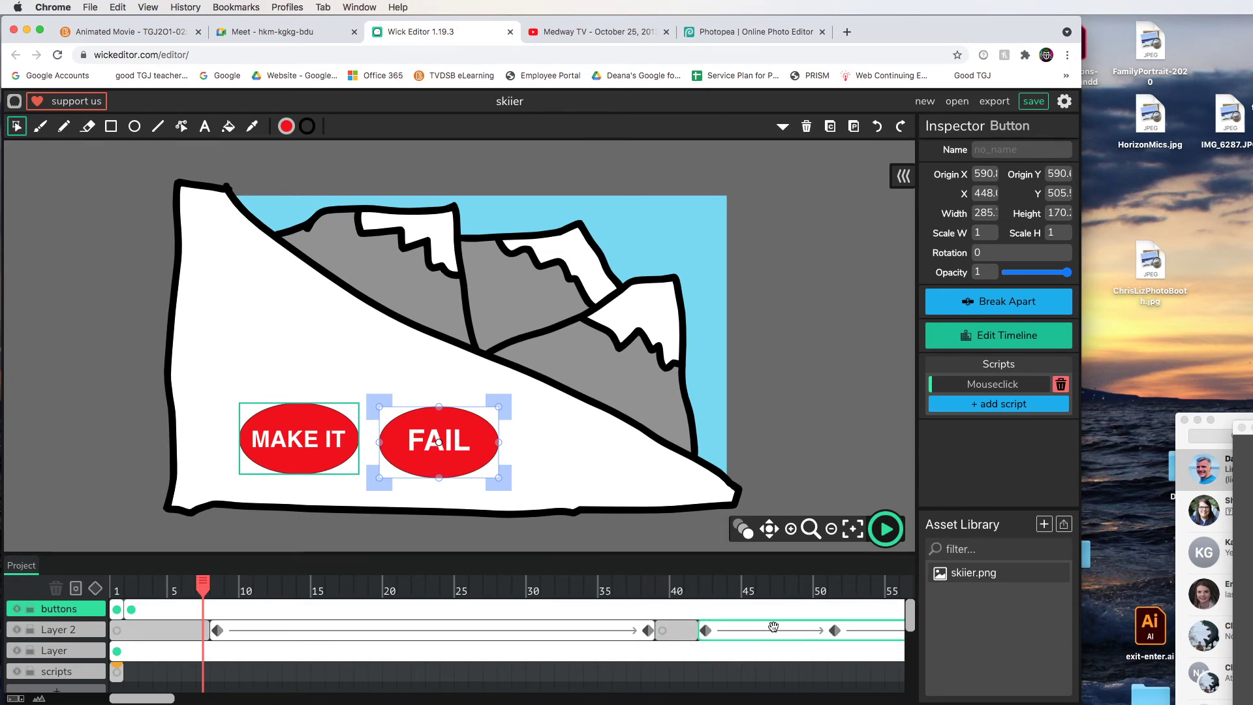
{"action": "left_click", "coordinate": [992, 385]}
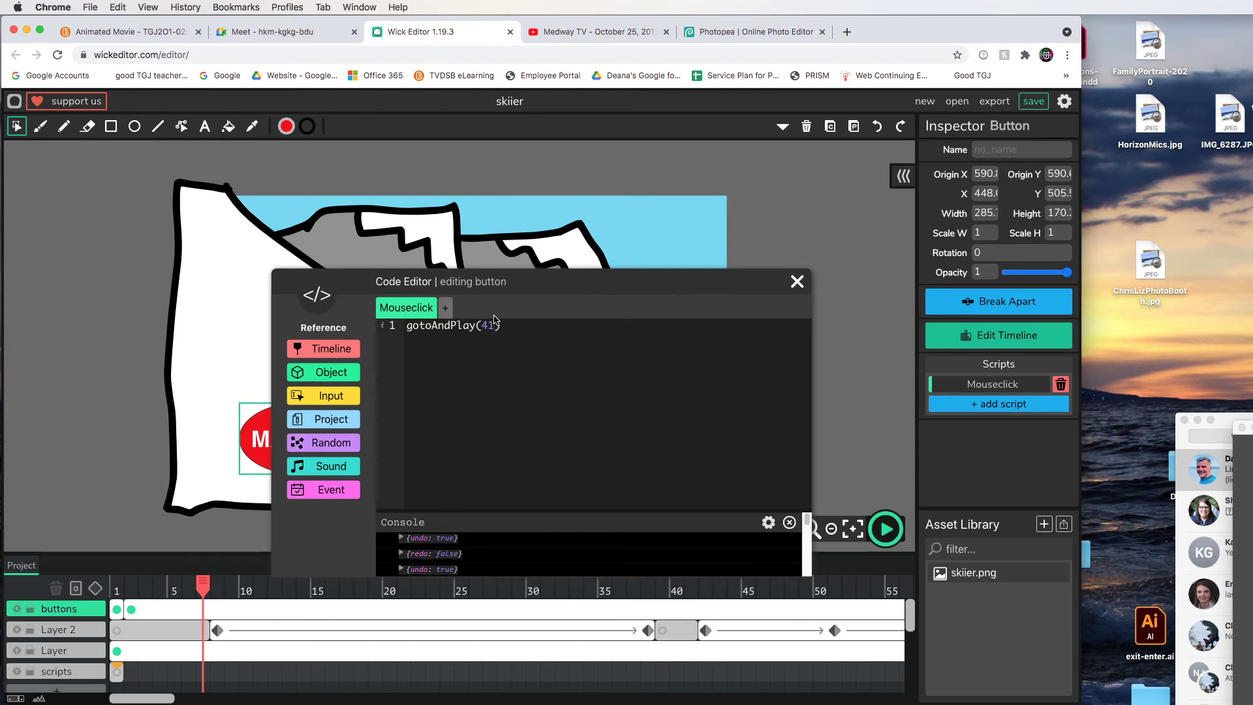
{"action": "left_click", "coordinate": [798, 284]}
{"action": "left_click", "coordinate": [798, 288]}
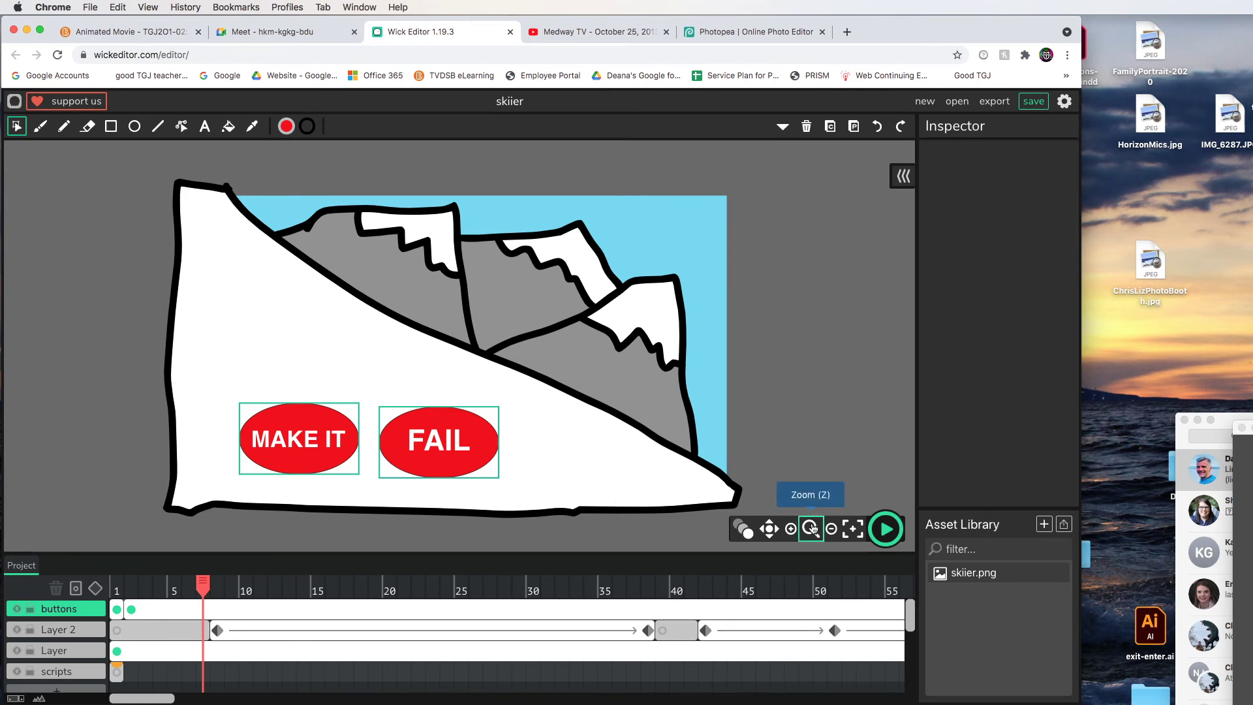
Step: Preview the project from frame 1, activate the PLAY button and the FAIL button, and stop the preview
{"action": "left_click", "coordinate": [885, 529]}
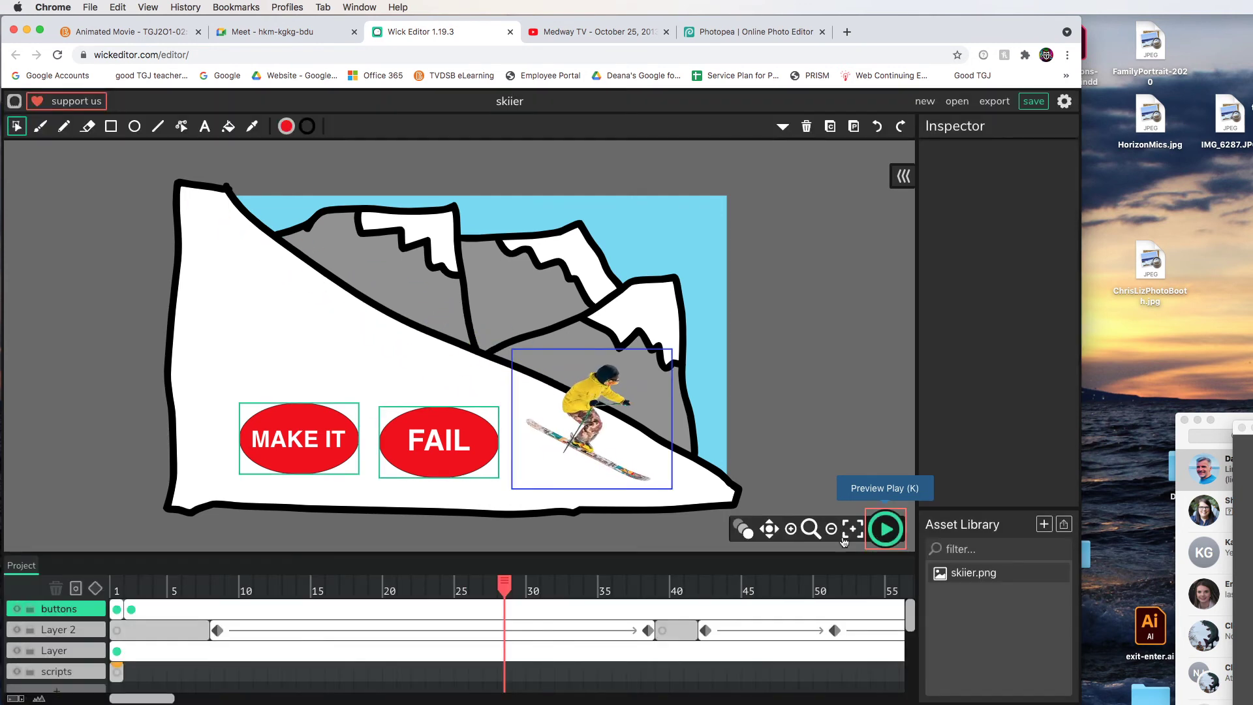
{"action": "left_click", "coordinate": [884, 530]}
{"action": "left_click_drag", "start_coordinate": [506, 586], "coordinate": [69, 569]}
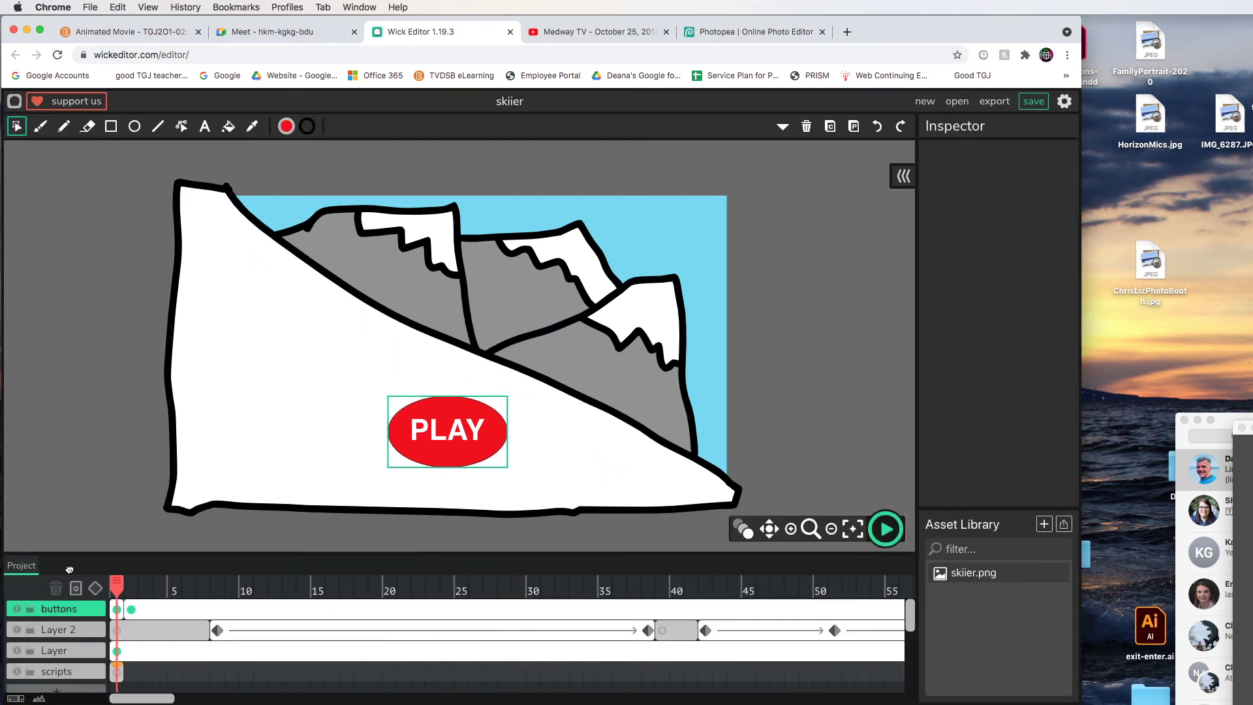
{"action": "left_click", "coordinate": [885, 529]}
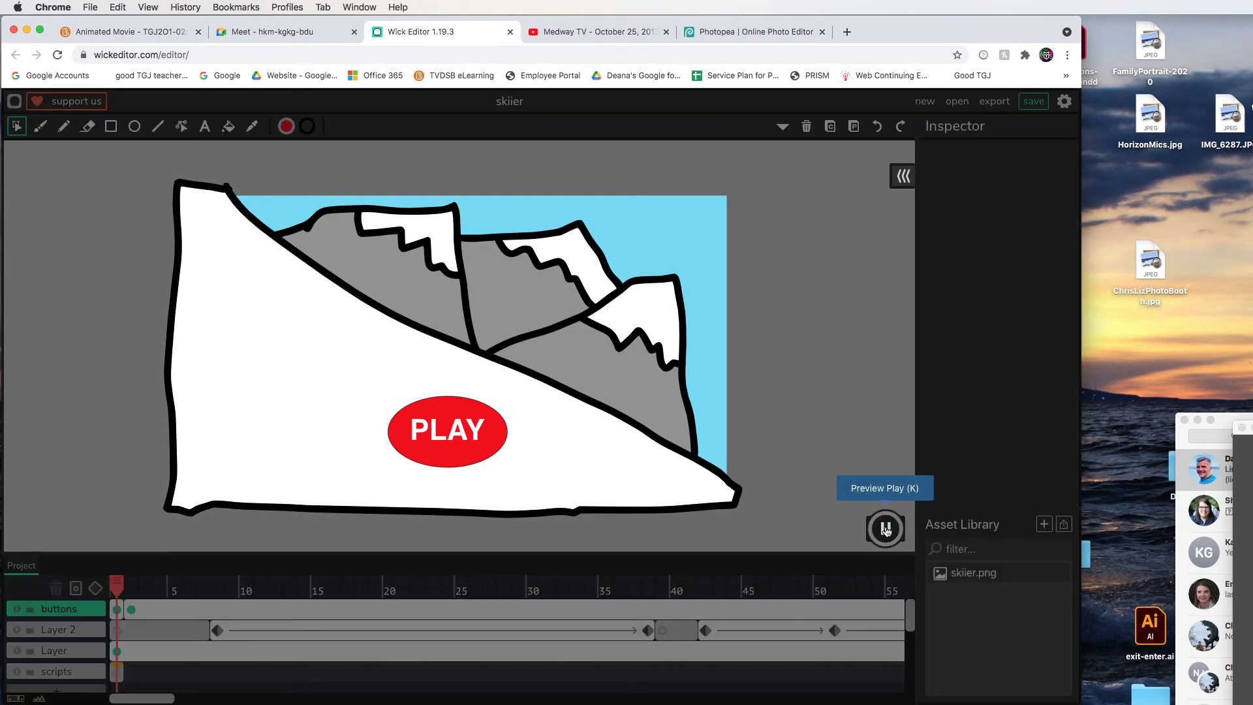
{"action": "left_click", "coordinate": [443, 430]}
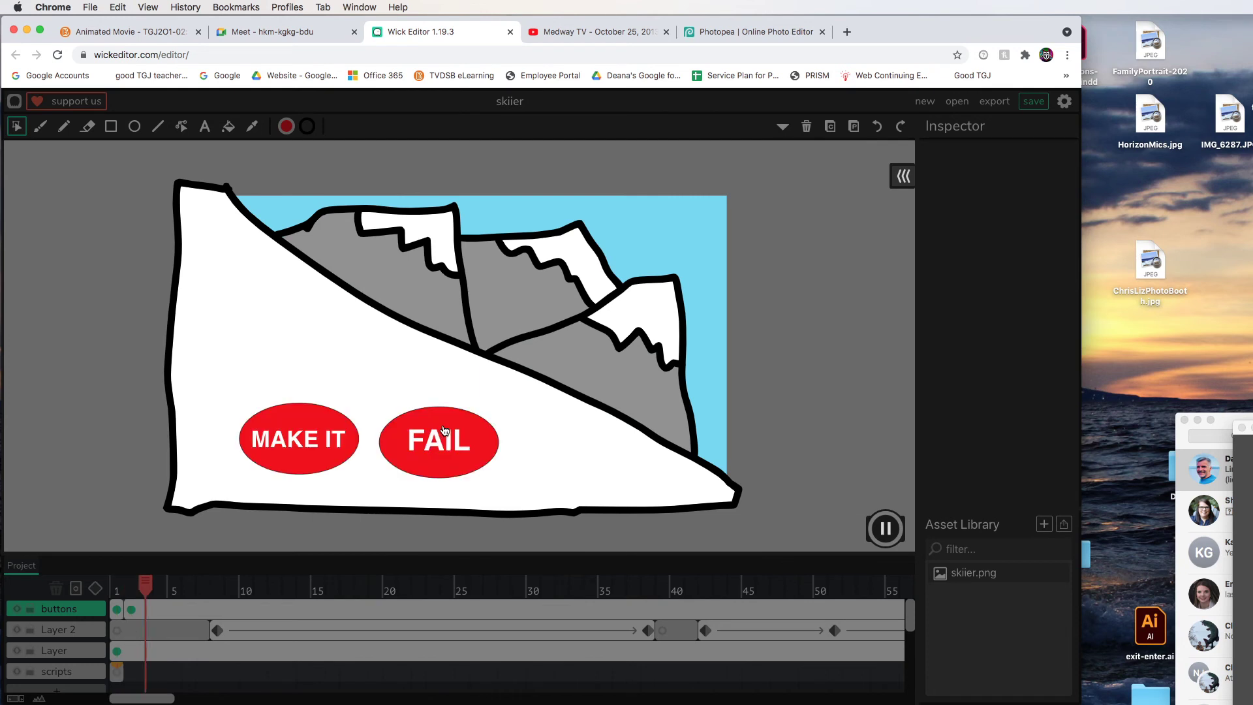
{"action": "left_click", "coordinate": [443, 442]}
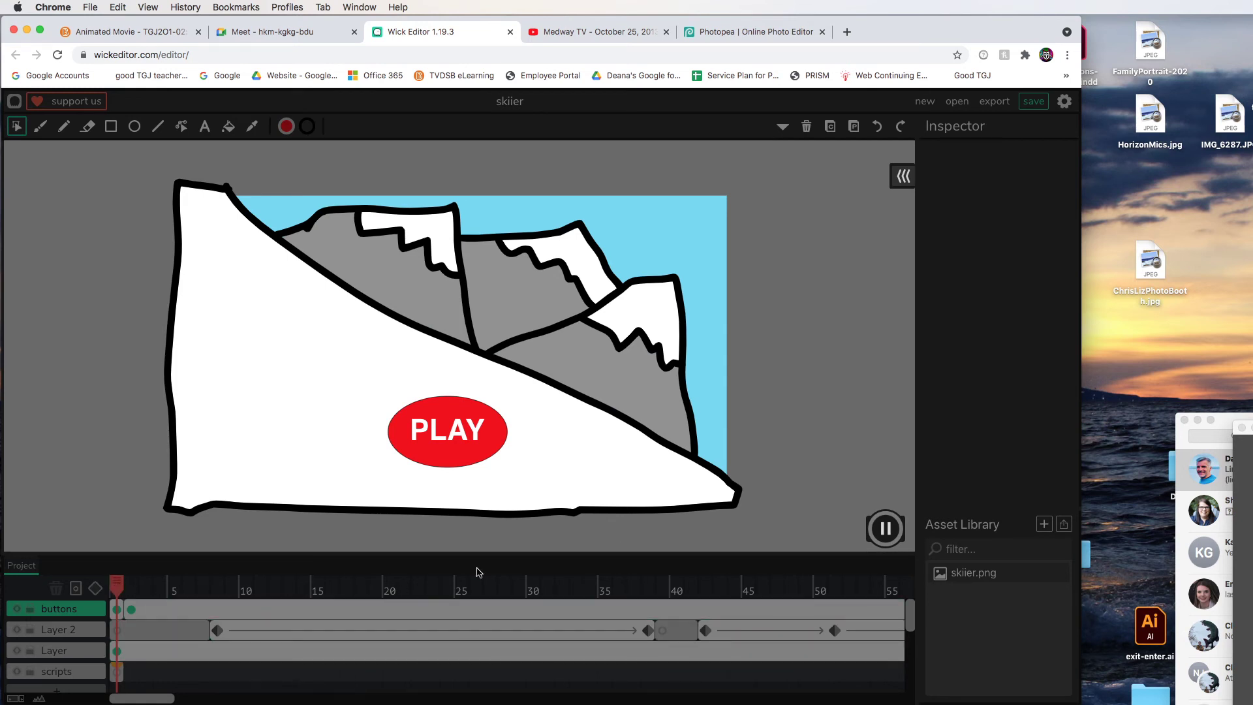
{"action": "left_click", "coordinate": [885, 527]}
Step: Scrub the timeline from frame 1 past frame 39 to the end of the skier animation
{"action": "left_click", "coordinate": [116, 607]}
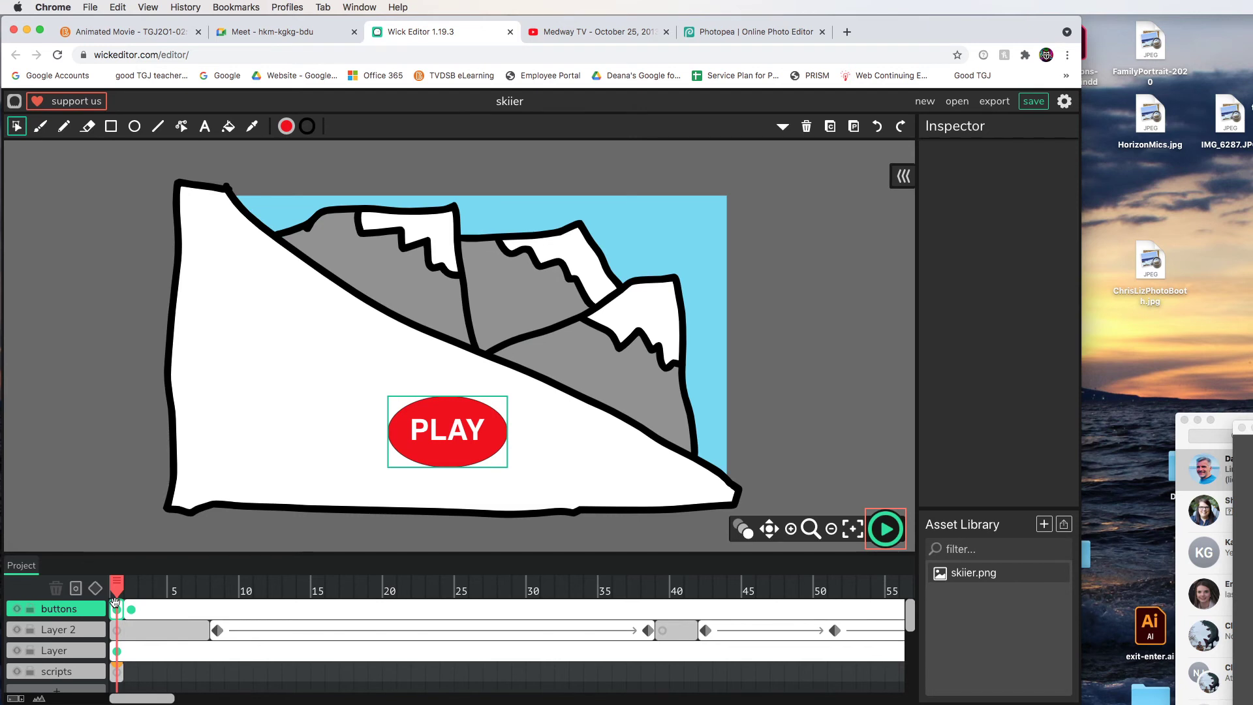
{"action": "left_click_drag", "start_coordinate": [115, 600], "coordinate": [666, 625]}
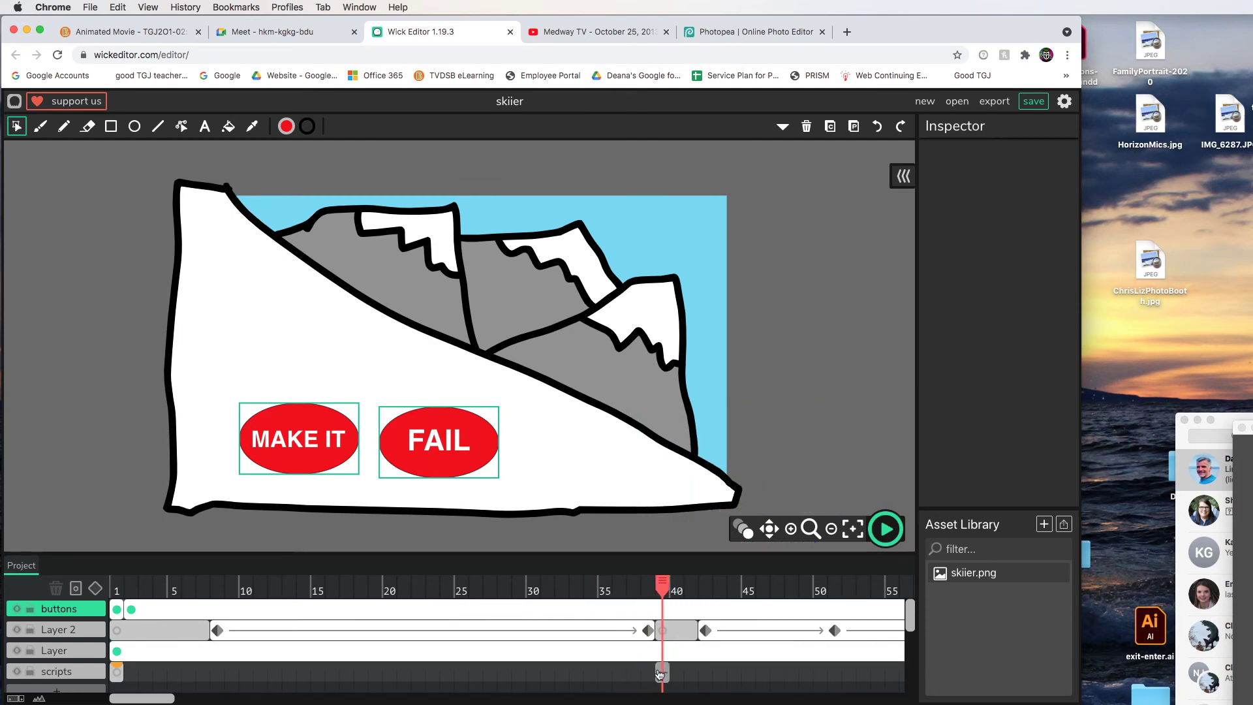
{"action": "left_click_drag", "start_coordinate": [663, 590], "coordinate": [920, 611]}
{"action": "scroll", "coordinate": [913, 610], "scroll_direction": "right", "scroll_amount": 5}
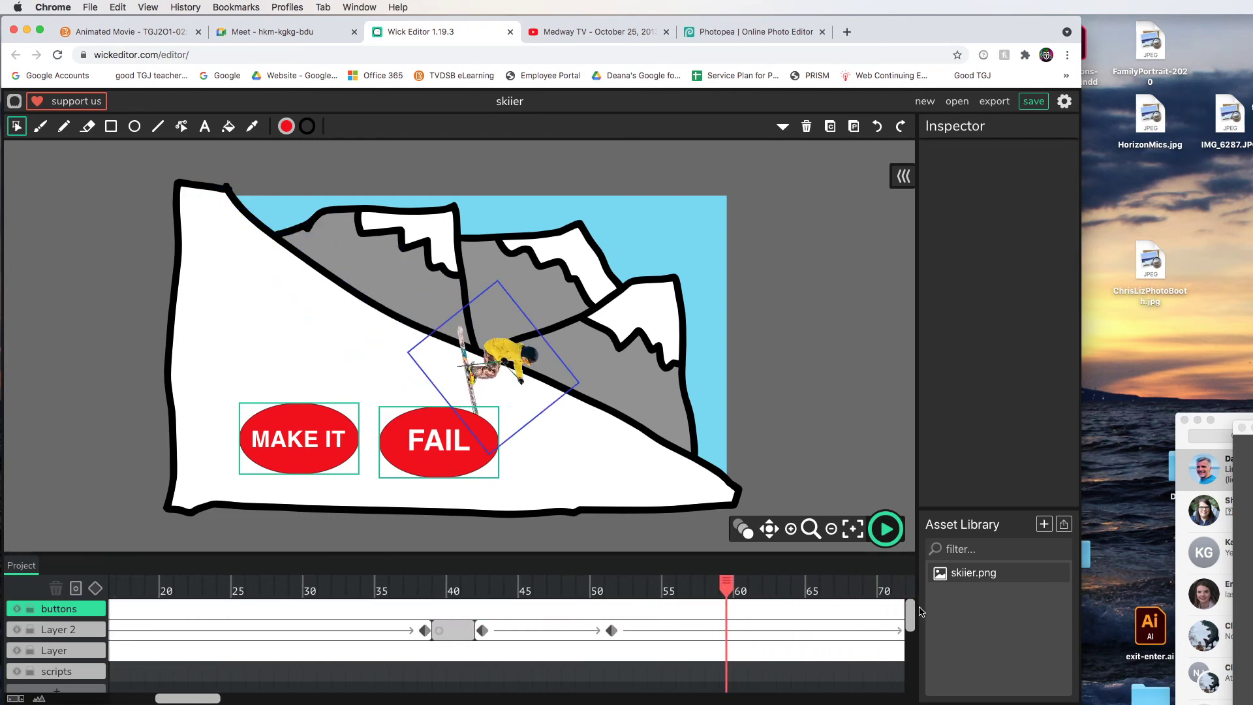
{"action": "left_click_drag", "start_coordinate": [723, 584], "coordinate": [809, 595]}
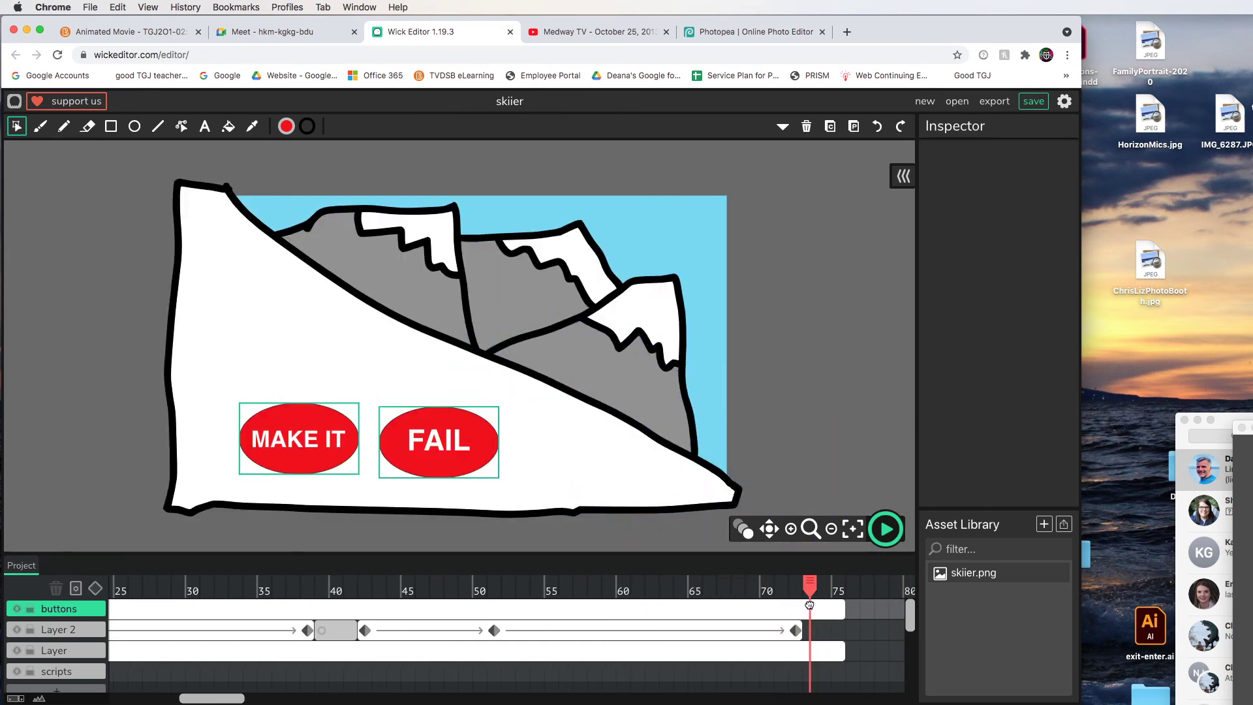
{"action": "left_click_drag", "start_coordinate": [812, 600], "coordinate": [839, 597]}
Step: Add a frame at frame 39 on the scripts layer and insert stop() in its Default script
{"action": "left_click_drag", "start_coordinate": [839, 598], "coordinate": [325, 607]}
{"action": "left_click", "coordinate": [325, 607]}
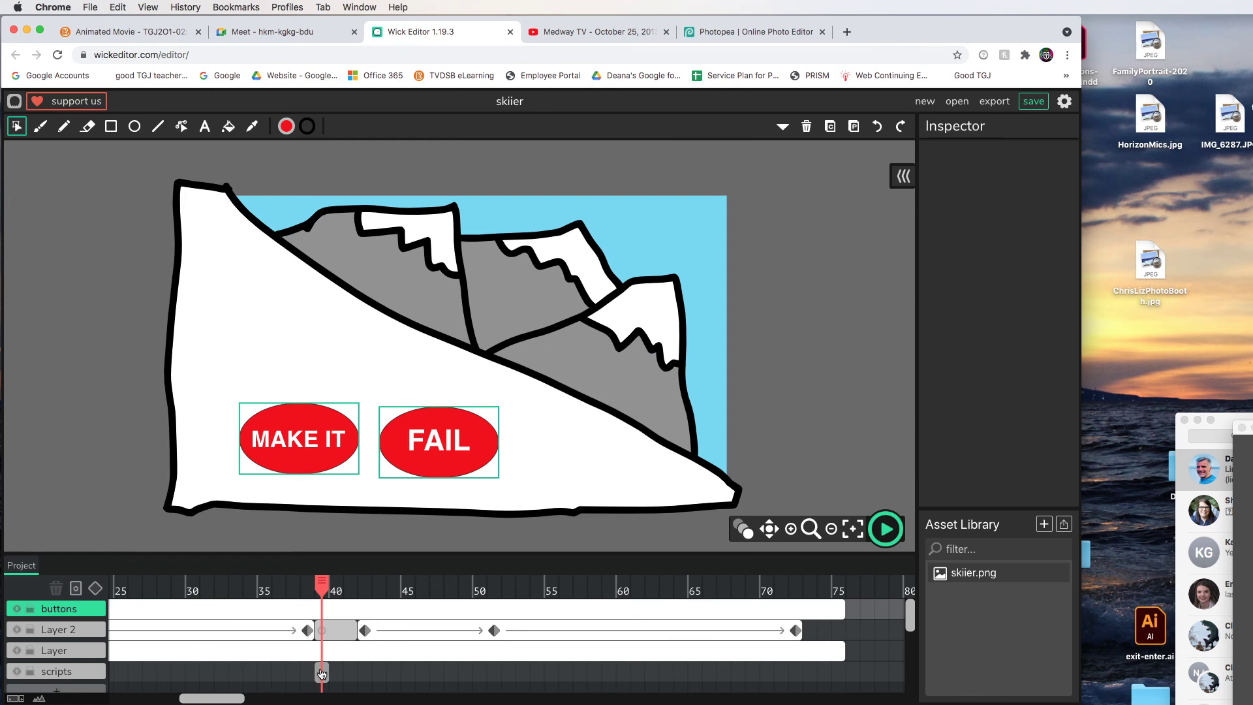
{"action": "left_click", "coordinate": [322, 674]}
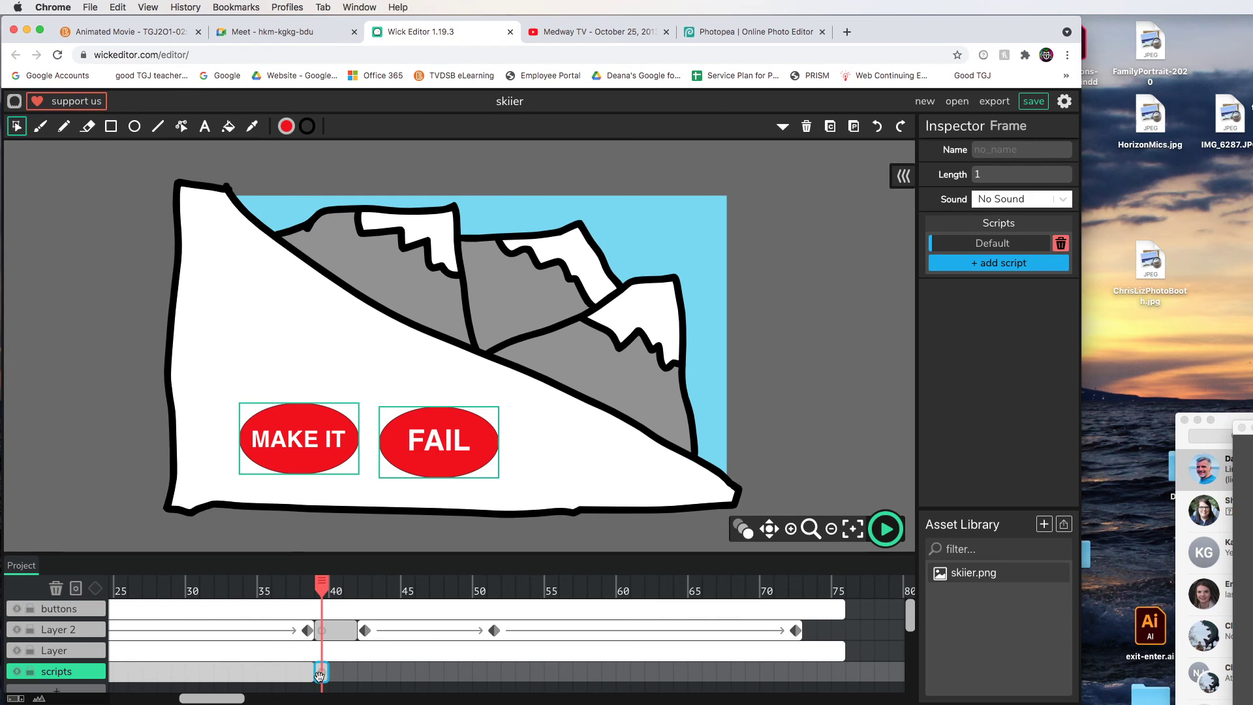
{"action": "left_click", "coordinate": [992, 246]}
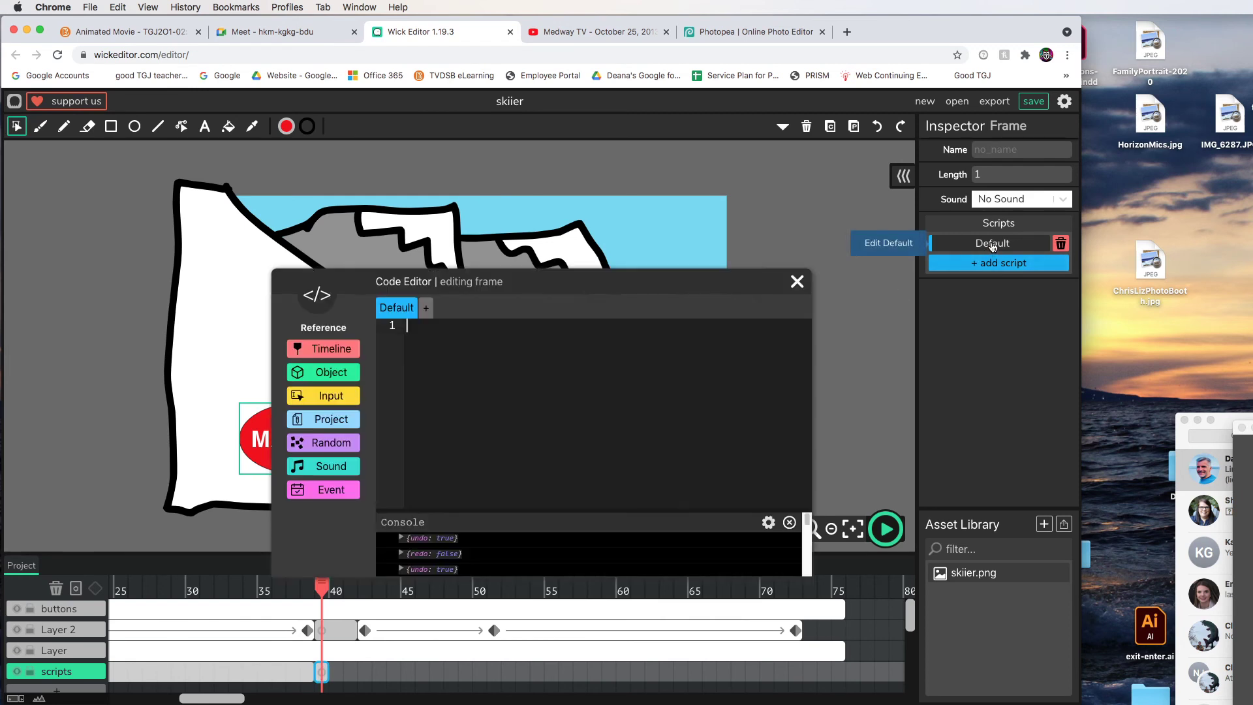
{"action": "left_click", "coordinate": [335, 351]}
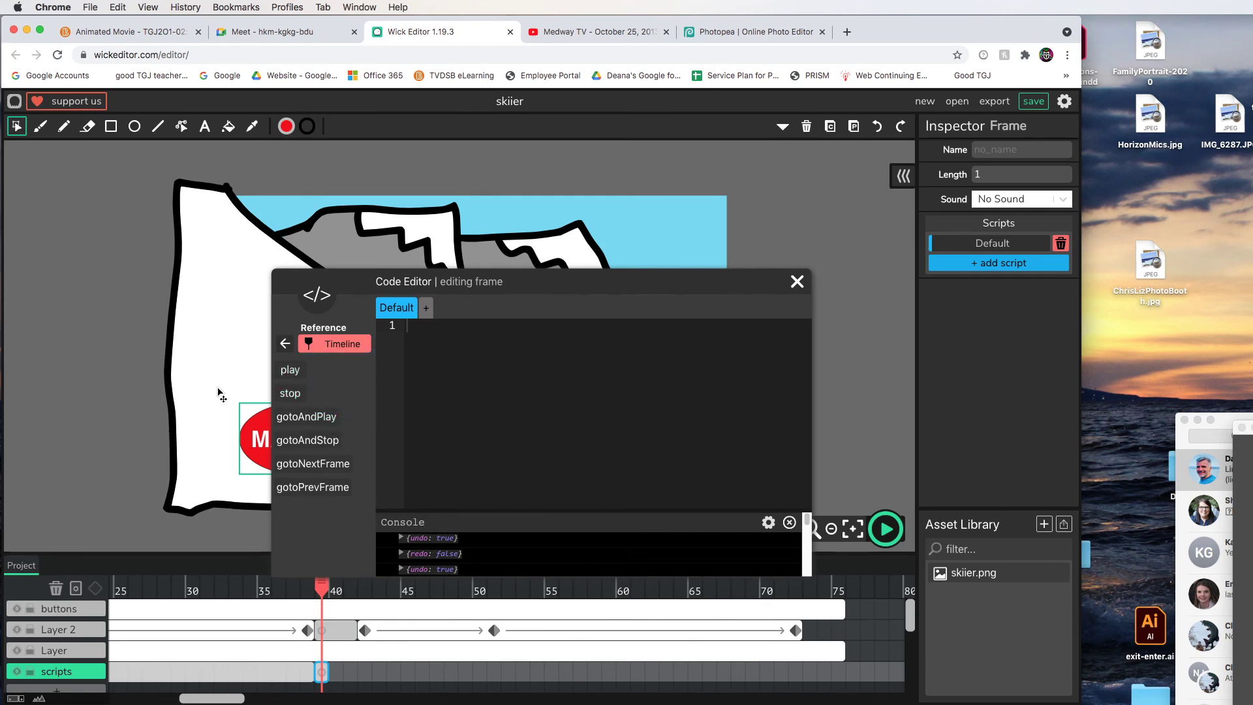
{"action": "left_click", "coordinate": [290, 393]}
{"action": "left_click", "coordinate": [796, 283]}
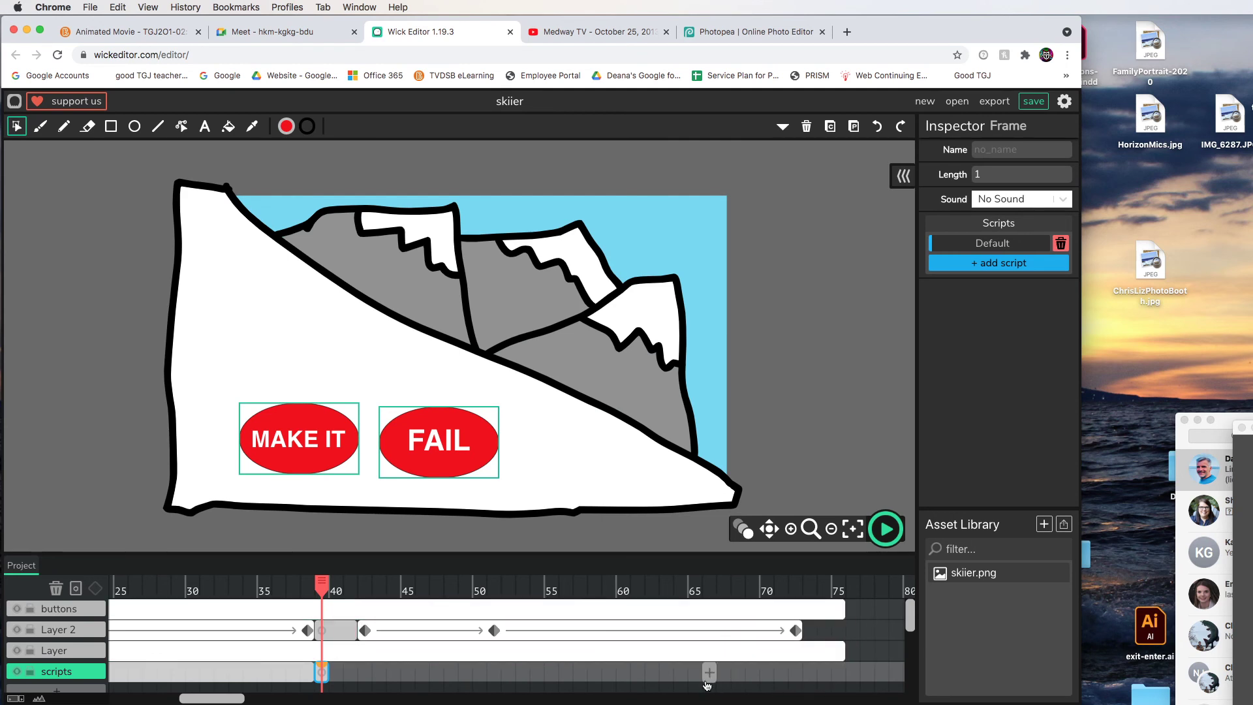
Step: Preview briefly from frame 39, return the playhead to frame 1, and run and stop the preview from there
{"action": "left_click", "coordinate": [886, 528]}
{"action": "left_click", "coordinate": [887, 529]}
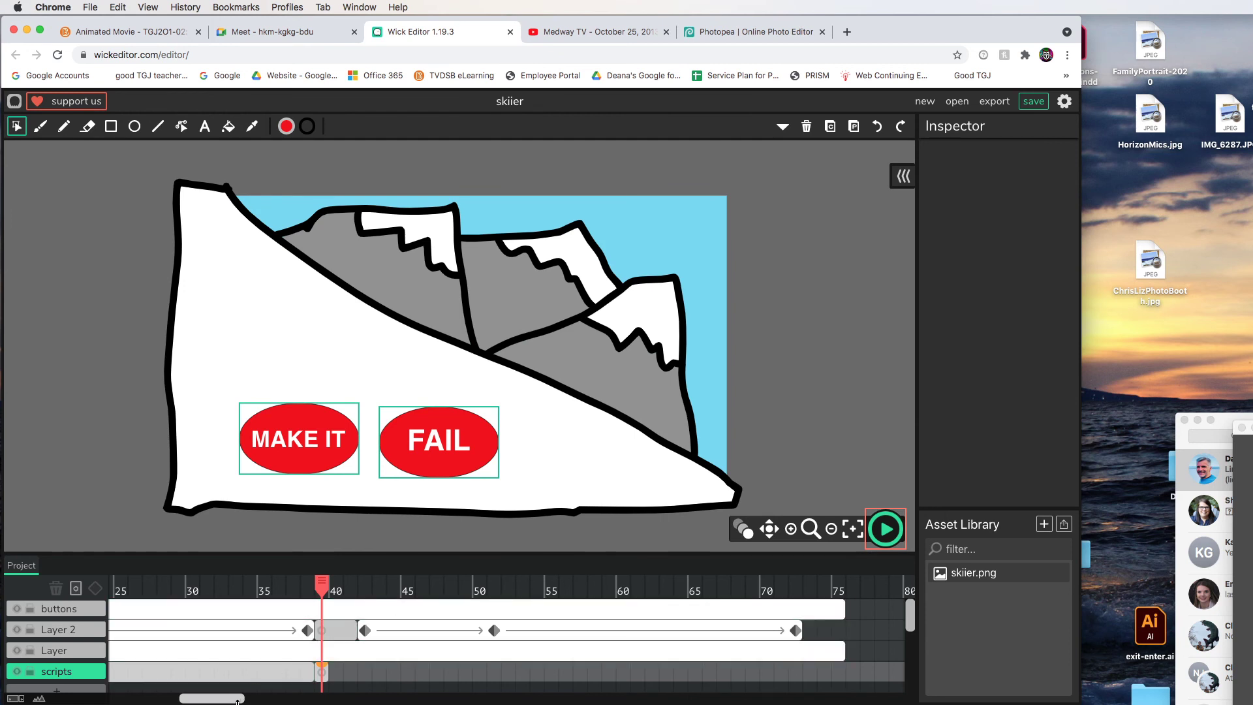
{"action": "left_click_drag", "start_coordinate": [232, 698], "coordinate": [162, 698]}
{"action": "left_click", "coordinate": [119, 589]}
{"action": "left_click", "coordinate": [119, 589]}
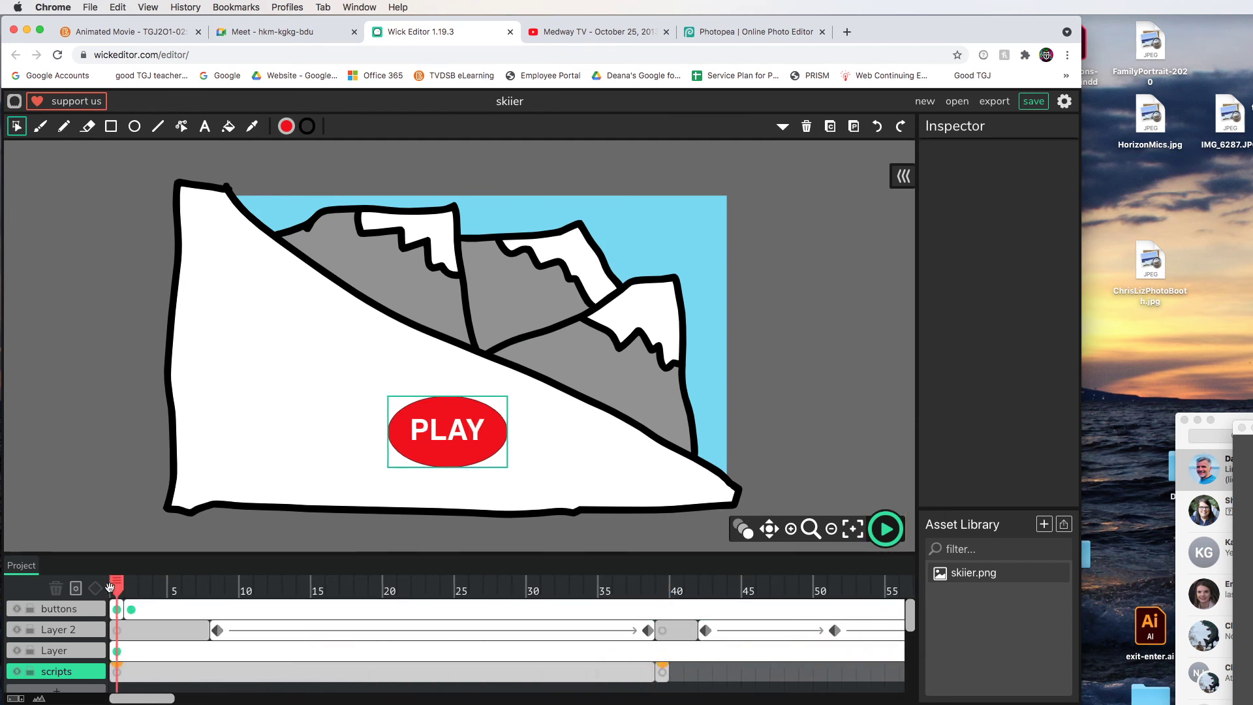
{"action": "left_click", "coordinate": [886, 530]}
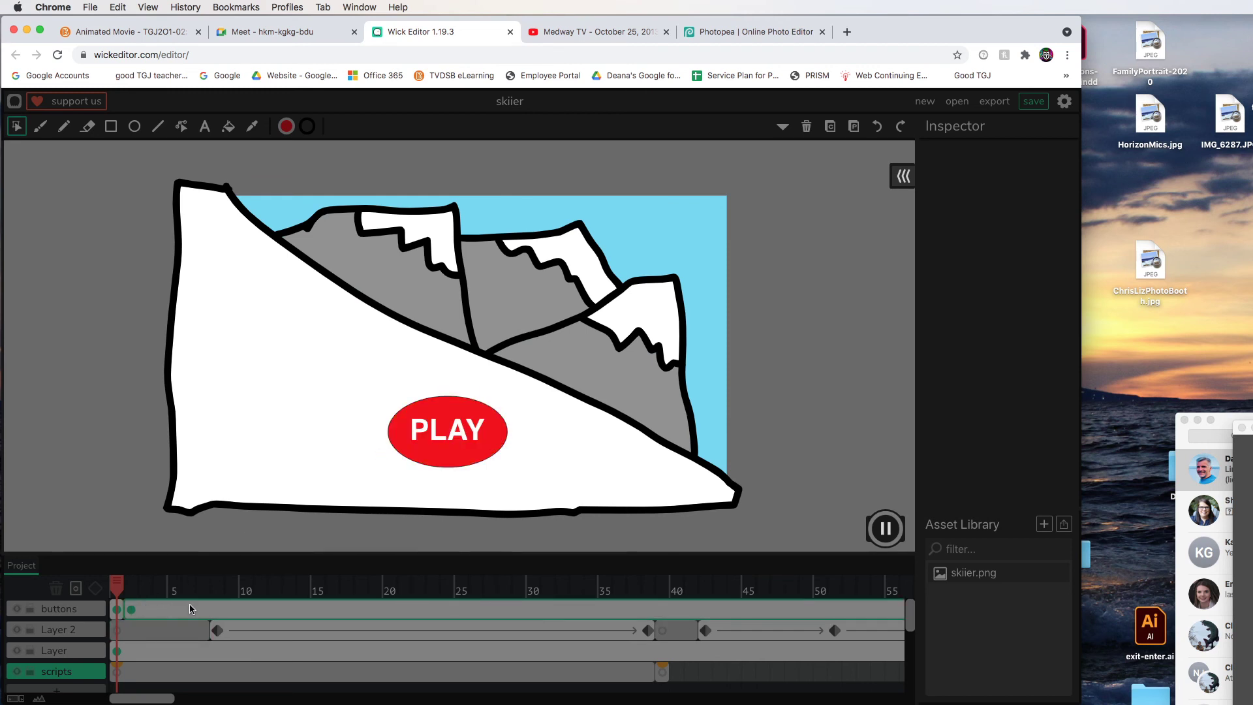
{"action": "left_click", "coordinate": [886, 534]}
{"action": "left_click", "coordinate": [885, 534]}
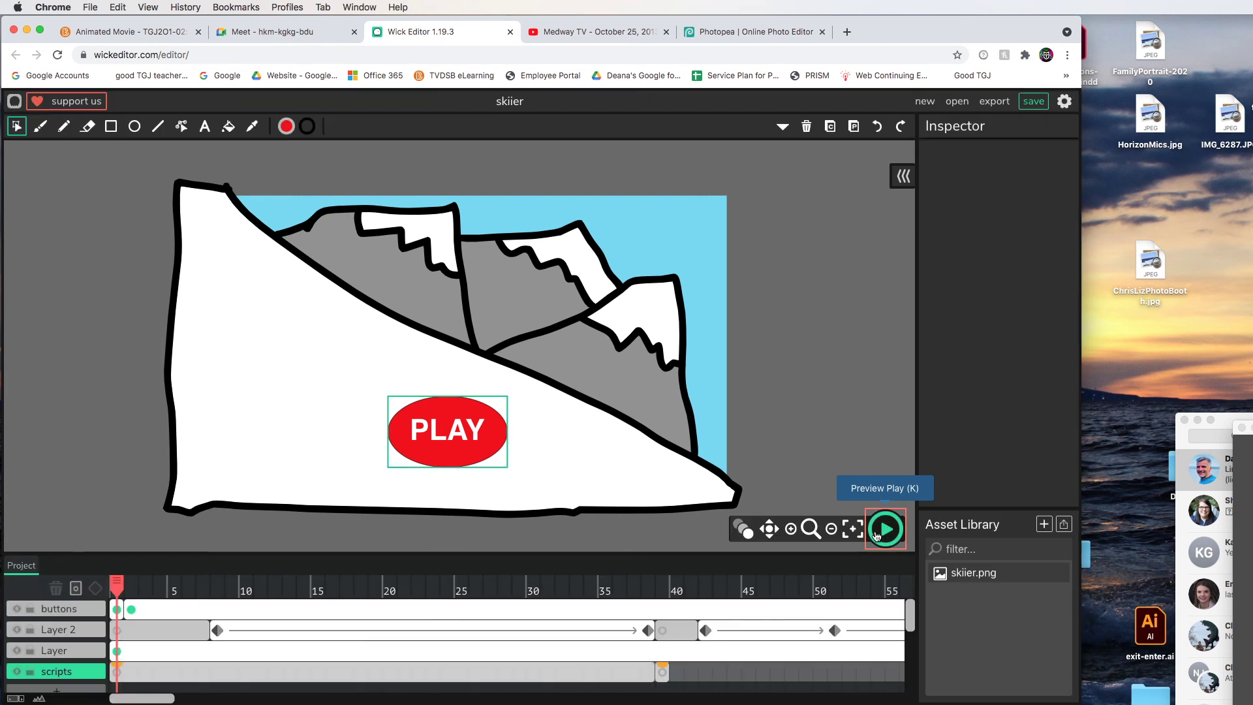
Step: Split off a new frame at frame 2 on the scripts layer and insert stop() in its Default script
{"action": "left_click_drag", "start_coordinate": [122, 585], "coordinate": [132, 584]}
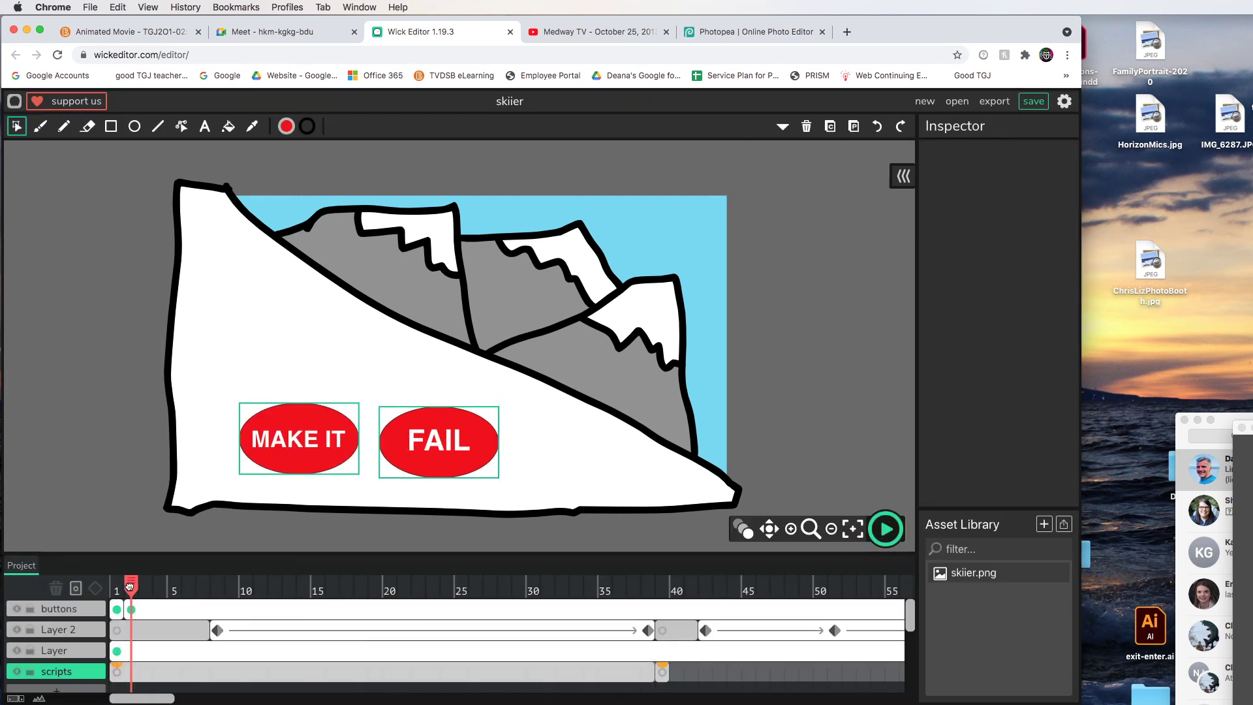
{"action": "left_click", "coordinate": [131, 676]}
{"action": "left_click", "coordinate": [132, 676]}
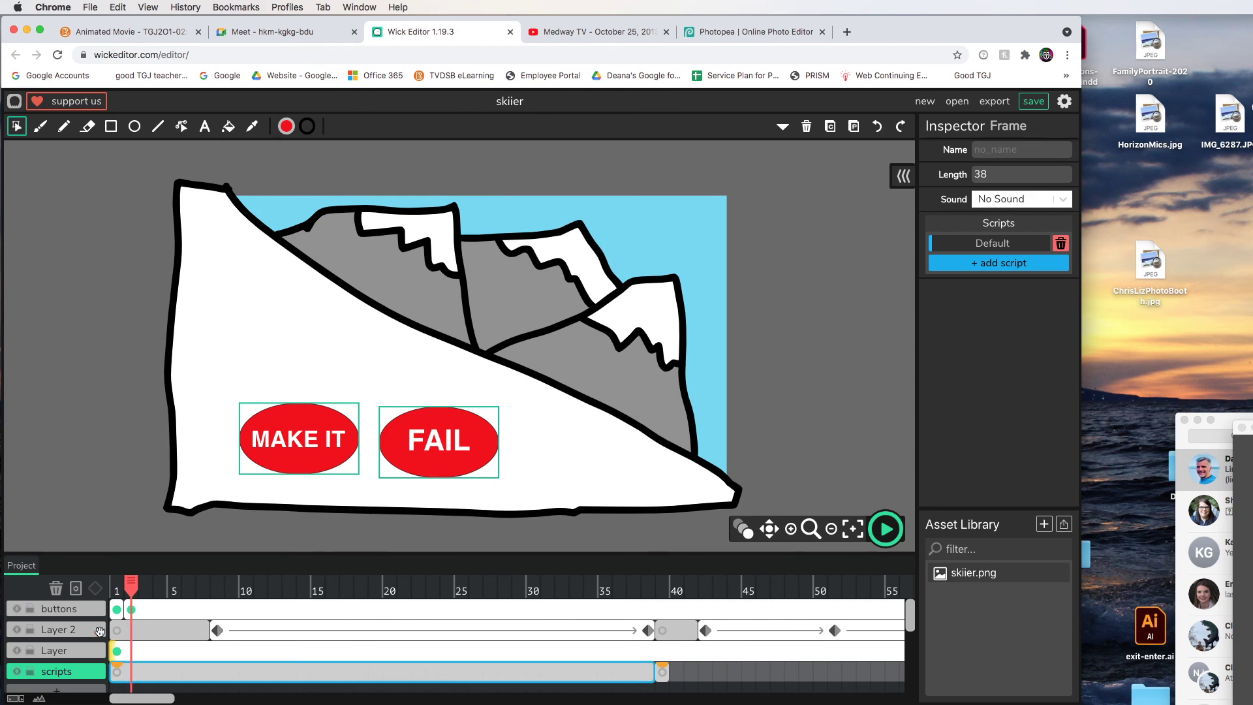
{"action": "left_click", "coordinate": [82, 592]}
{"action": "left_click", "coordinate": [985, 243]}
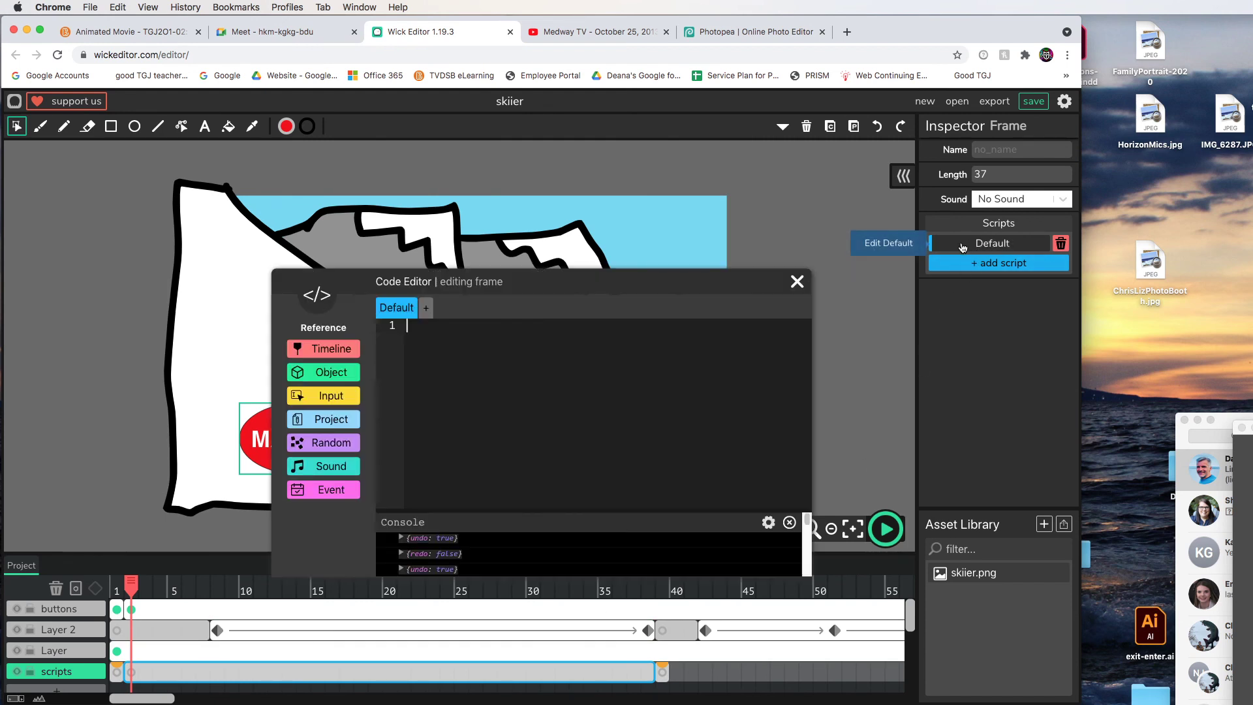
{"action": "left_click", "coordinate": [329, 351]}
{"action": "left_click", "coordinate": [292, 395]}
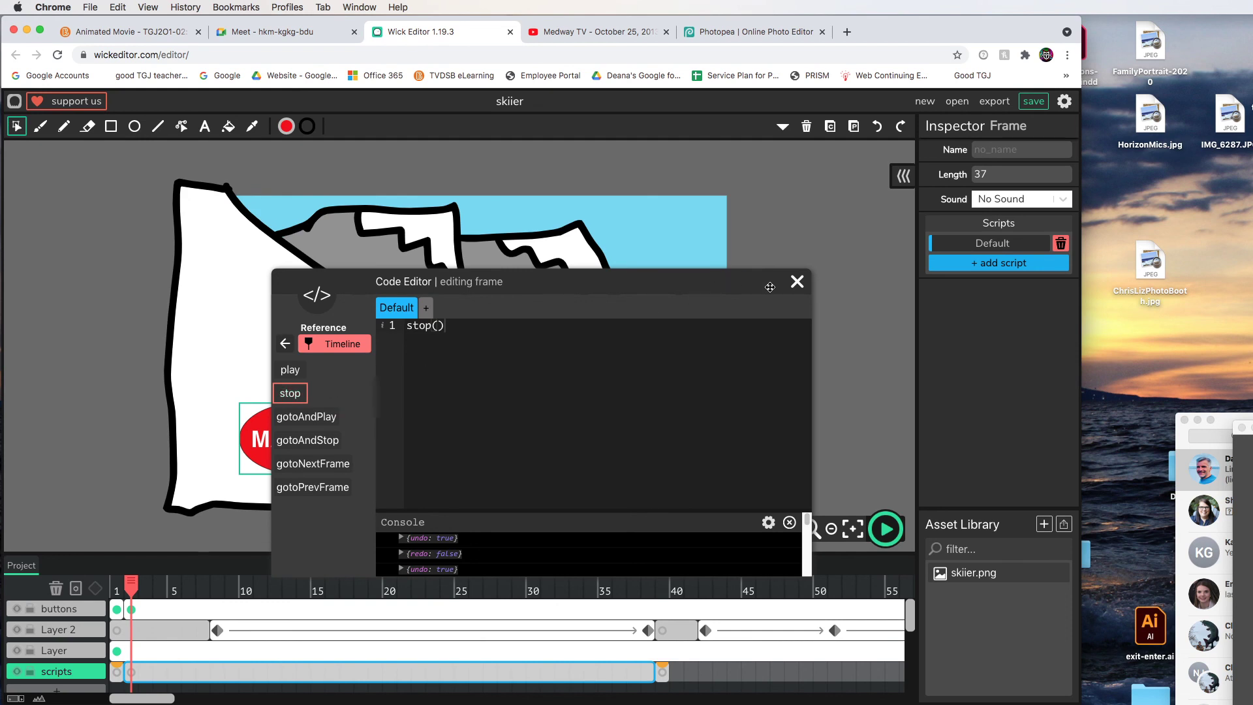
{"action": "left_click", "coordinate": [798, 283]}
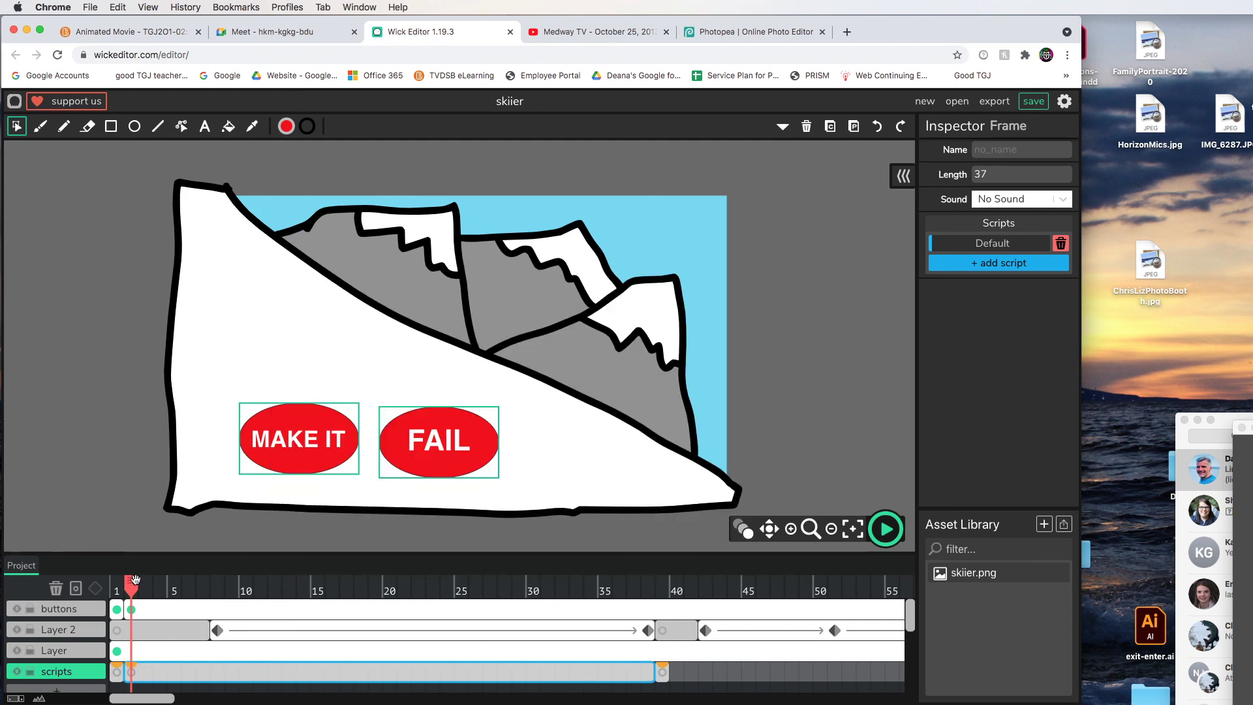
Step: Compare frames 1 and 2, then preview from frame 1 and test the PLAY, MAKE IT and FAIL buttons in turn
{"action": "left_click_drag", "start_coordinate": [130, 583], "coordinate": [117, 582]}
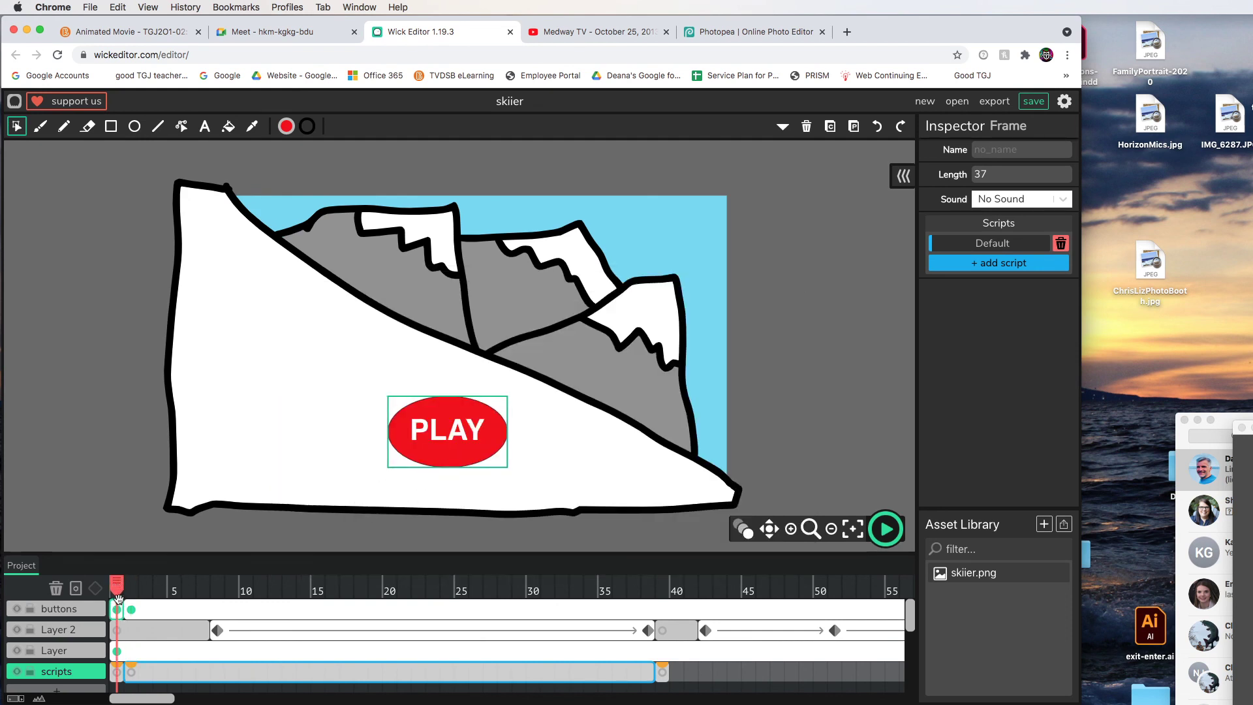
{"action": "left_click_drag", "start_coordinate": [118, 584], "coordinate": [132, 589]}
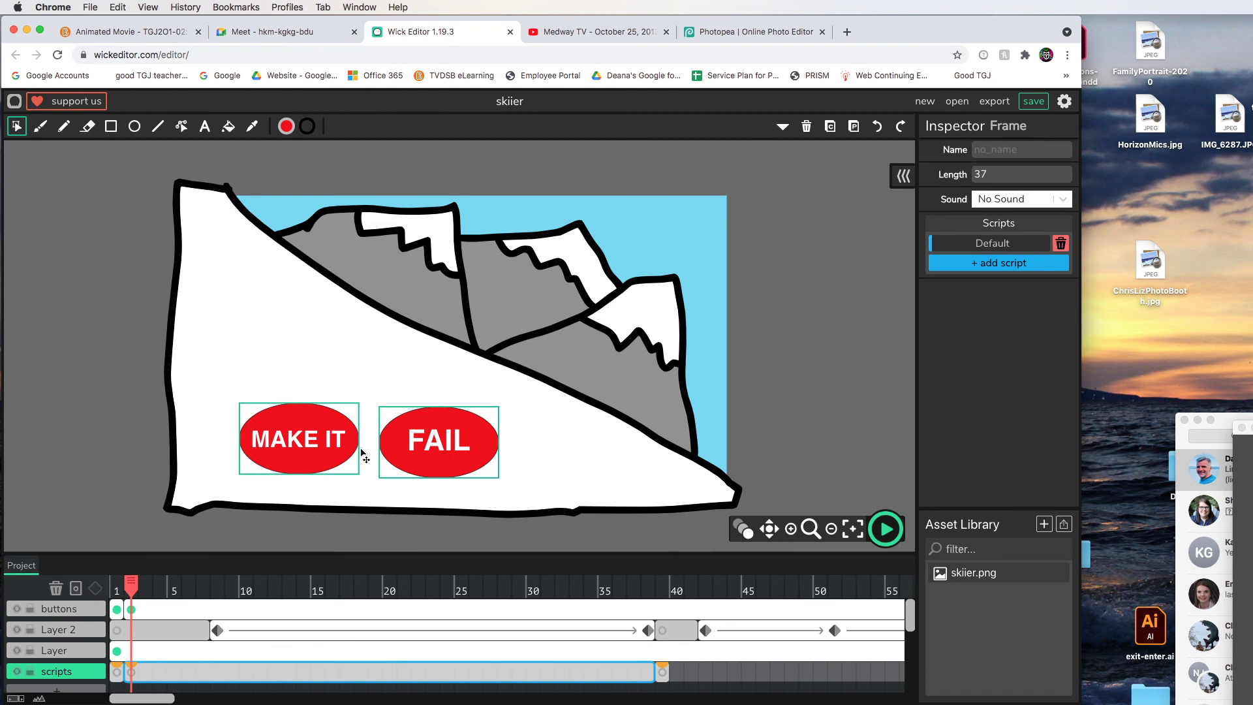
{"action": "mouse_move", "coordinate": [131, 583]}
{"action": "left_mouse_down"}
{"action": "mouse_move", "coordinate": [114, 583]}
{"action": "mouse_move", "coordinate": [131, 583]}
{"action": "left_mouse_up"}
{"action": "mouse_move", "coordinate": [137, 585]}
{"action": "left_mouse_down"}
{"action": "mouse_move", "coordinate": [405, 584]}
{"action": "mouse_move", "coordinate": [116, 584]}
{"action": "left_mouse_up"}
{"action": "left_click", "coordinate": [885, 529]}
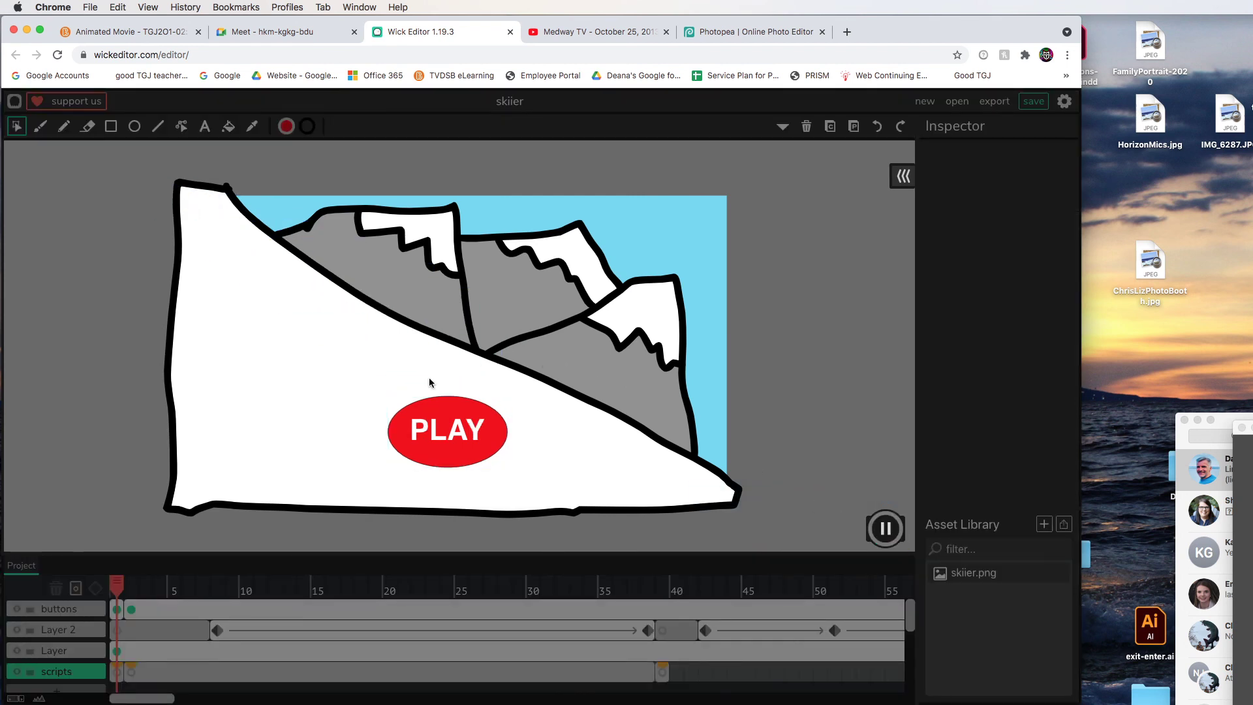
{"action": "left_click", "coordinate": [448, 434]}
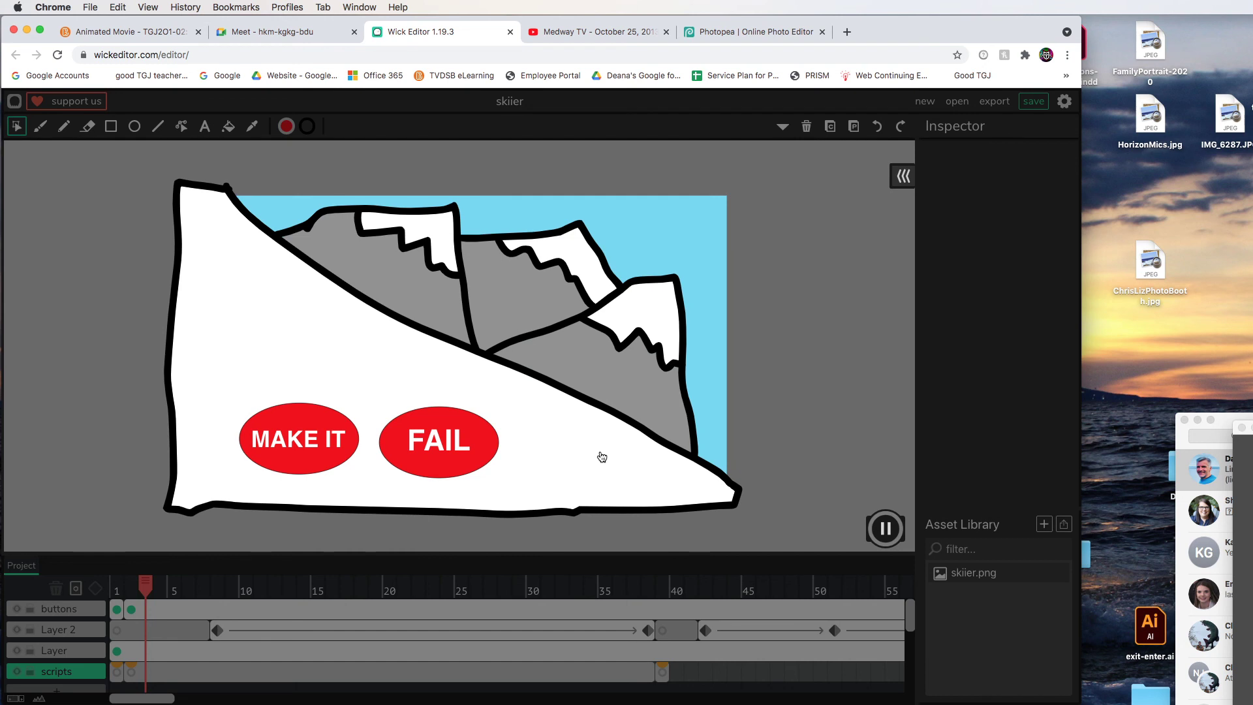
{"action": "left_click", "coordinate": [182, 629]}
{"action": "left_click", "coordinate": [298, 438]}
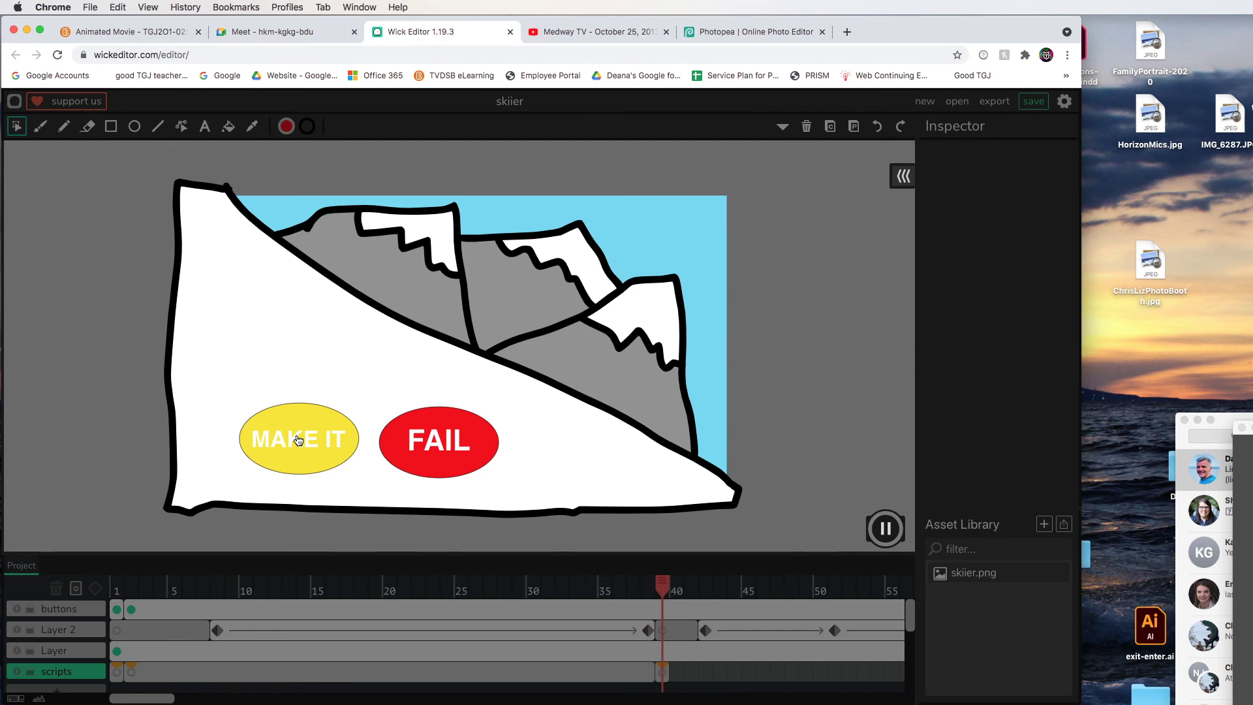
{"action": "left_click", "coordinate": [665, 650]}
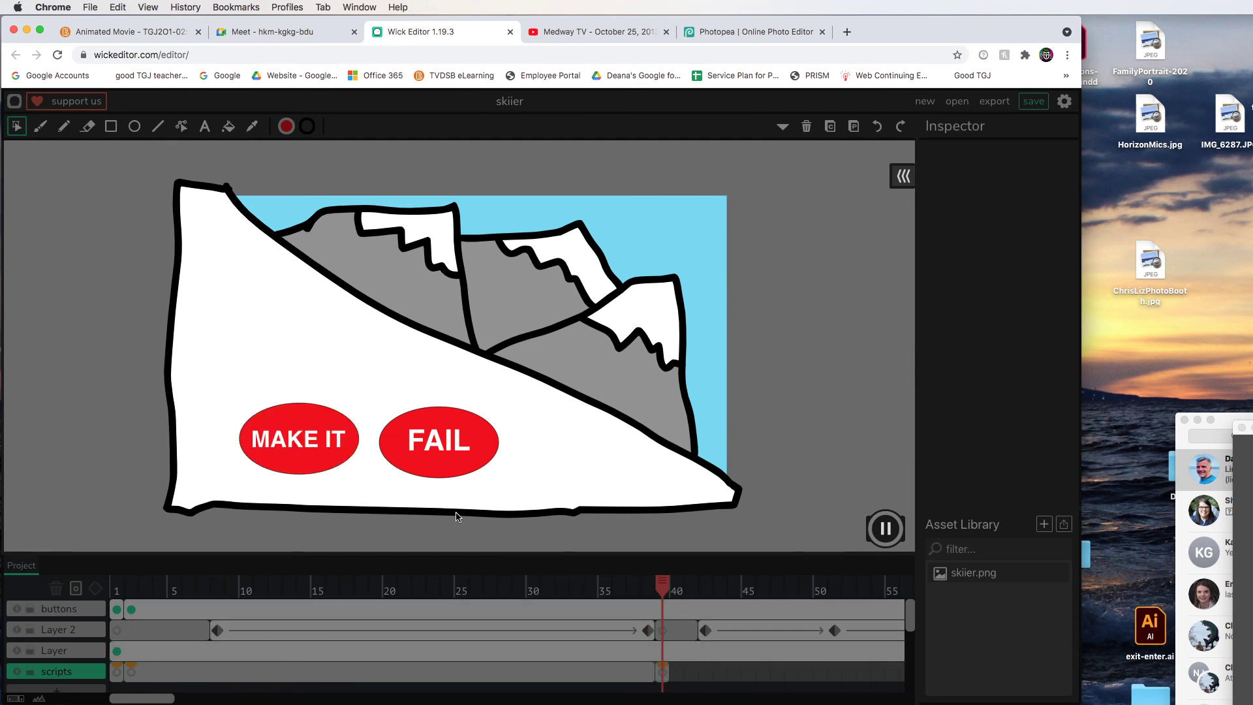
{"action": "left_click", "coordinate": [440, 443]}
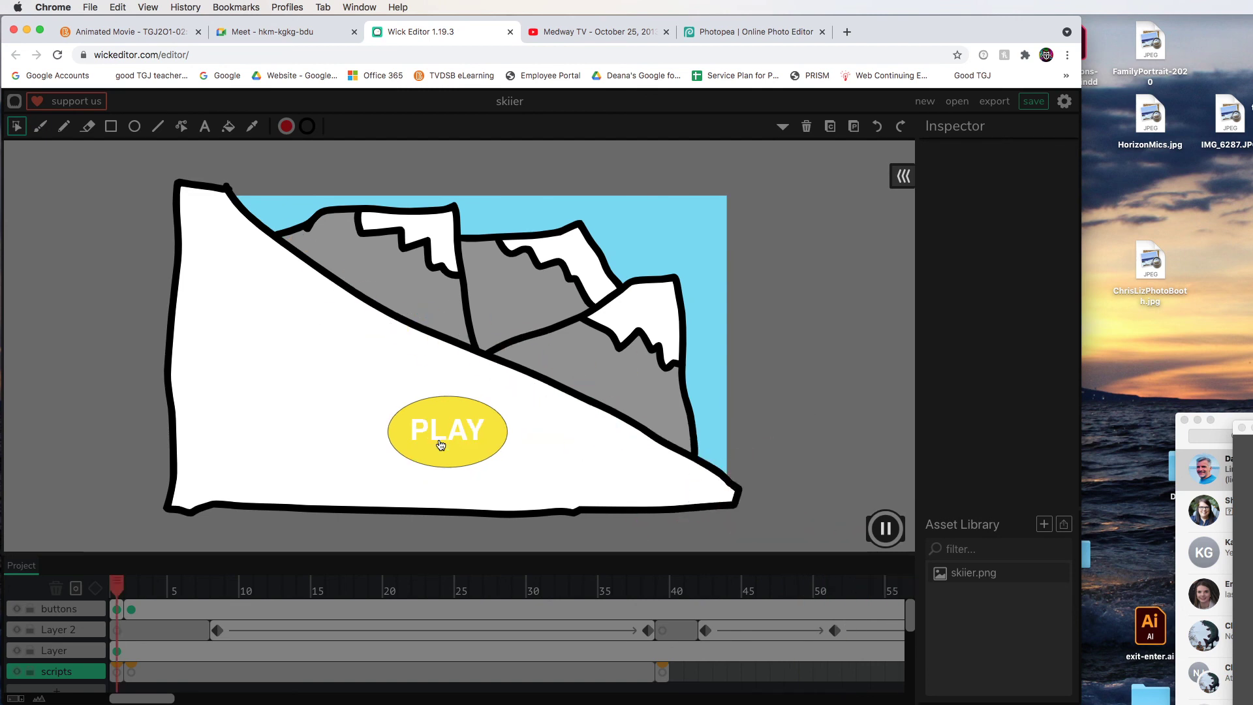
Step: Restart the running preview with PLAY and move between the FAIL and MAKE IT choices, ending with MAKE IT
{"action": "left_click", "coordinate": [445, 436]}
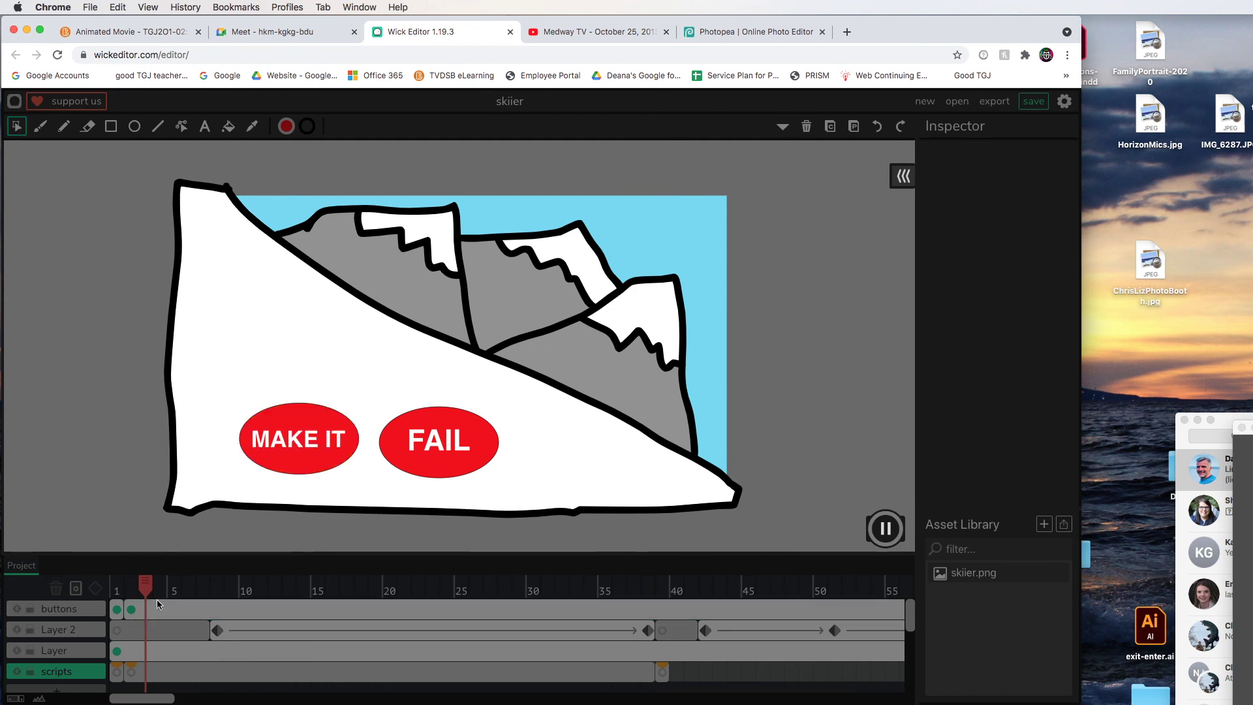
{"action": "left_click", "coordinate": [435, 460]}
{"action": "left_click", "coordinate": [333, 453]}
{"action": "left_click", "coordinate": [420, 448]}
{"action": "left_click", "coordinate": [335, 440]}
{"action": "left_click", "coordinate": [425, 446]}
{"action": "left_click", "coordinate": [323, 440]}
{"action": "left_click", "coordinate": [431, 444]}
{"action": "left_click", "coordinate": [325, 440]}
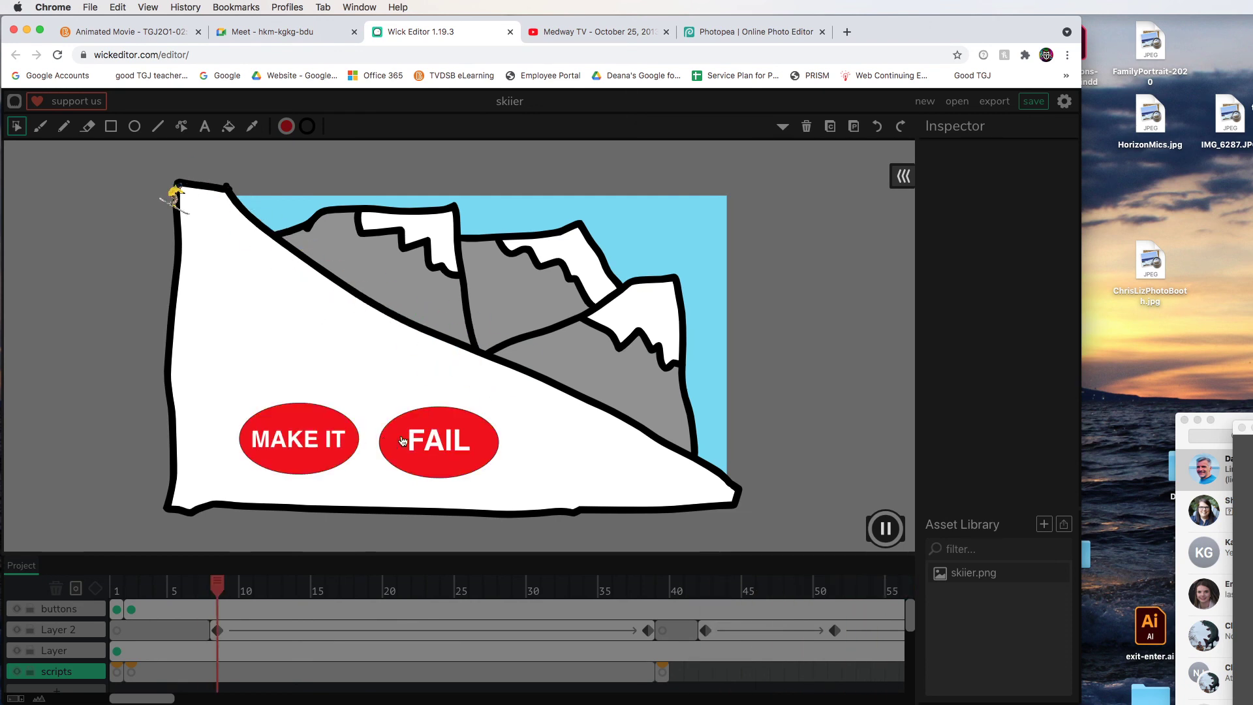
Step: Test the FAIL button in the running preview and stop the preview back at the PLAY screen
{"action": "left_click", "coordinate": [431, 443]}
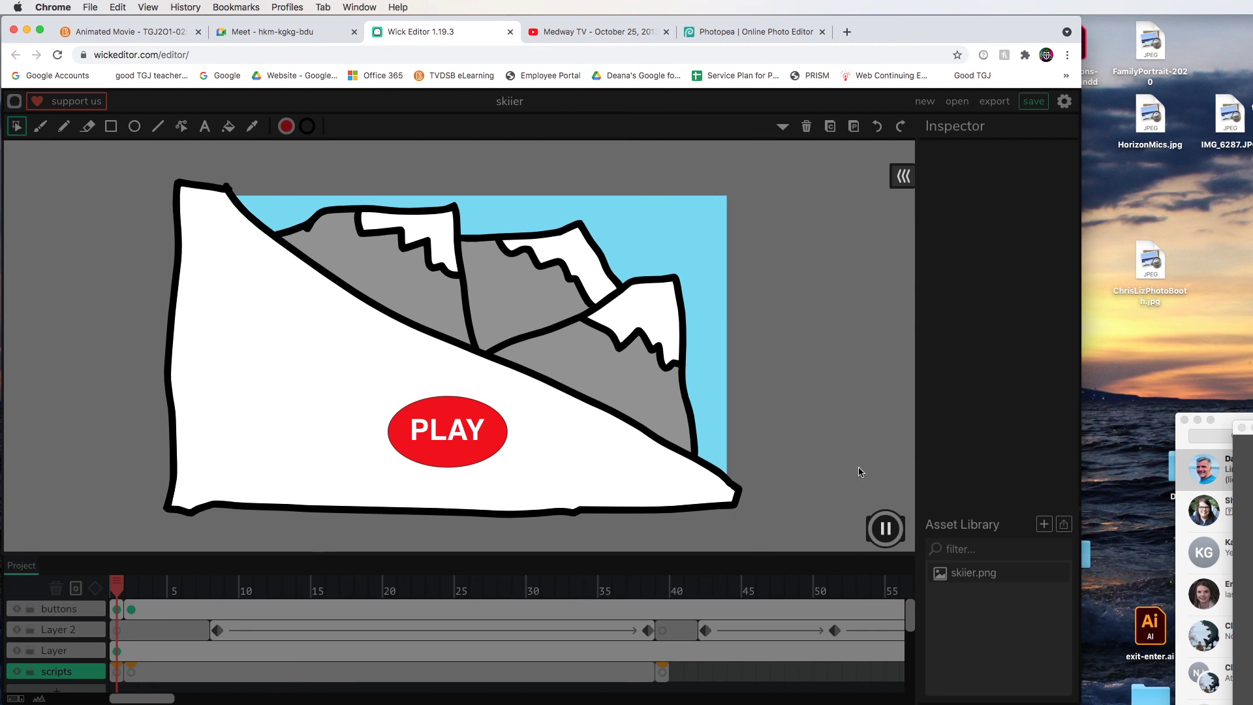
{"action": "left_click_drag", "start_coordinate": [1251, 427], "coordinate": [1233, 428]}
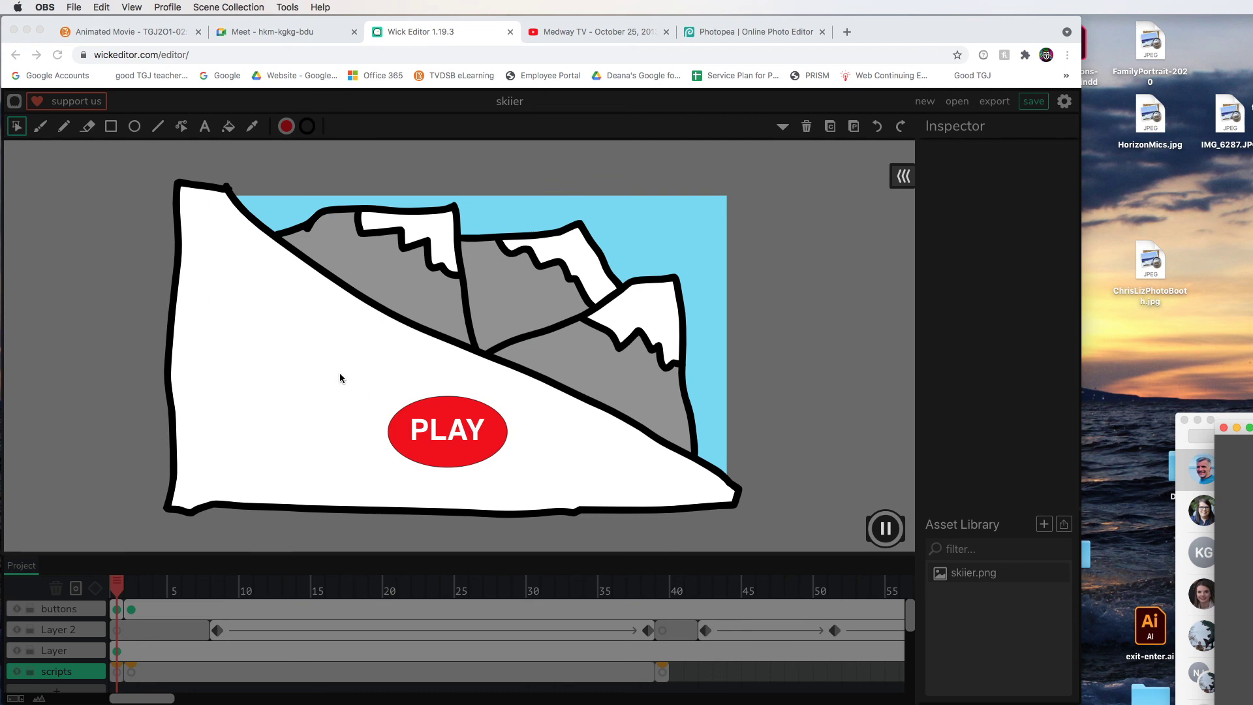
{"action": "left_click", "coordinate": [882, 529]}
{"action": "left_click", "coordinate": [886, 529]}
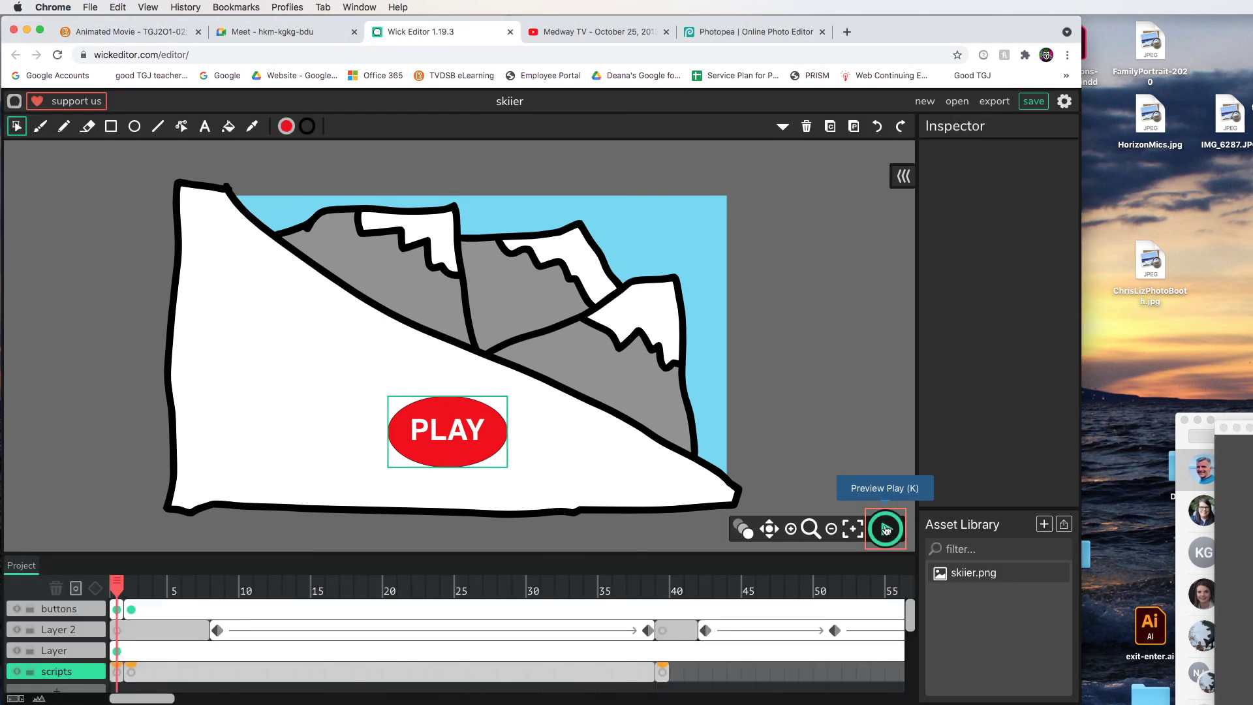
Step: Review the interactive export options for ZIP Archive and HTML, then close the Export dialog without exporting
{"action": "left_click", "coordinate": [994, 101]}
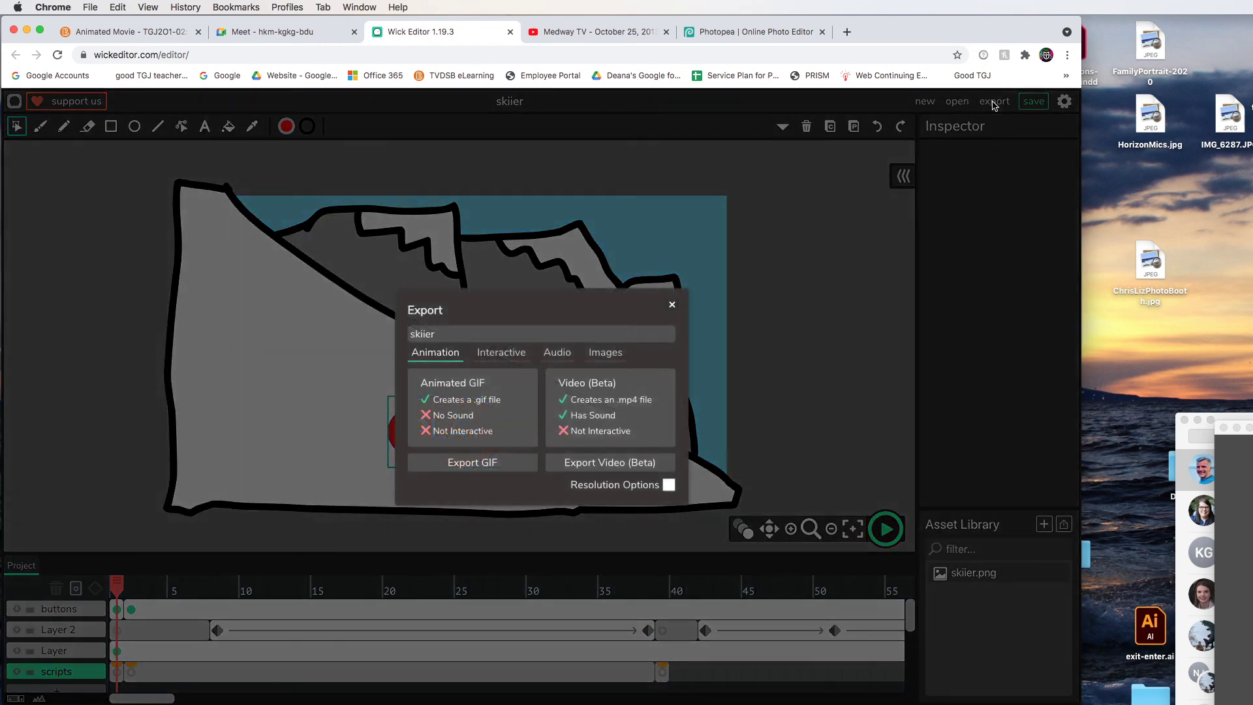
{"action": "left_click", "coordinate": [500, 354]}
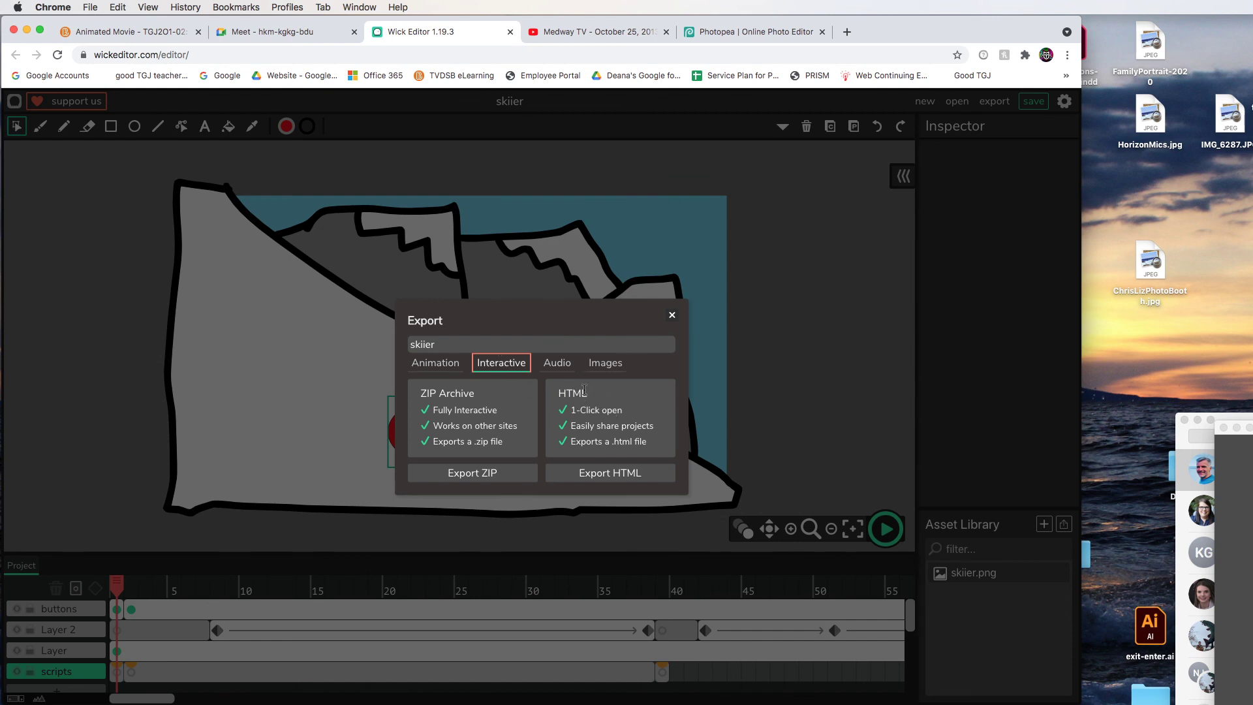
{"action": "left_click", "coordinate": [672, 316]}
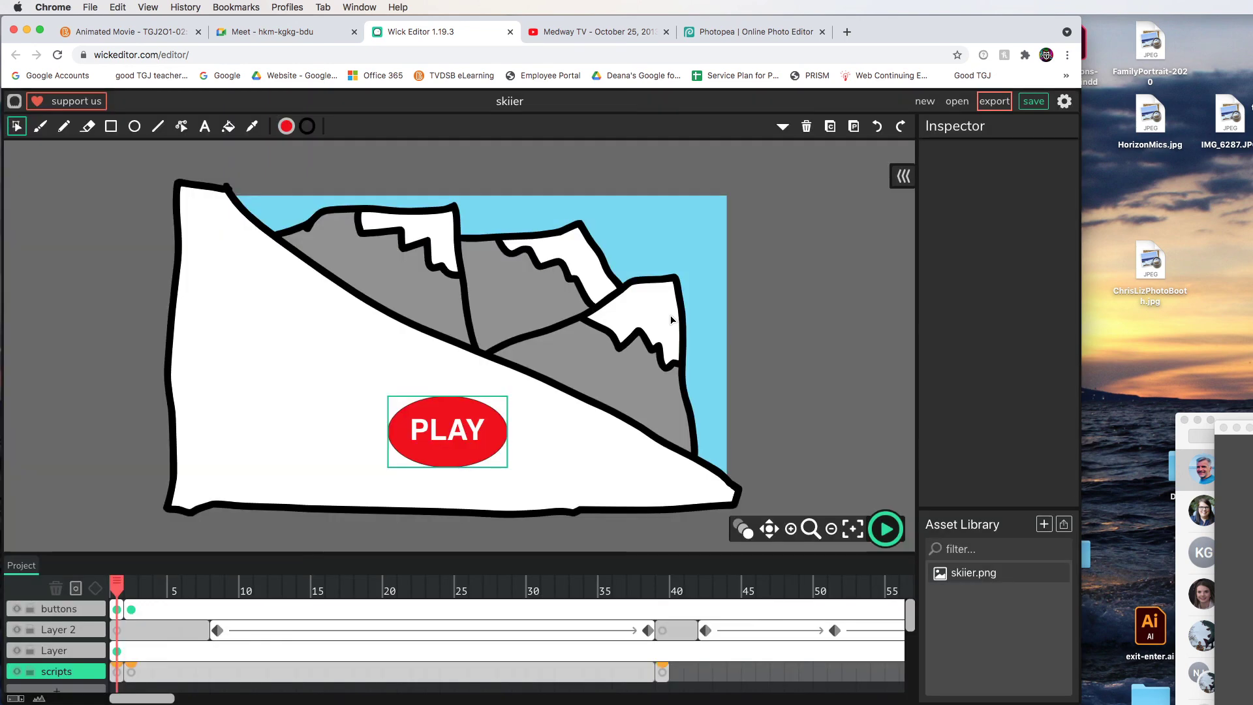
{"action": "left_click_drag", "start_coordinate": [1250, 428], "coordinate": [1044, 377]}
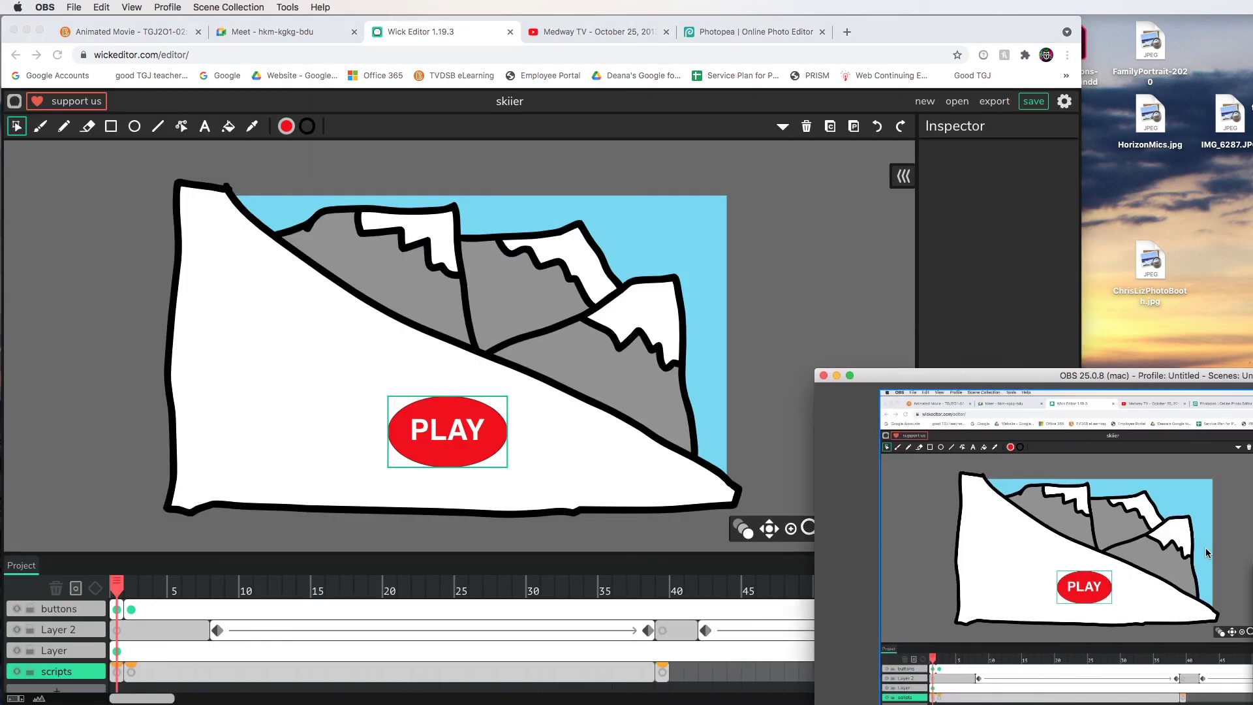